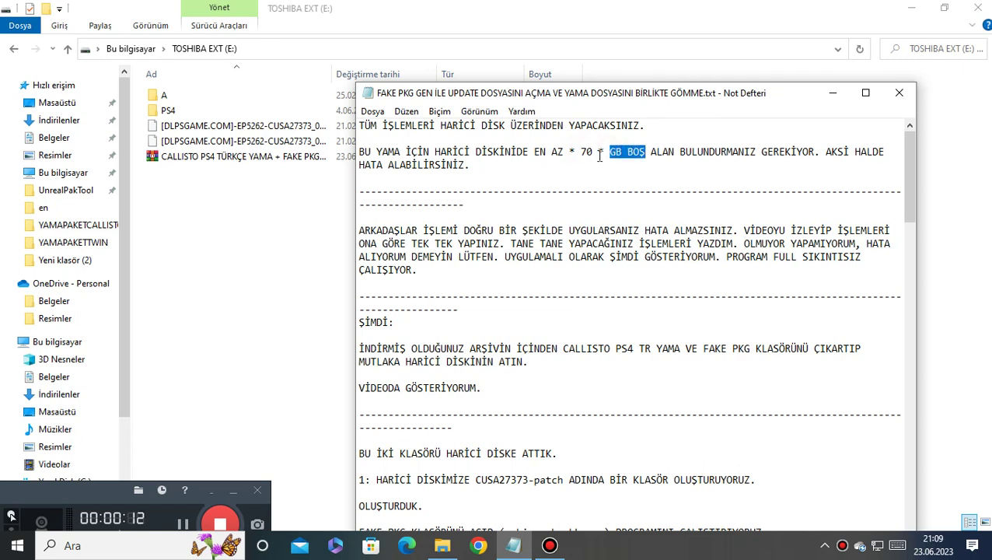
Read the Notepad instructions on following the process and extracting the downloaded archive's folders to the external disk
left_click(476, 227)
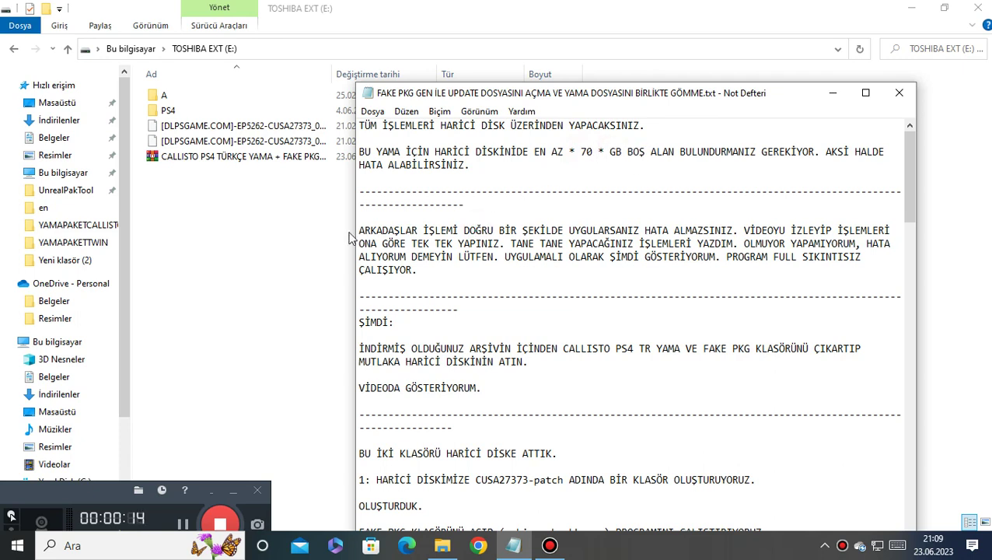
left_click_drag(358, 231, 423, 272)
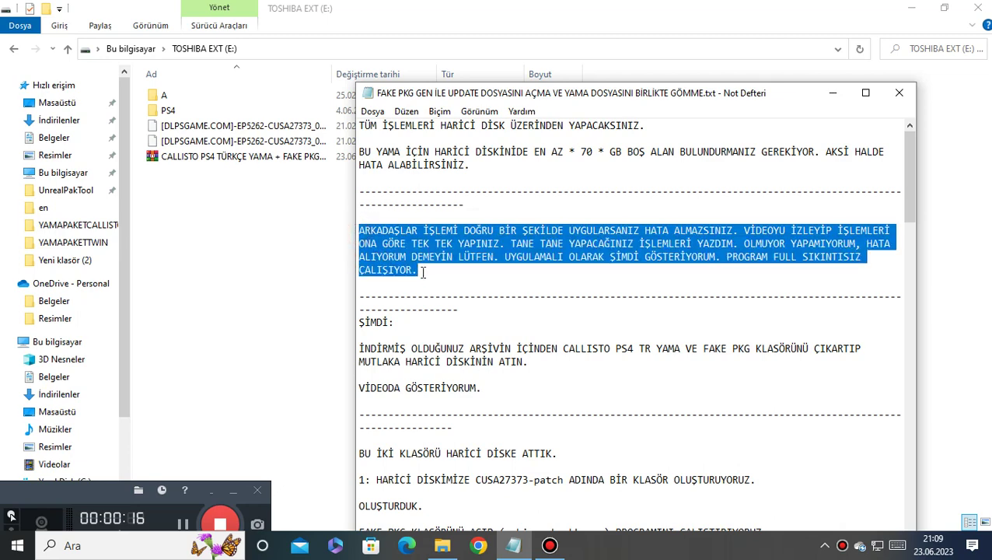
scroll(423, 272, "down", 2)
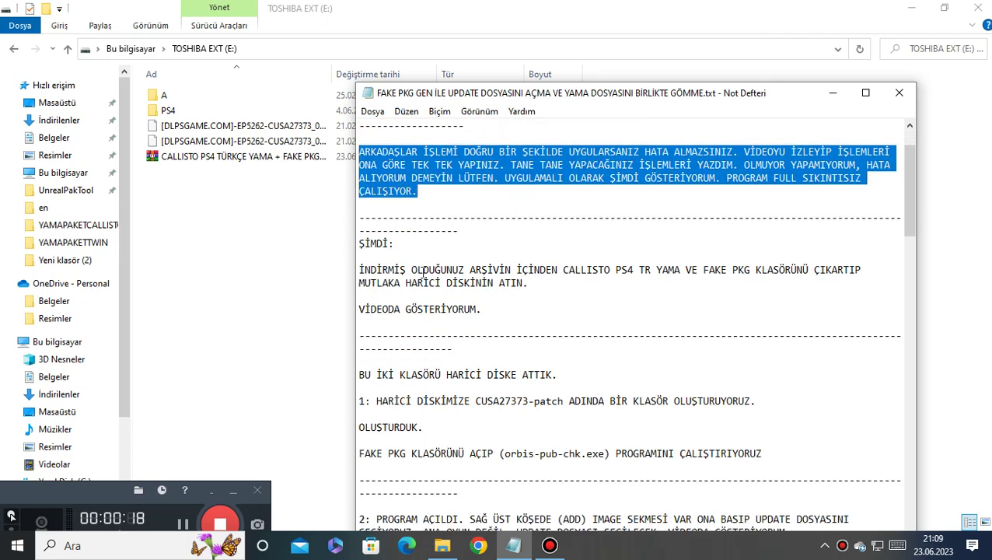
left_click(374, 245)
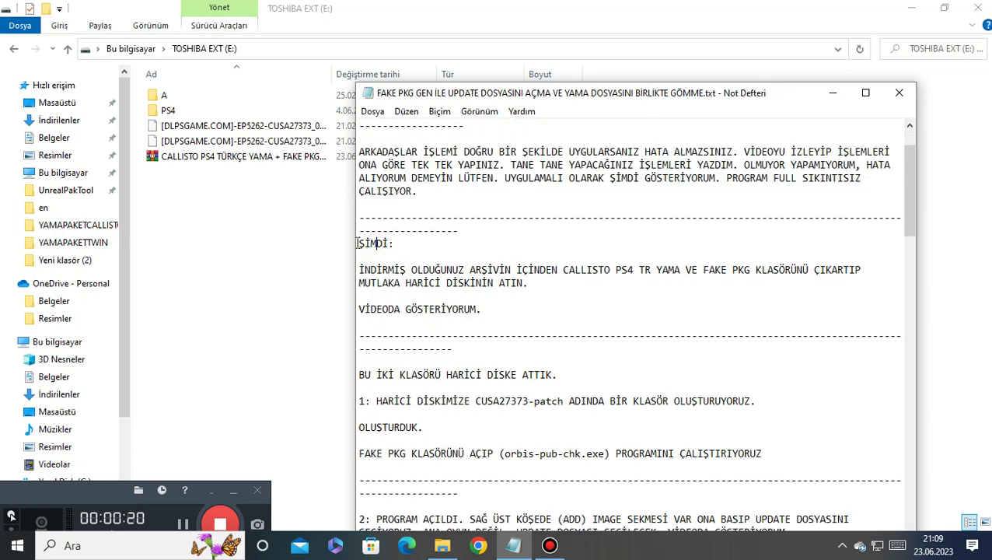
left_click_drag(357, 243, 775, 289)
left_click(400, 255)
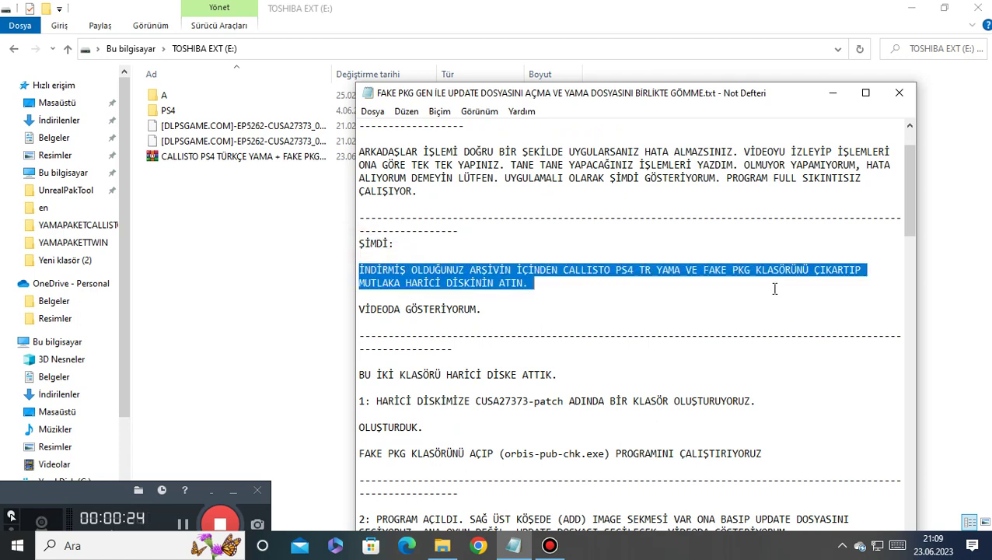
Extract the FAKE PKG and CALLISTO PS4 TÜRKÇE YAMA folders and KURULUM.txt from the CALLISTO archive to TOSHIBA EXT (E:)
left_click(286, 160)
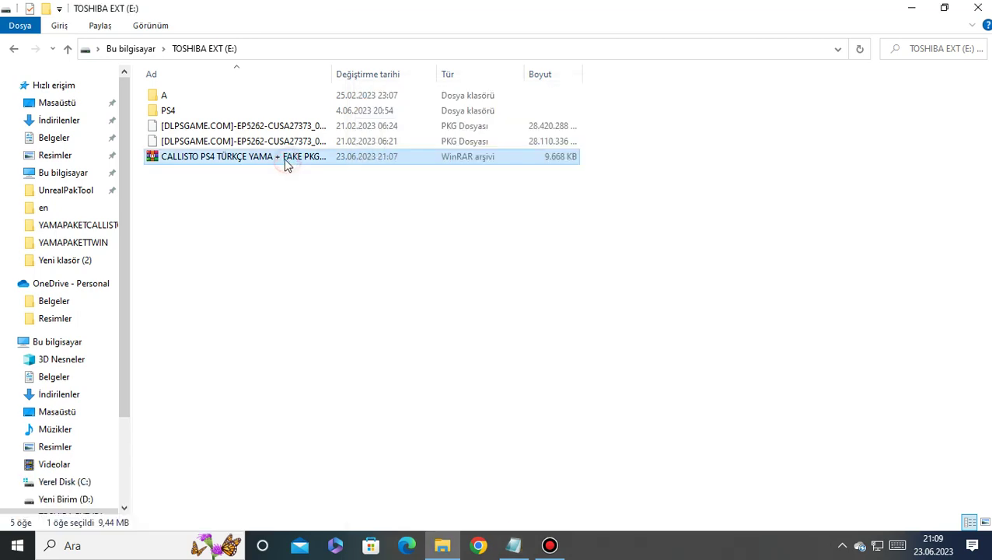
double_click(267, 160)
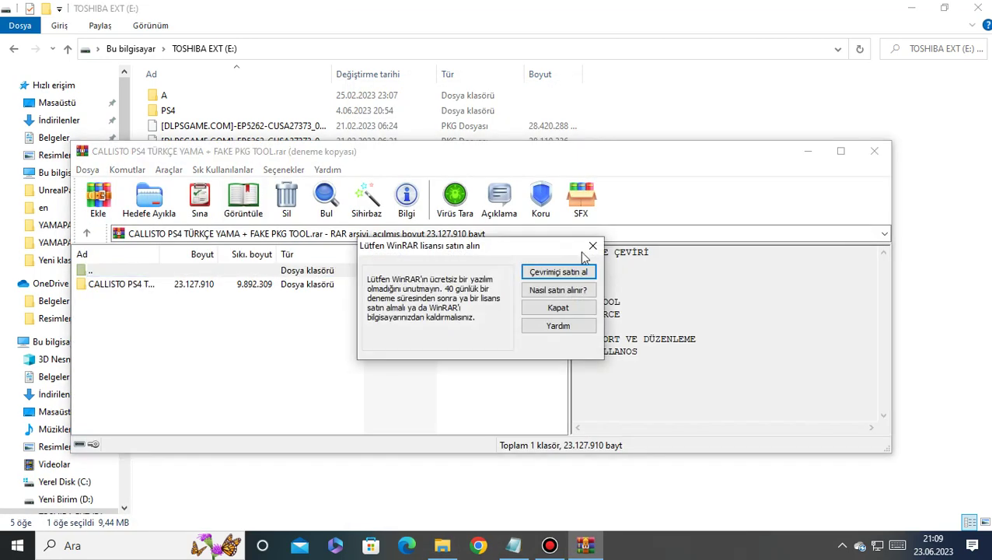
left_click(593, 246)
double_click(126, 285)
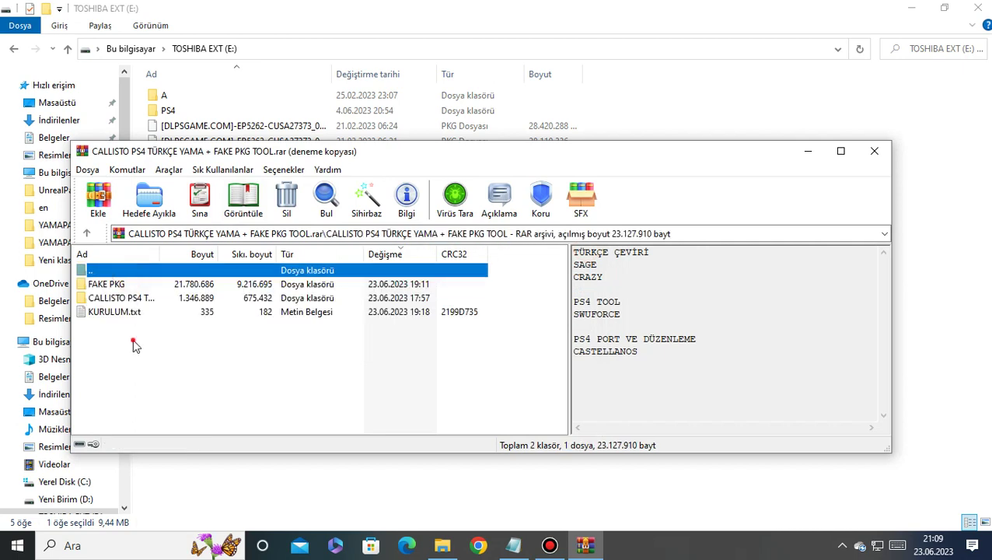
left_click_drag(134, 346, 663, 109)
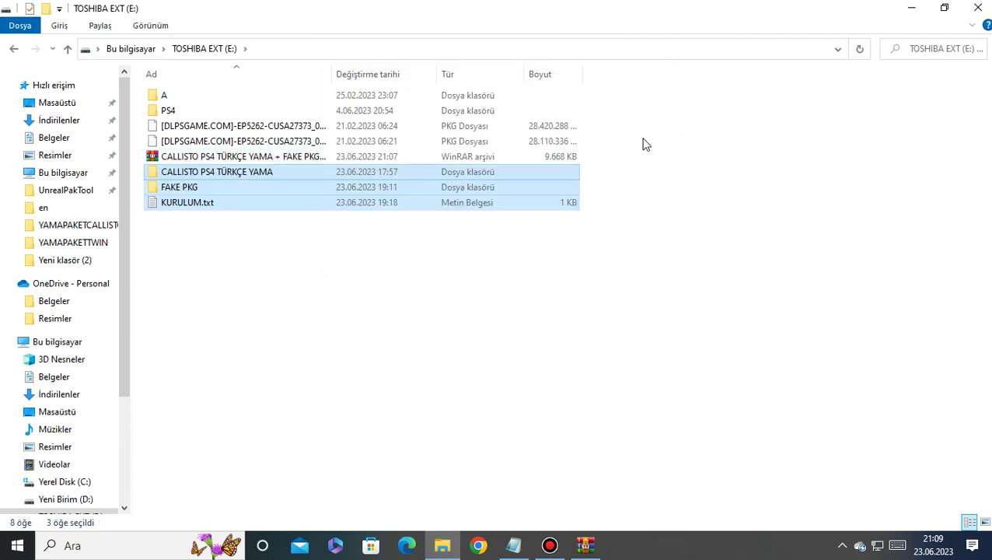
Delete the CALLISTO PS4 TÜRKÇE YAMA + FAKE PKG TOOL archive from TOSHIBA EXT (E:) and refresh the file list
left_click(525, 160)
right_click(195, 159)
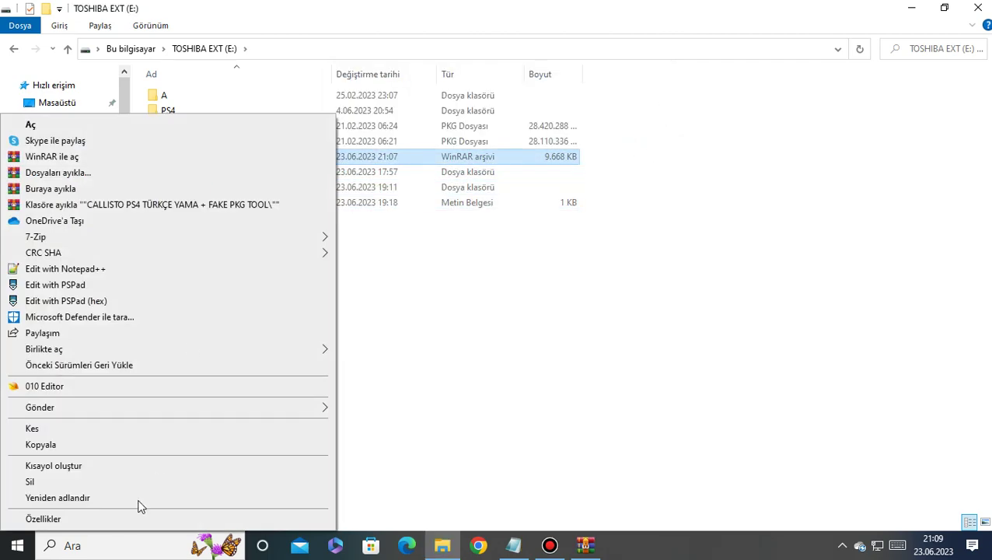
left_click(116, 483)
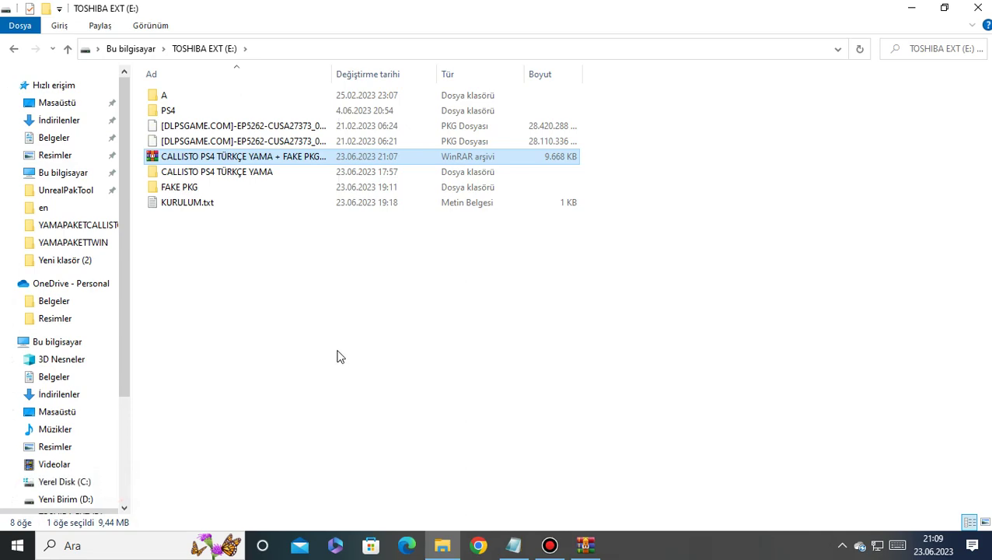
right_click(337, 354)
left_click(232, 197)
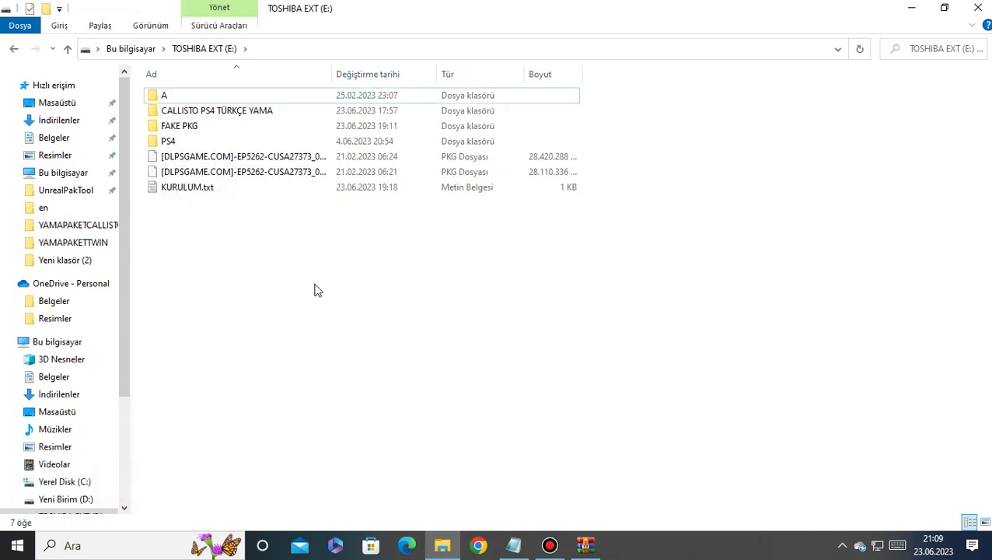
Copy the folder name CUSA27373-patch from step 1 of the Notepad instructions
left_click(514, 545)
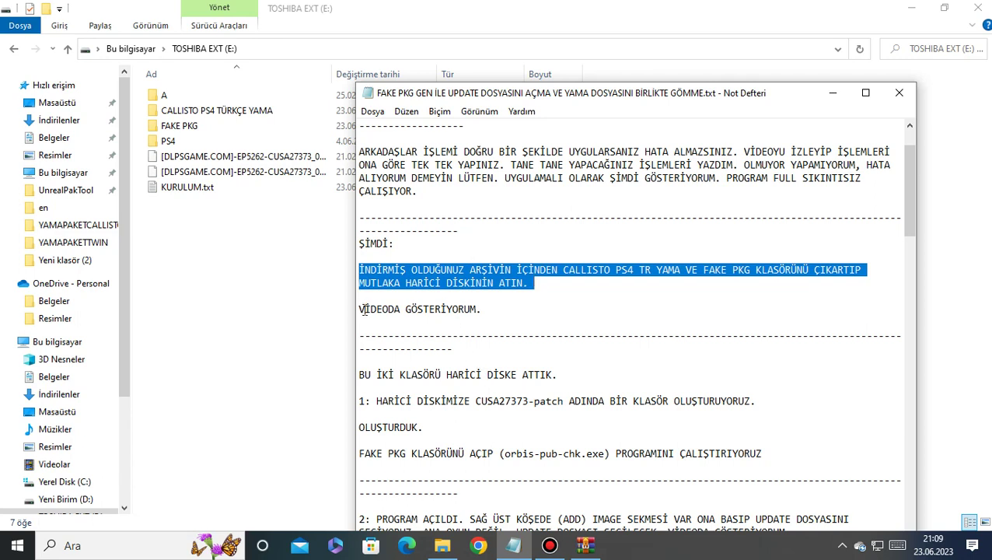
left_click_drag(360, 311, 482, 311)
scroll(435, 313, "down", 2)
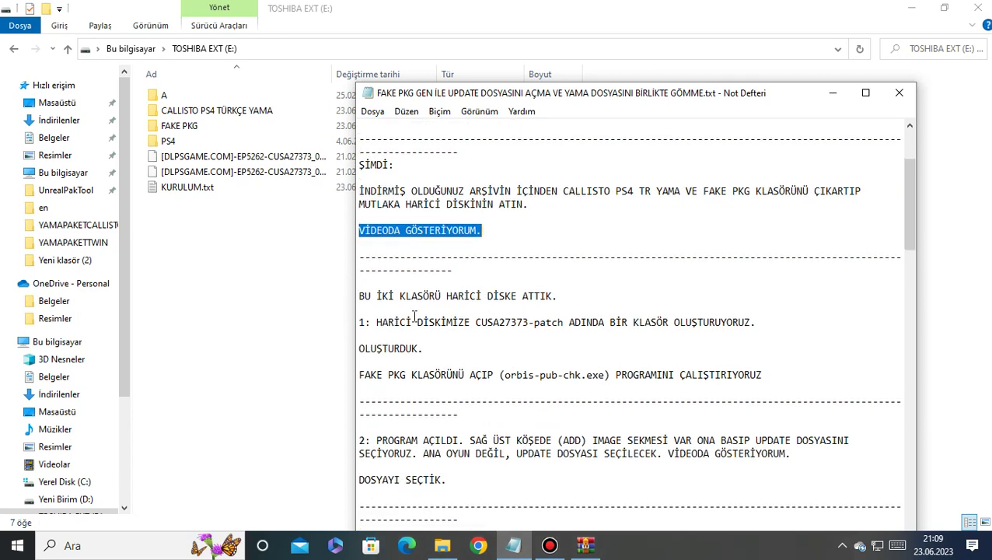
left_click_drag(359, 295, 554, 296)
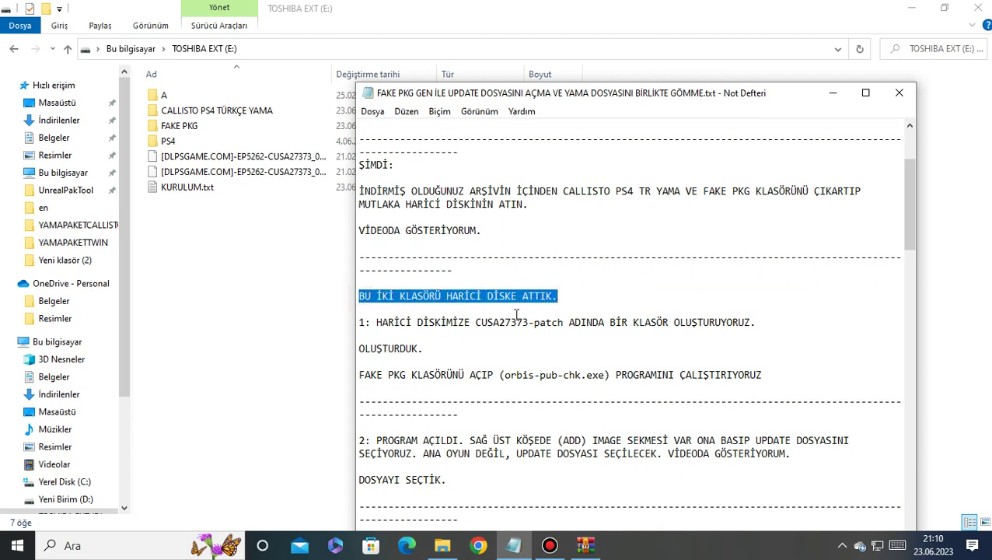
left_click_drag(377, 321, 771, 325)
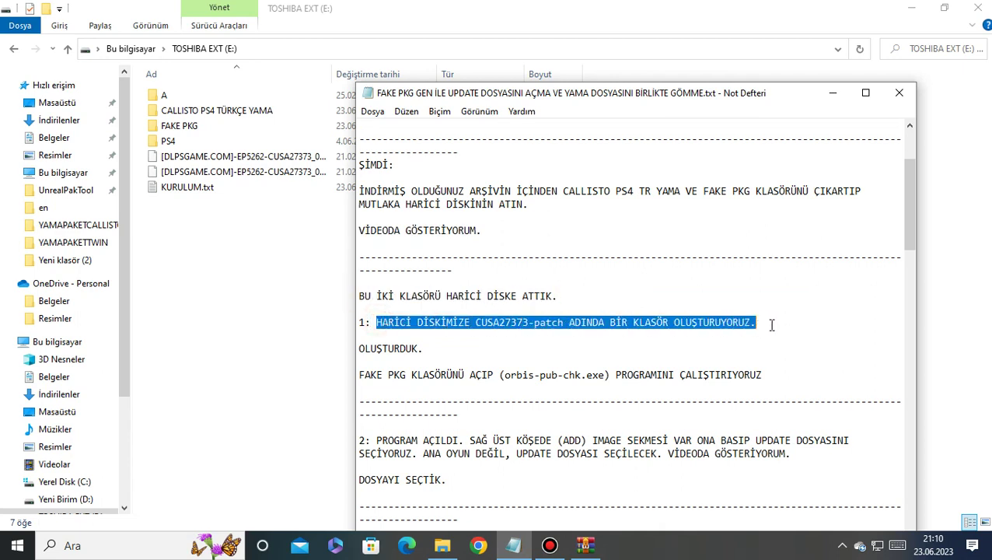
left_click(495, 325)
left_click_drag(476, 322, 553, 325)
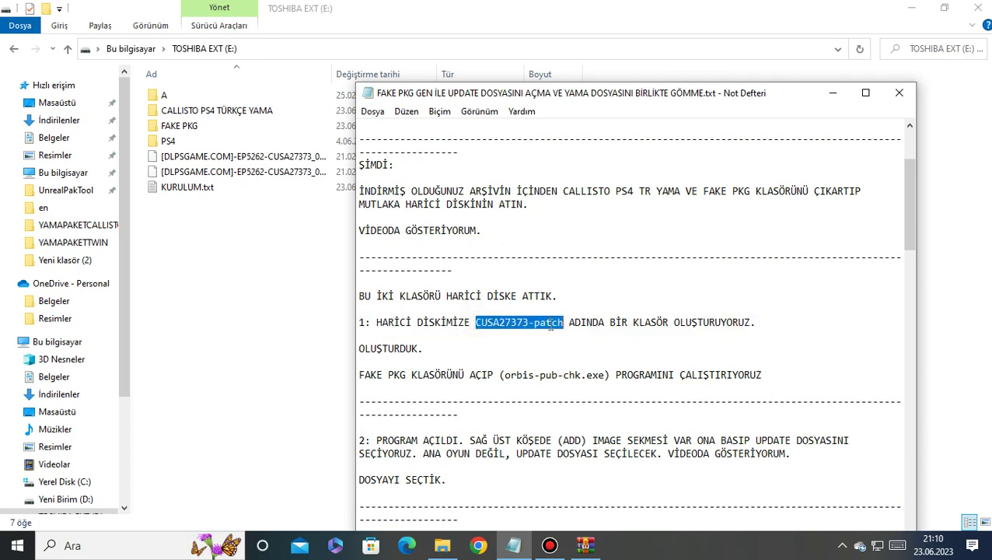
right_click(553, 325)
left_click(457, 154)
Create a new folder on TOSHIBA EXT (E:) and name it CUSA27373-patch using the copied text
left_click(274, 252)
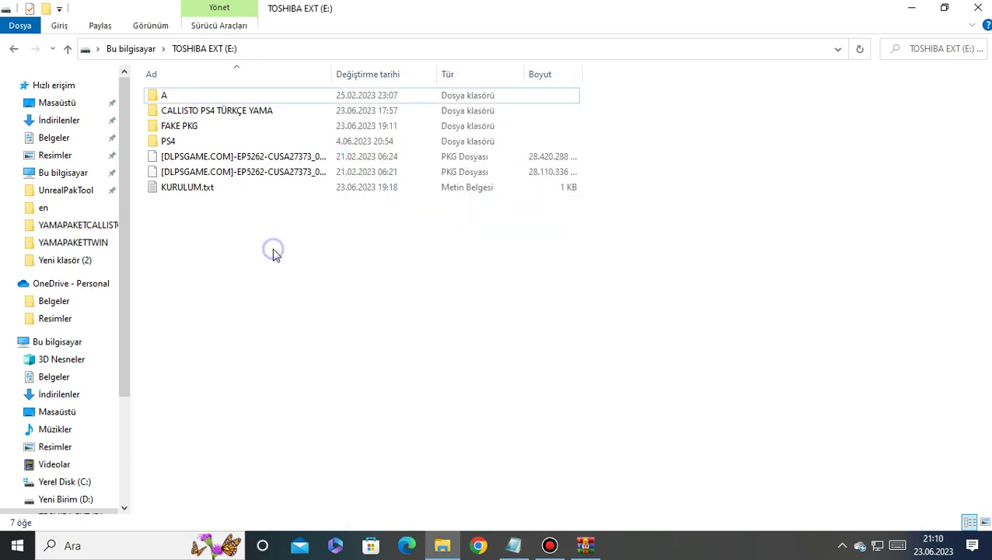
right_click(274, 252)
mouse_move(195, 448)
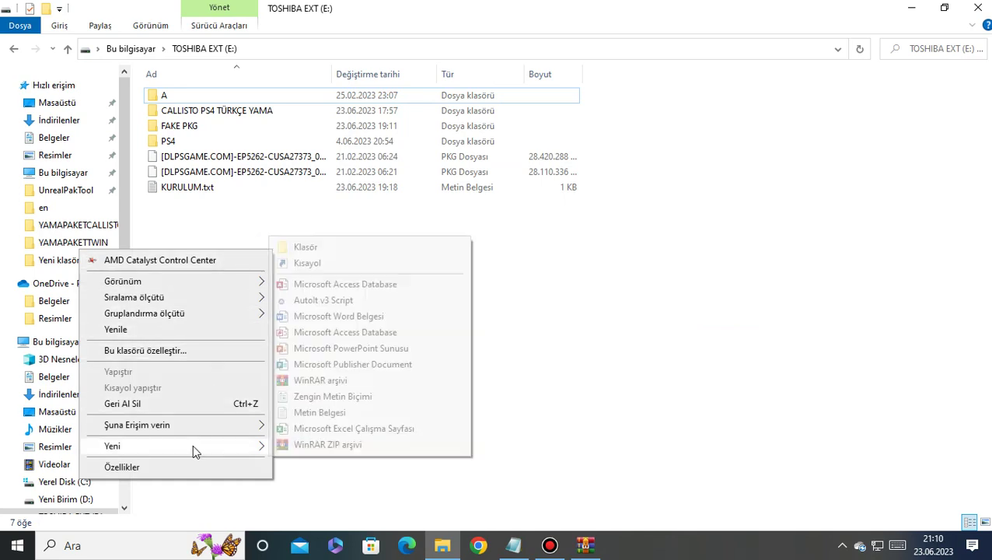
left_click(329, 249)
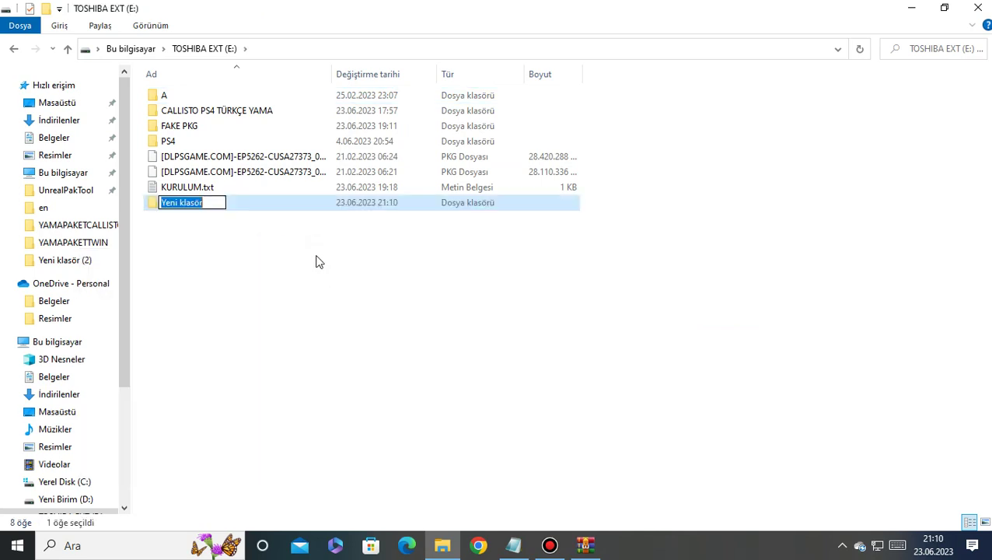
right_click(195, 207)
left_click(141, 259)
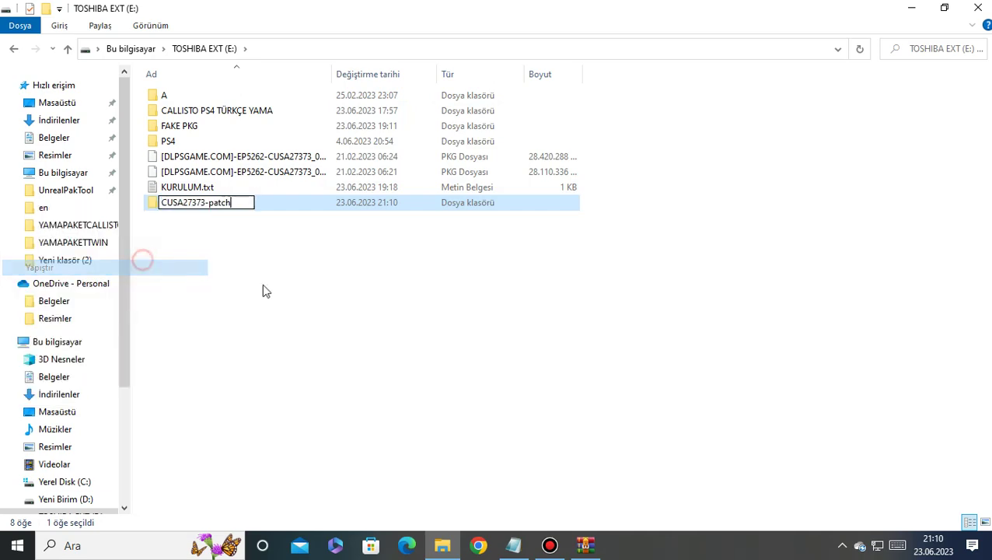
left_click(295, 282)
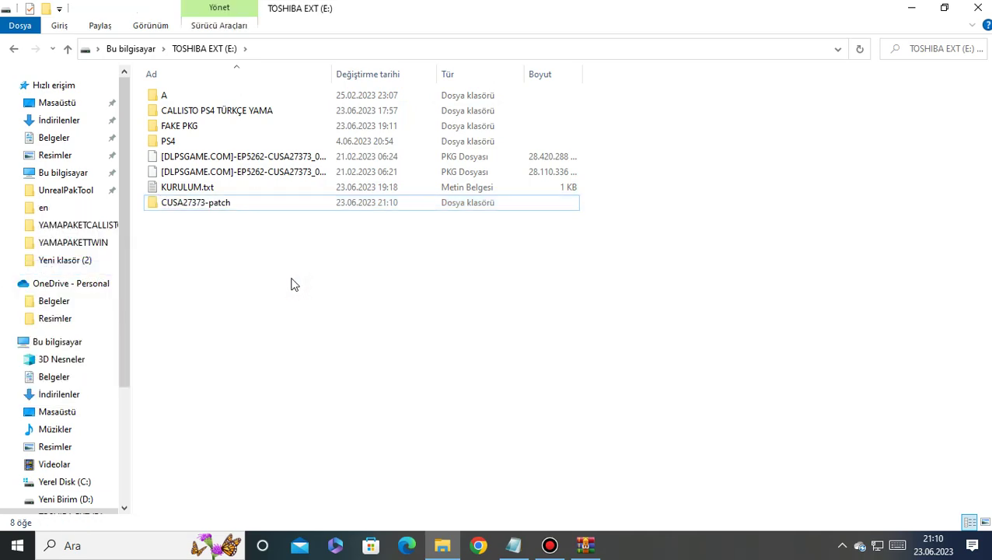
Read the Notepad instruction about opening the FAKE PKG folder and running orbis-pub-chk.exe
left_click(513, 546)
scroll(389, 305, "down", 2)
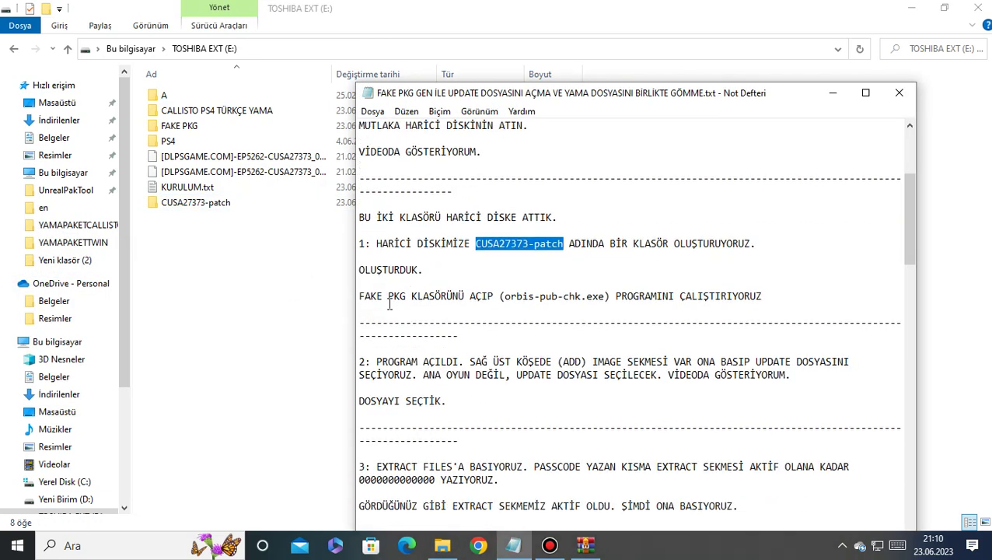
left_click_drag(360, 271, 426, 270)
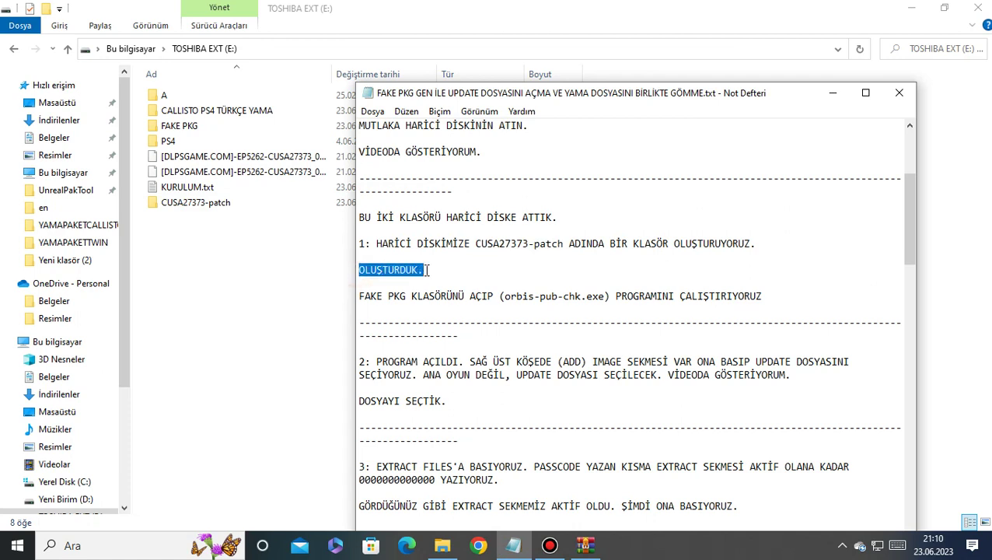
left_click(384, 305)
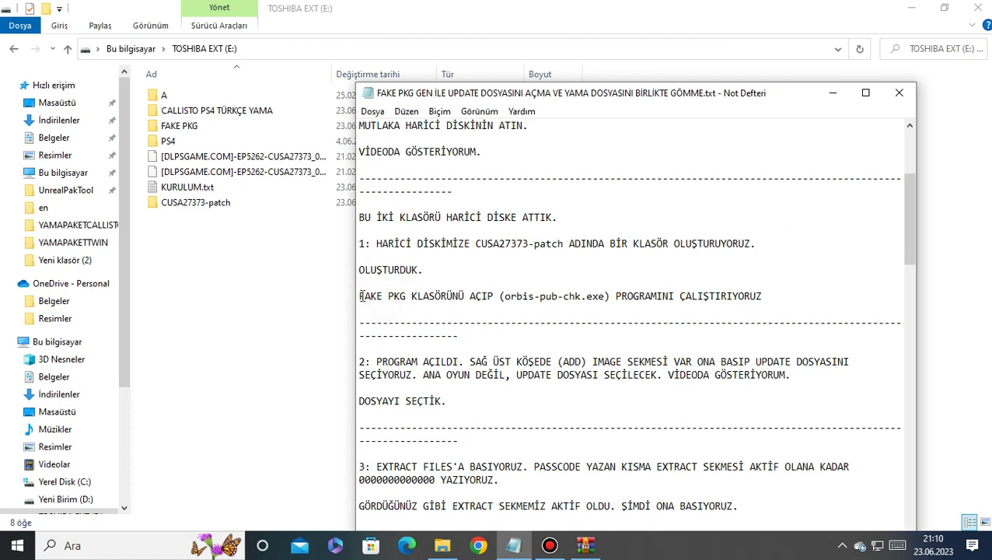
left_click_drag(360, 295, 409, 297)
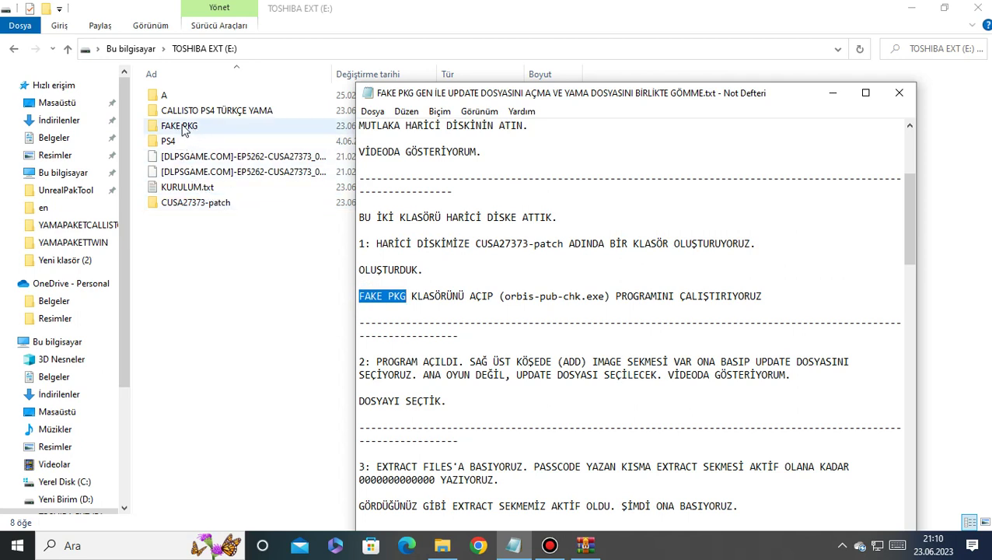
left_click_drag(411, 296, 766, 295)
key("Down")
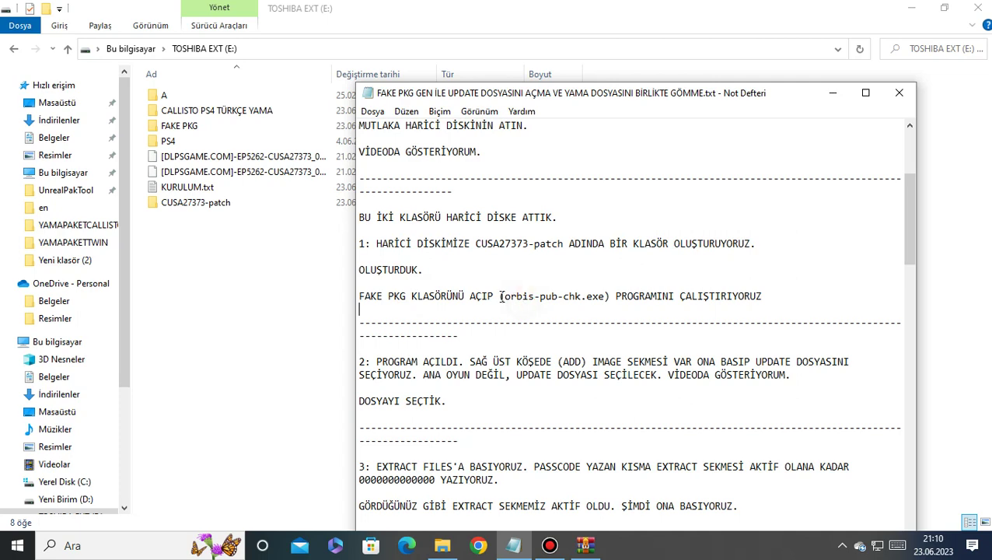
left_click_drag(505, 297, 606, 297)
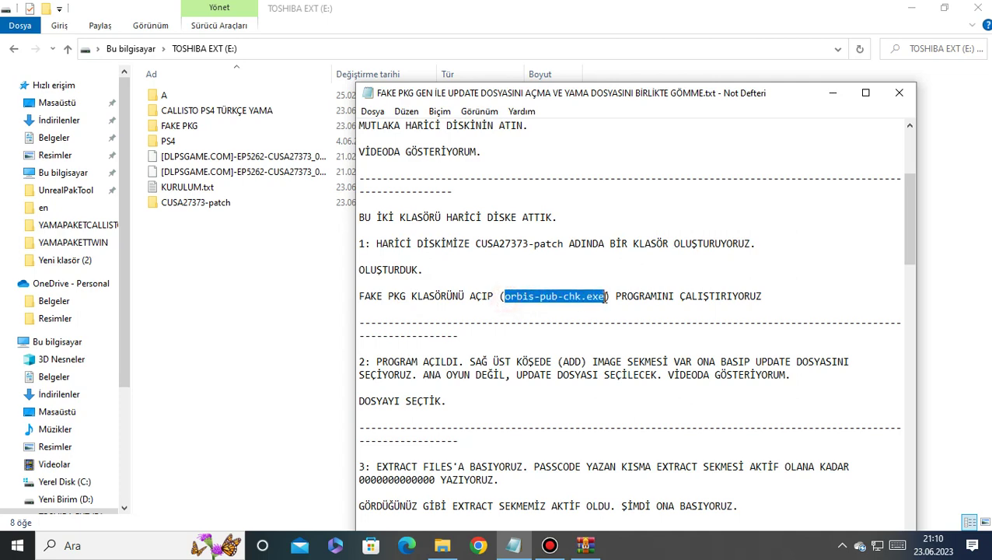
Run orbis-pub-chk.exe from the FAKE PKG folder and return File Explorer to the root of TOSHIBA EXT (E:)
left_click(189, 128)
double_click(189, 128)
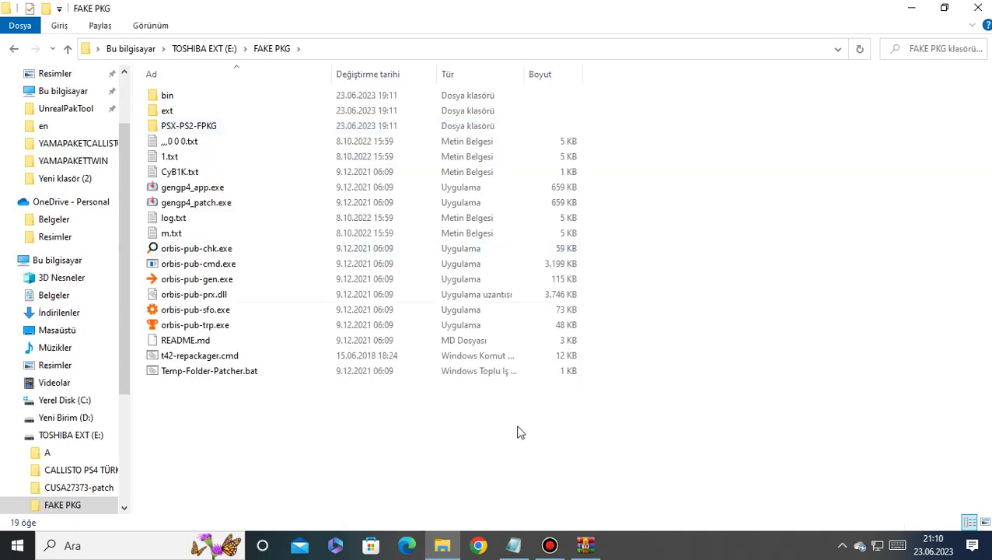
left_click(512, 546)
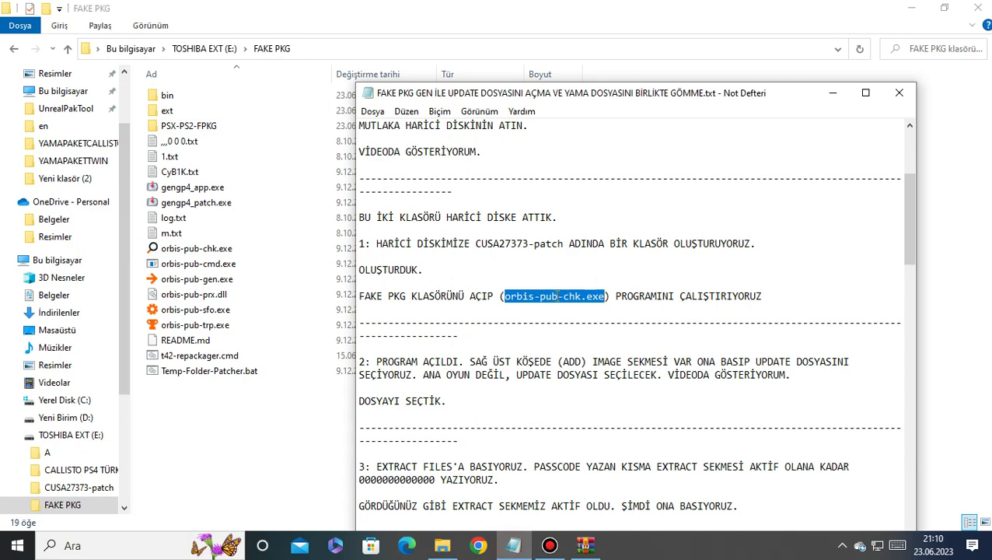
double_click(215, 249)
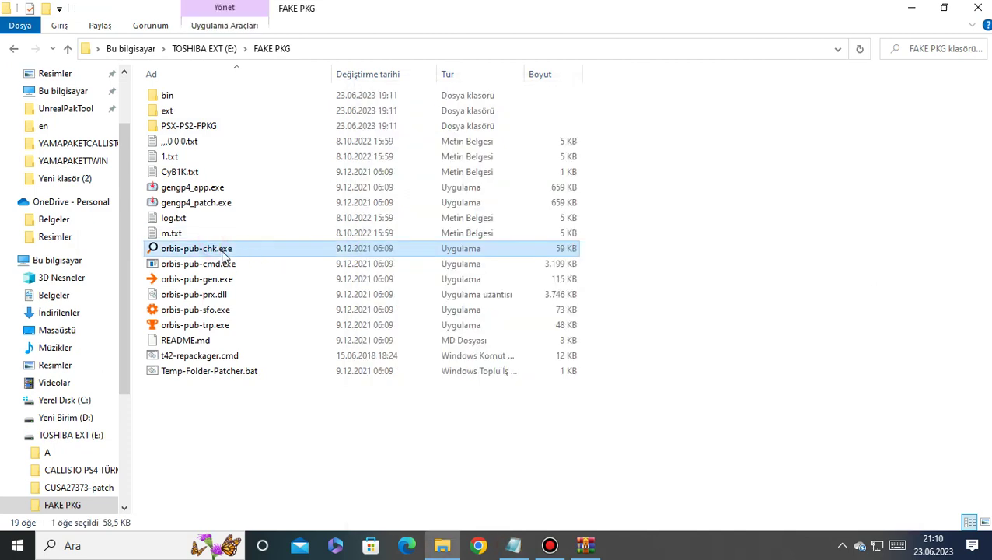
left_click(13, 48)
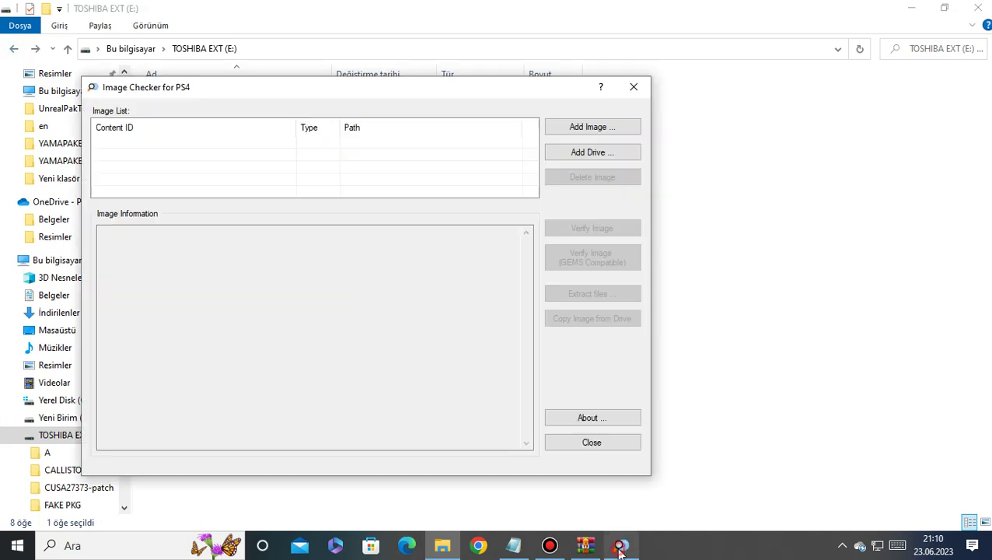
Read the start of step 2 in the Notepad instructions and move that window clear of Image Checker's Add Image option
left_click(513, 546)
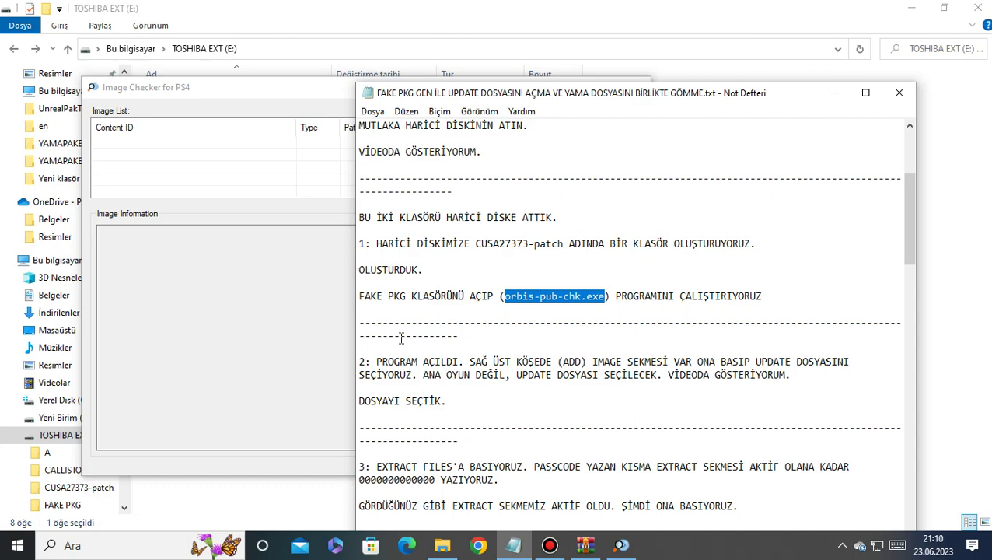
left_click_drag(375, 363, 459, 363)
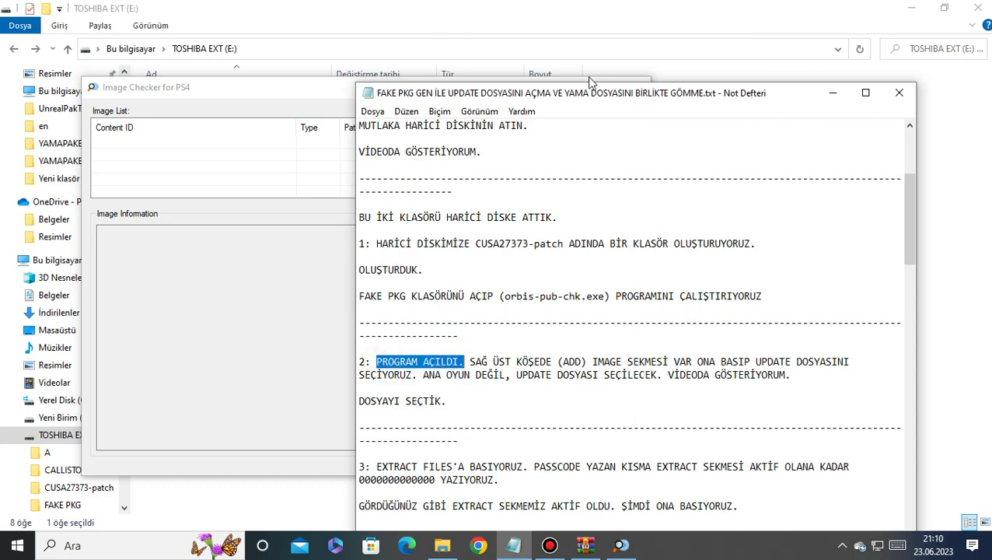
left_click_drag(594, 100, 593, 215)
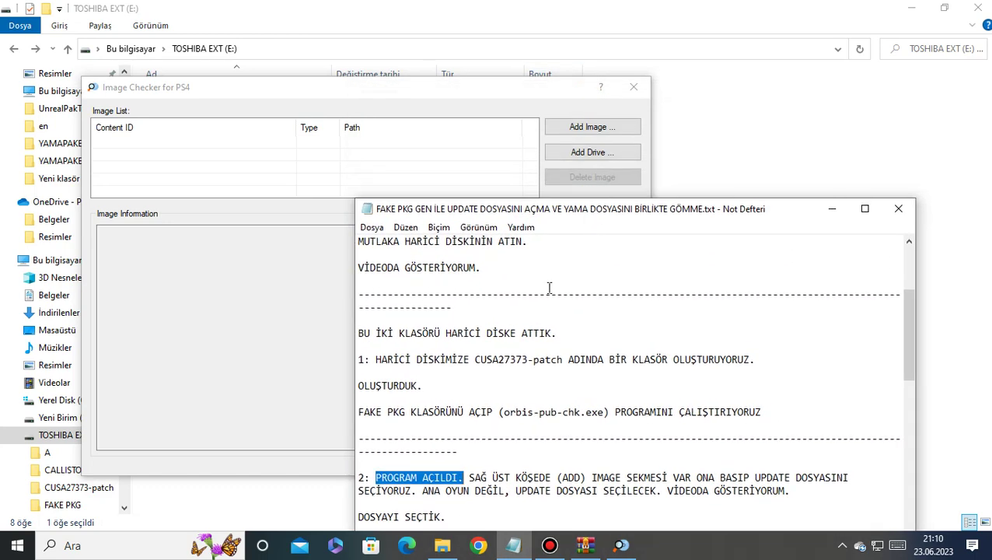
Read the rest of step 2 in Notepad and add the CUSA27373 A0112-V0100 update PKG from TOSHIBA EXT (E:) to Image Checker
left_click_drag(471, 482, 846, 477)
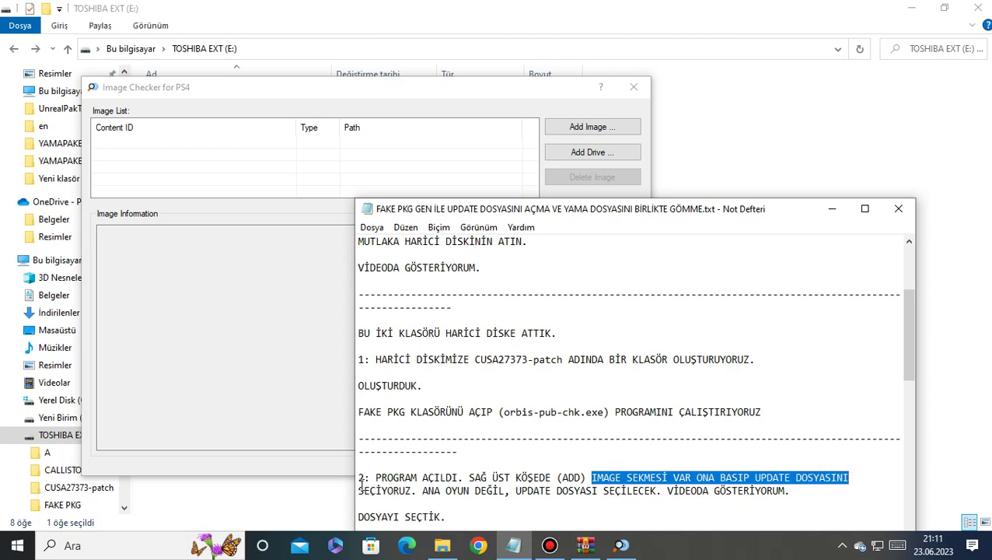
left_click_drag(360, 491, 798, 490)
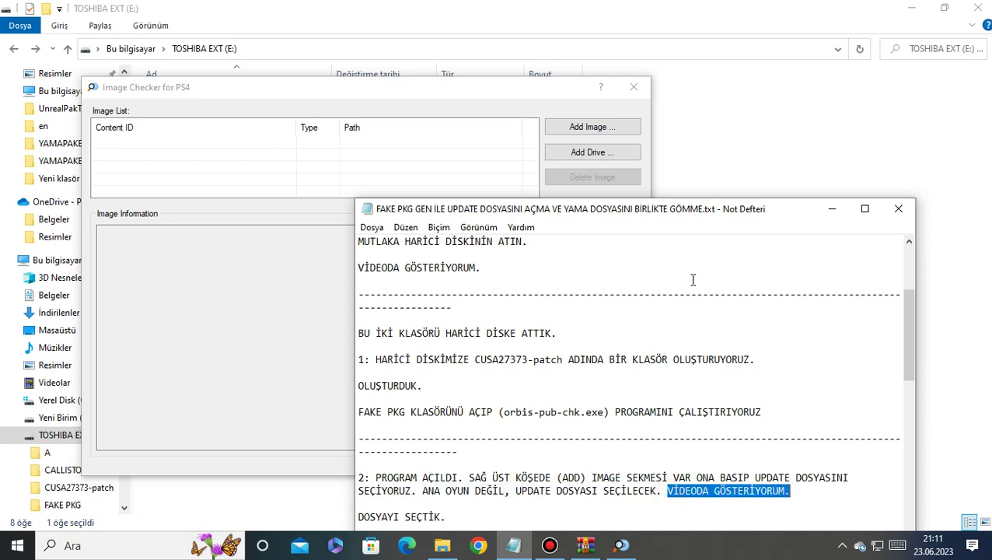
left_click(526, 94)
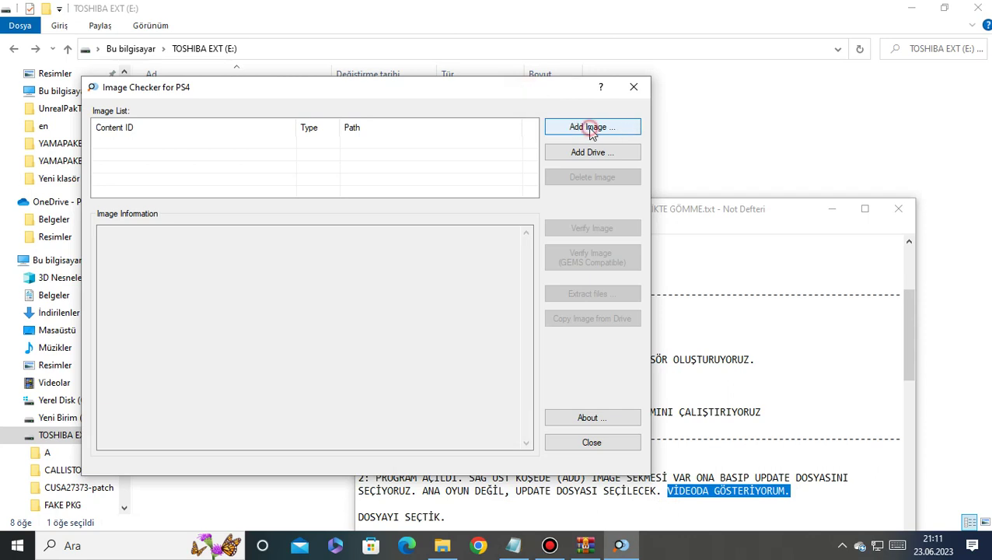
left_click(590, 129)
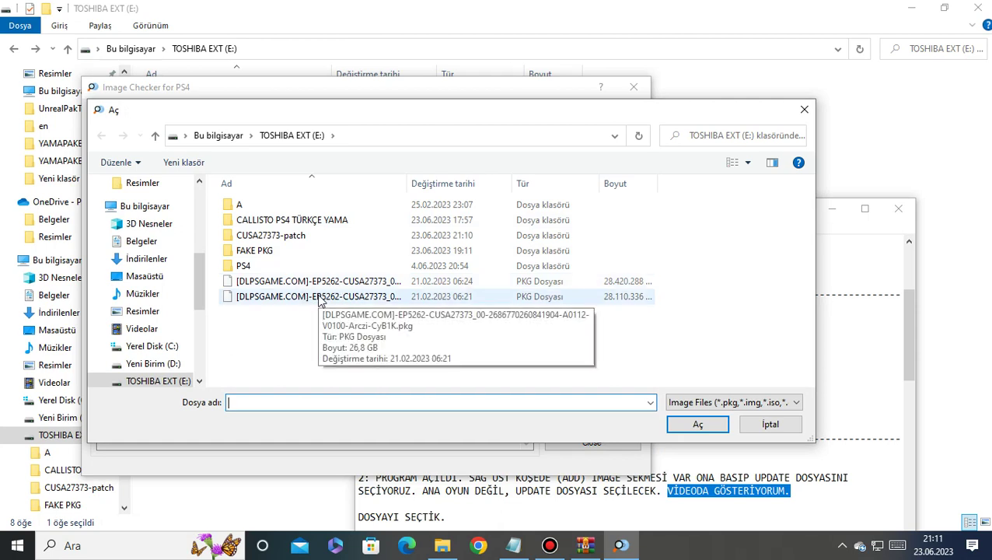
left_click(319, 300)
left_click(683, 428)
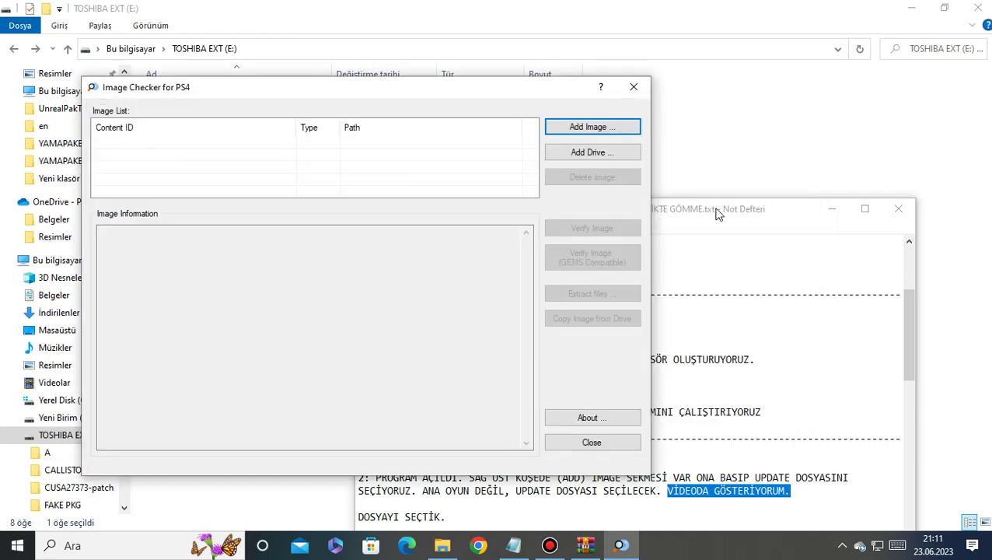
Read the start of step 3 in the Notepad instructions and open file extraction for the added update package
left_click(708, 212)
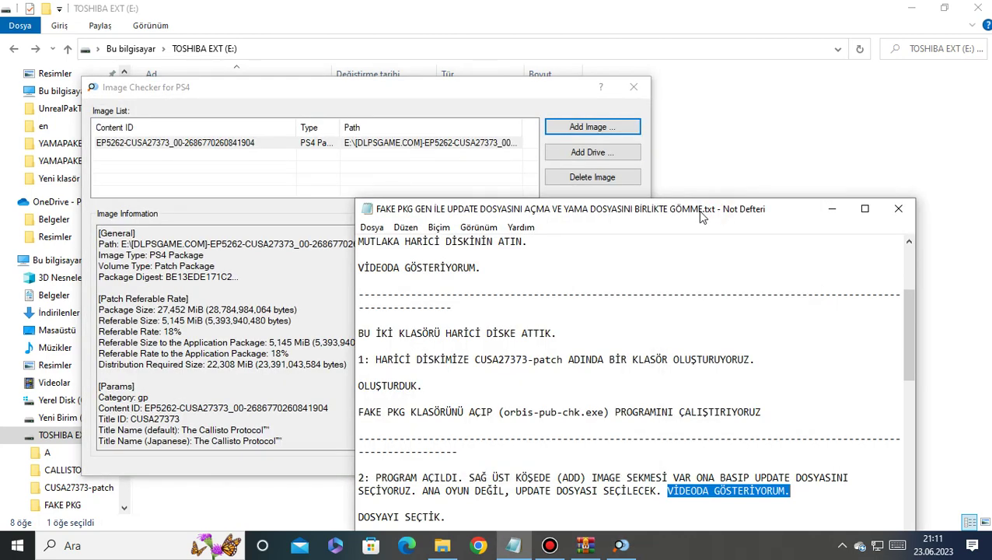
left_click_drag(700, 217, 357, 88)
scroll(139, 394, "down", 2)
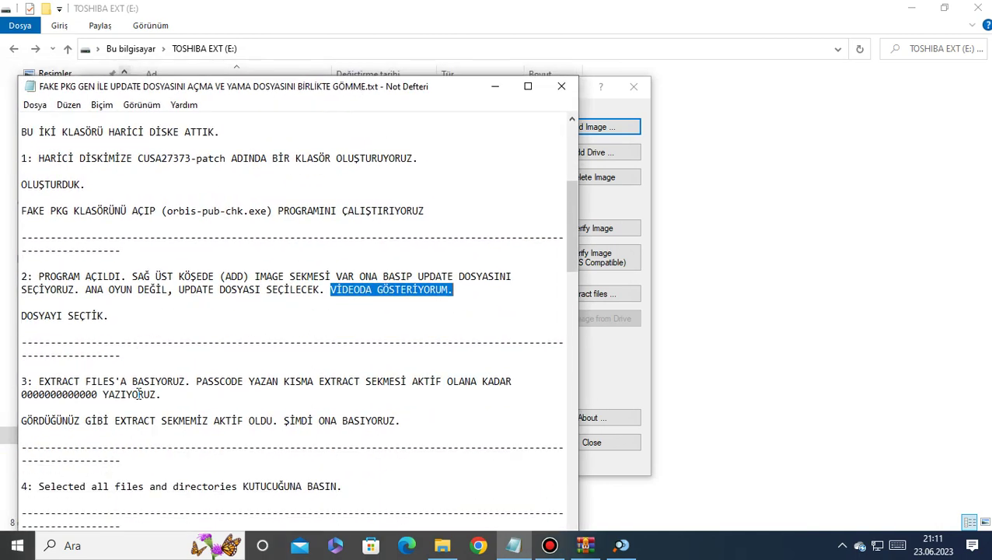
scroll(139, 395, "down", 2)
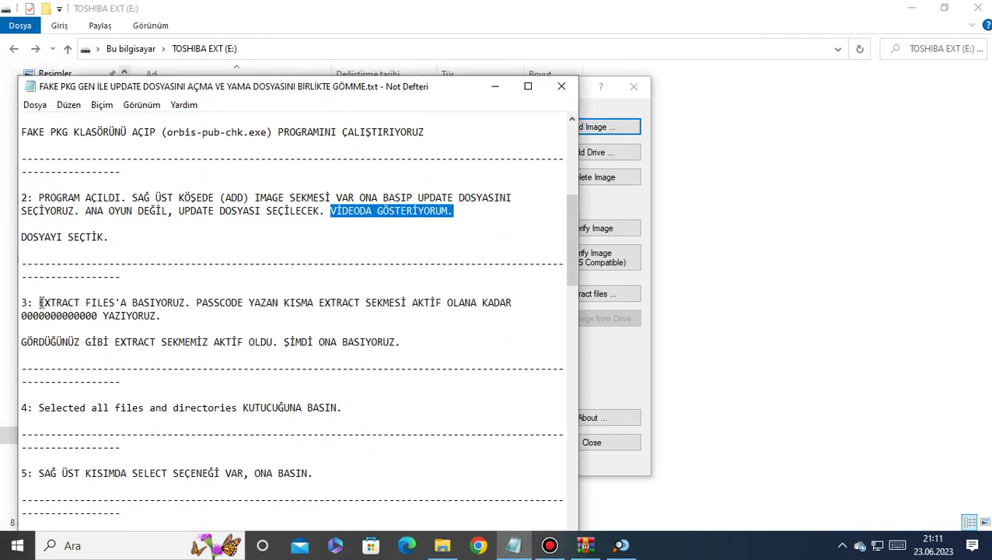
left_click_drag(38, 302, 188, 300)
left_click_drag(382, 91, 740, 332)
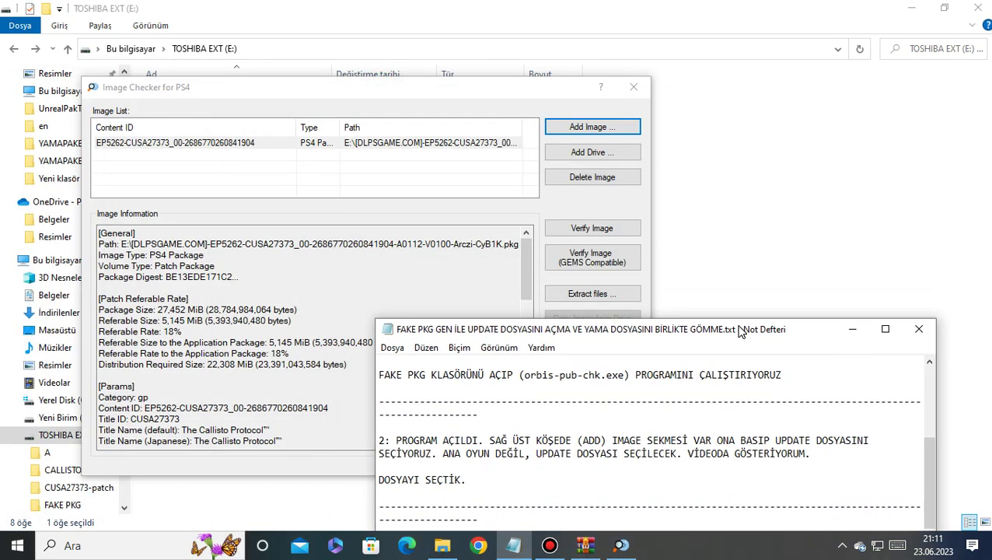
left_click(600, 293)
Read the passcode instruction in step 3 of the notes and enter the package passcode in the Extract package dialog
left_click(671, 330)
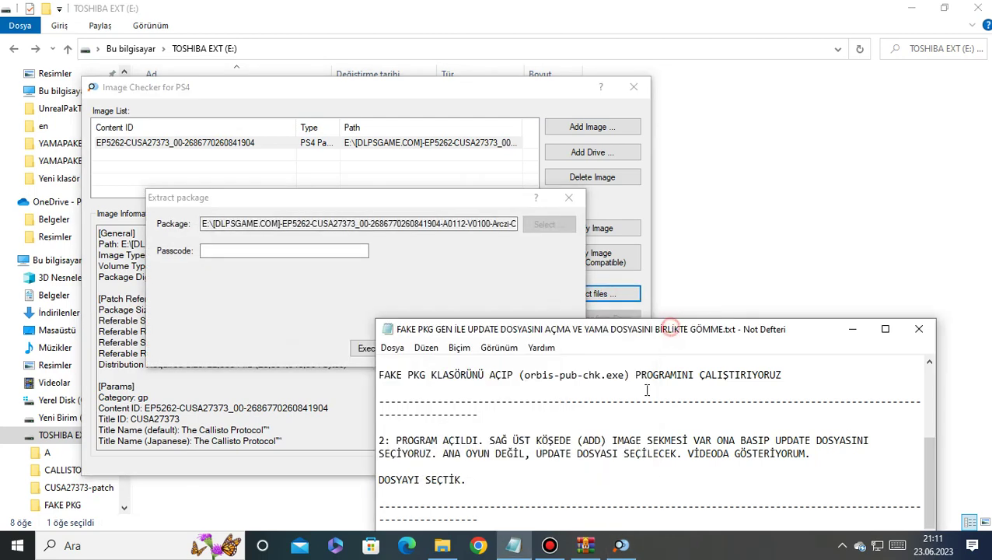
scroll(647, 390, "down", 3)
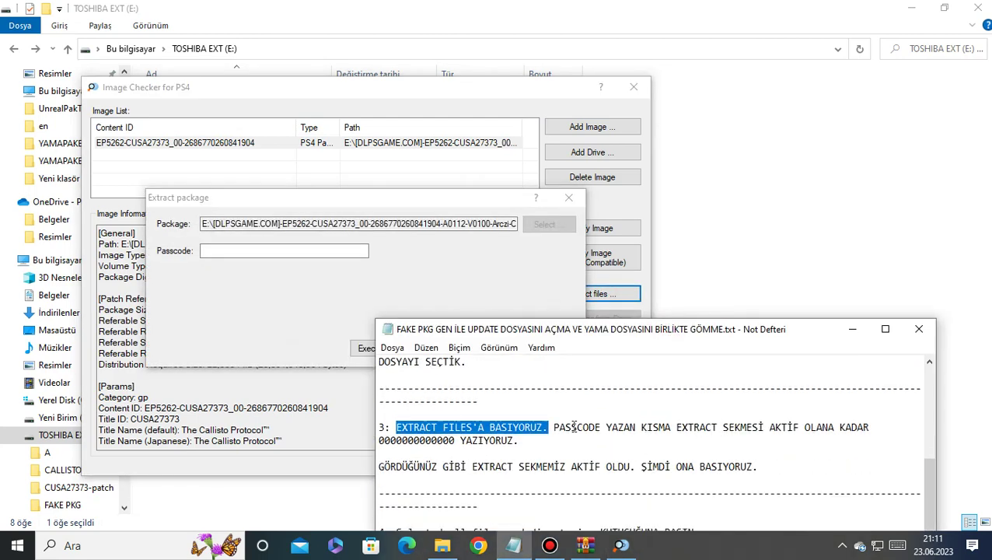
left_click_drag(554, 427, 649, 440)
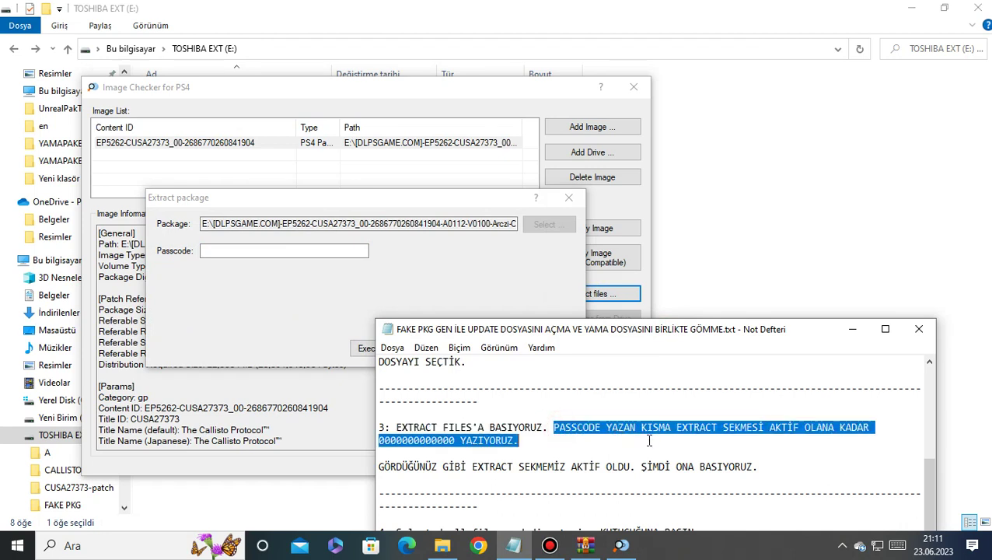
left_click(734, 430)
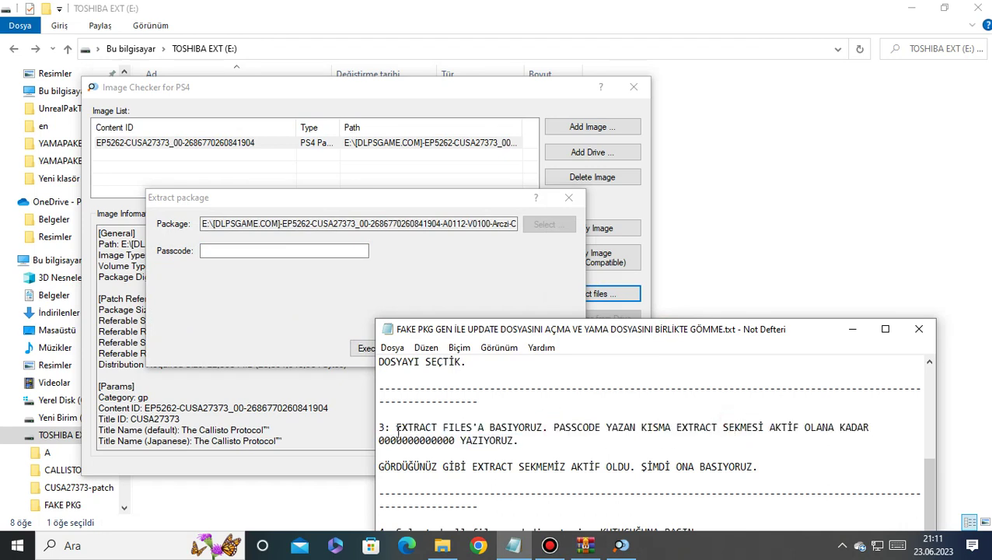
left_click_drag(380, 441, 456, 441)
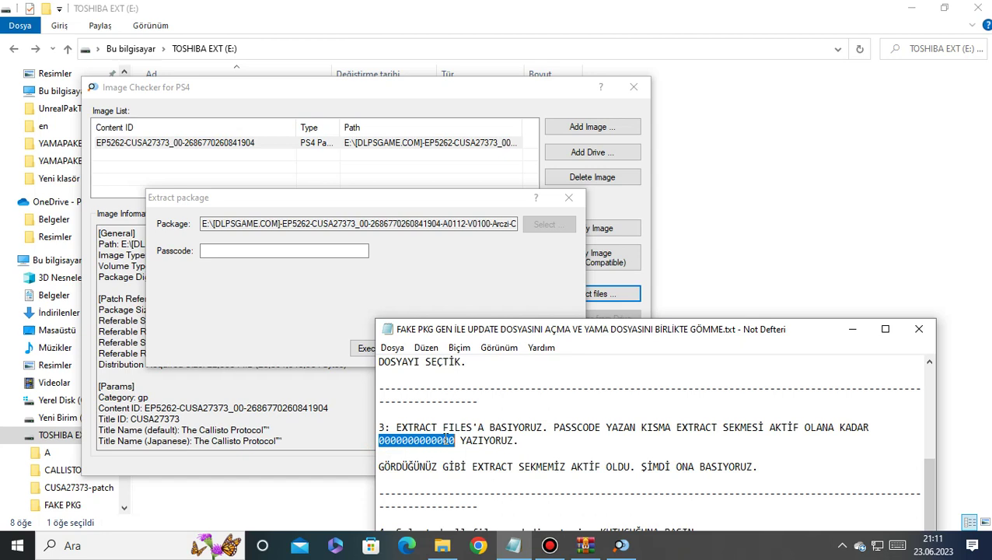
left_click(259, 250)
type("00000000000000000000000000000000")
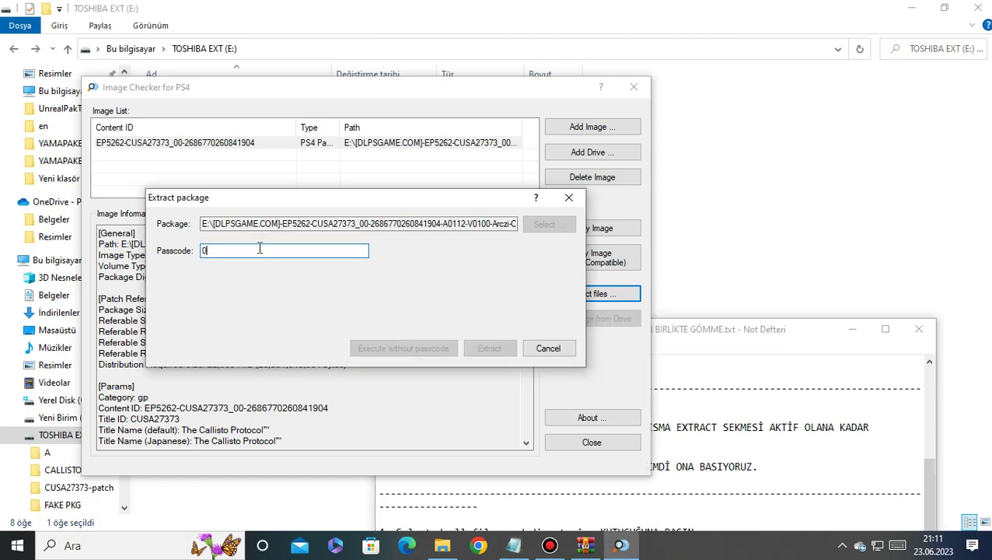
Read the end of step 3 in Notepad, clear the covered Extract package dialog and submit it with Extract
left_click(717, 346)
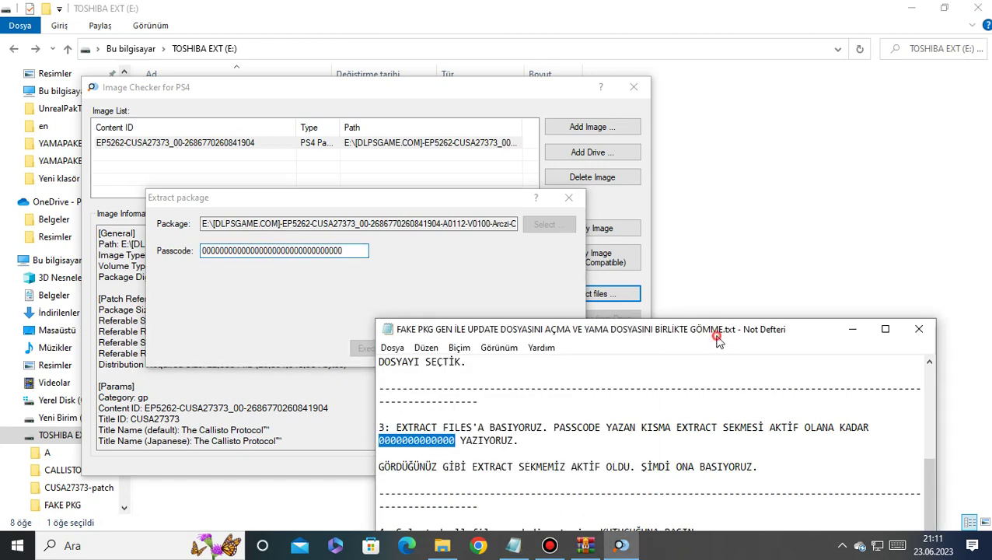
scroll(578, 460, "down", 1)
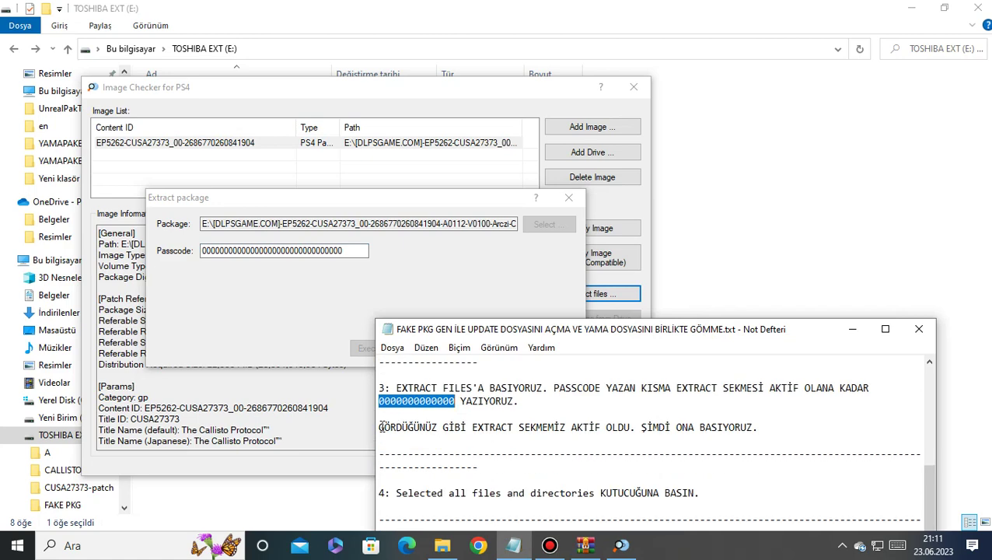
left_click_drag(381, 427, 759, 427)
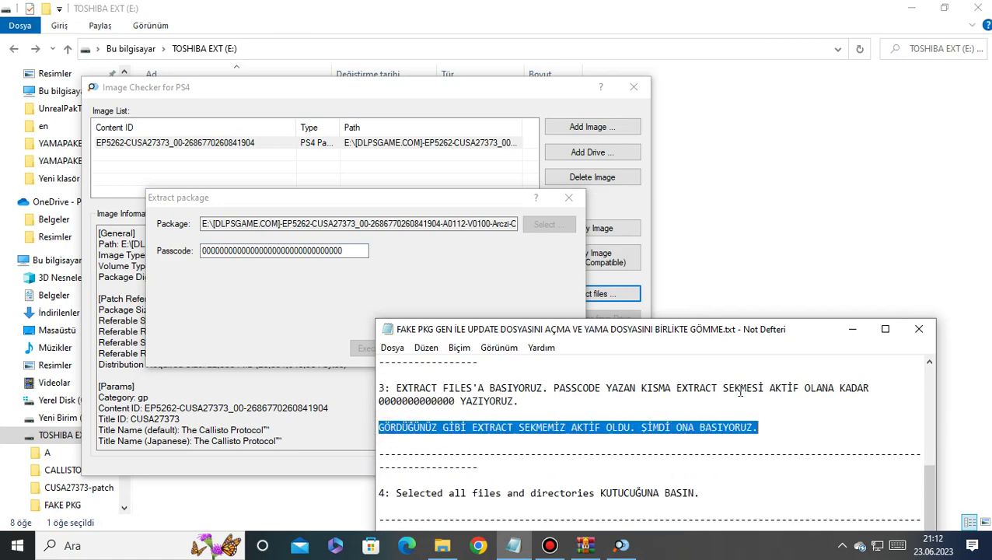
left_click_drag(674, 317, 674, 367)
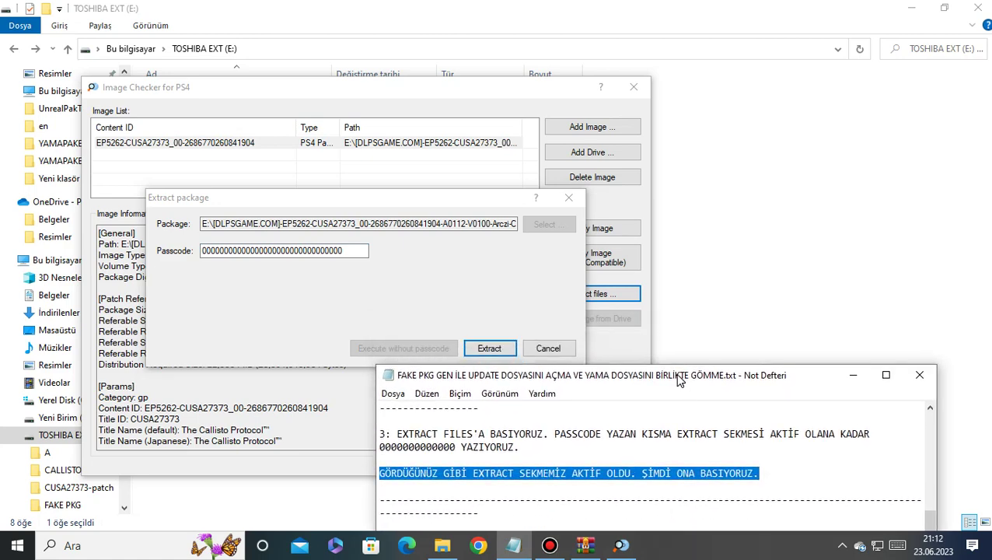
left_click(488, 348)
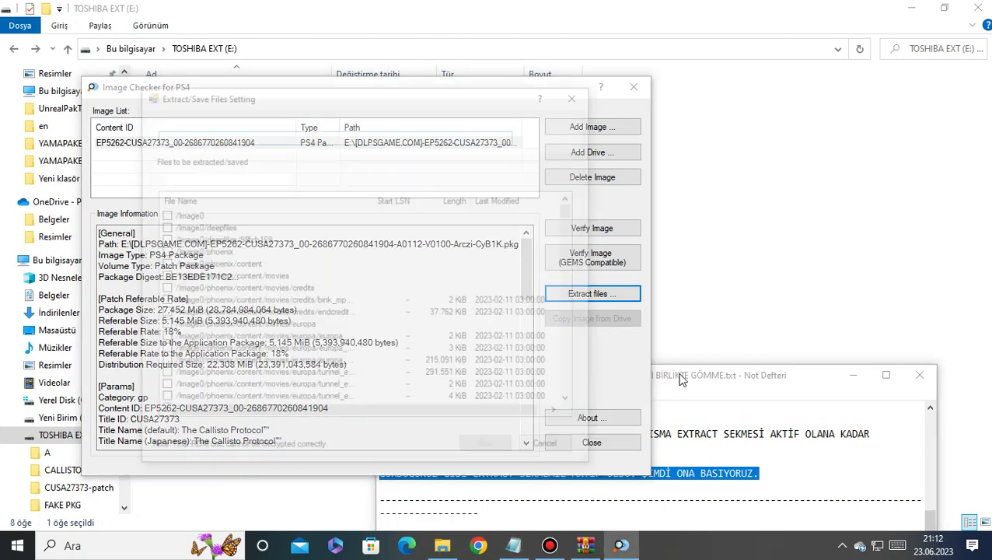
Read step 4 in the notes and mark all files and directories of the package for extraction
left_click_drag(681, 378, 733, 145)
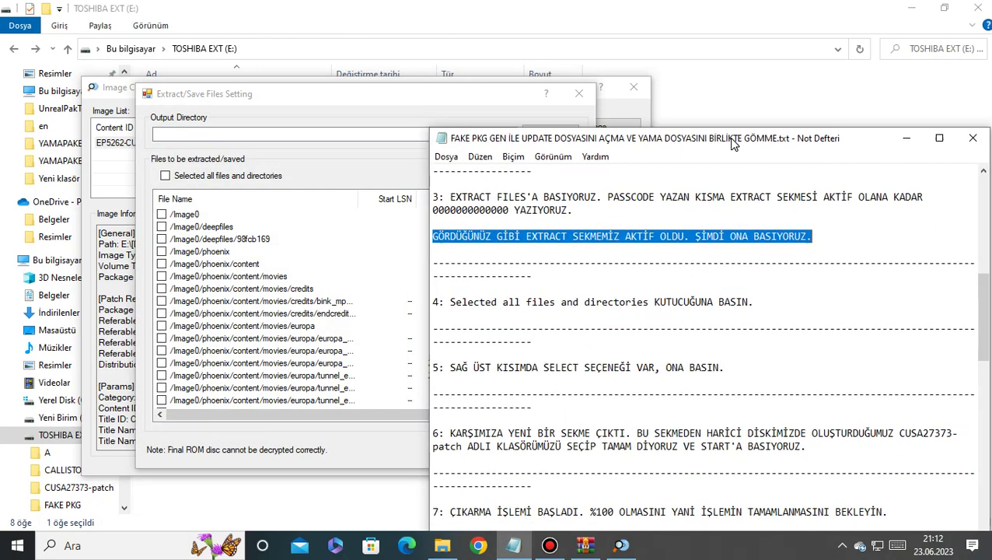
left_click_drag(450, 303, 770, 304)
left_click(254, 170)
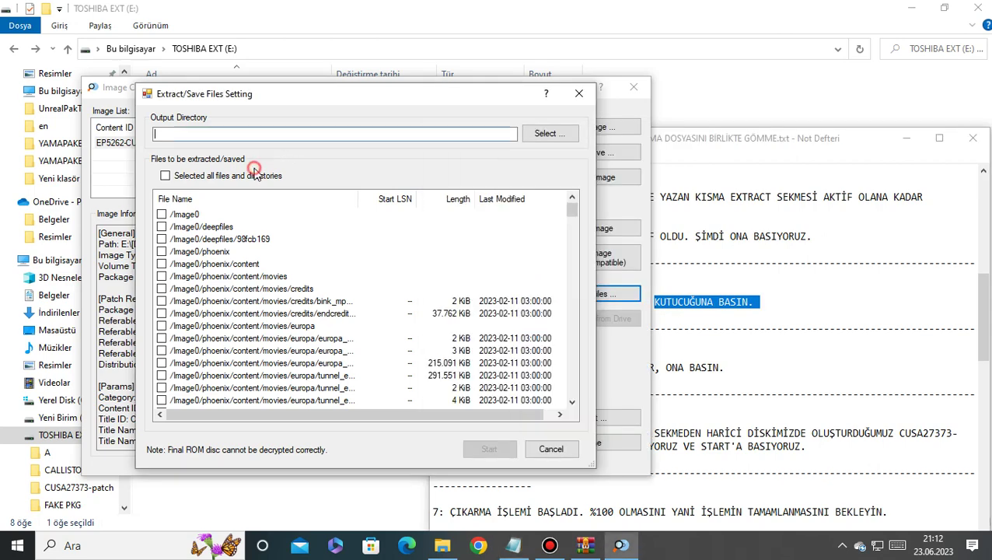
left_click(166, 176)
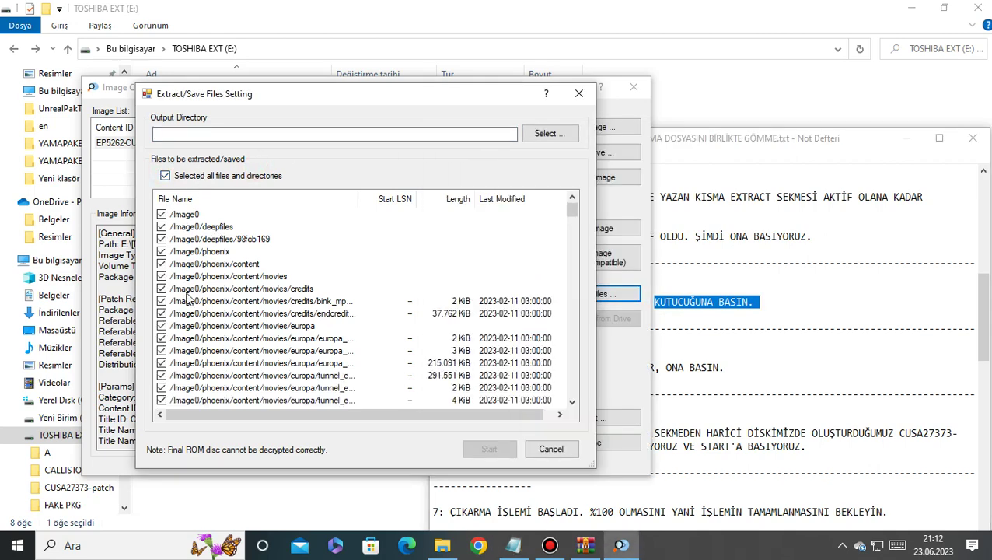
Read step 5 in the Notepad instructions and open the folder selection for the extraction's output directory
left_click(699, 147)
scroll(497, 318, "down", 2)
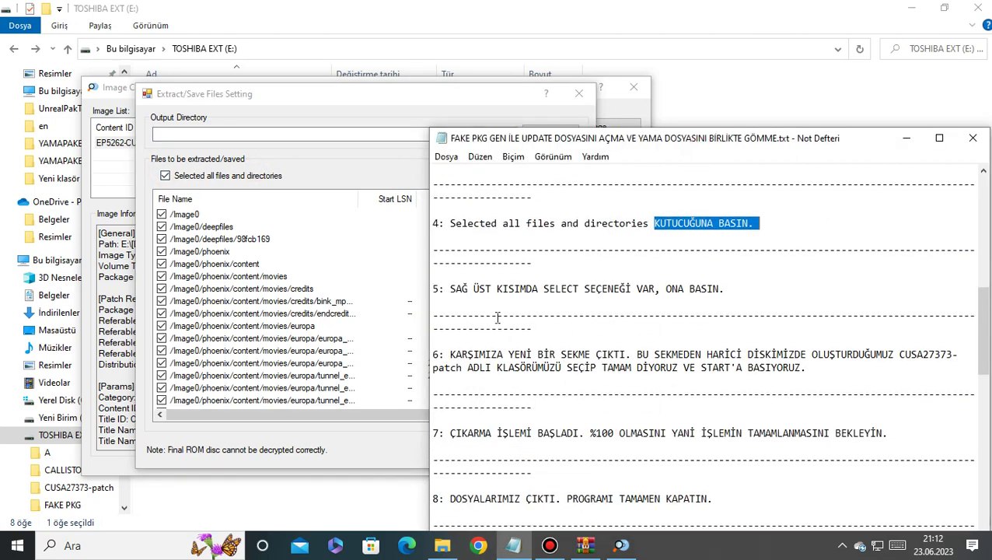
left_click_drag(548, 138, 536, 179)
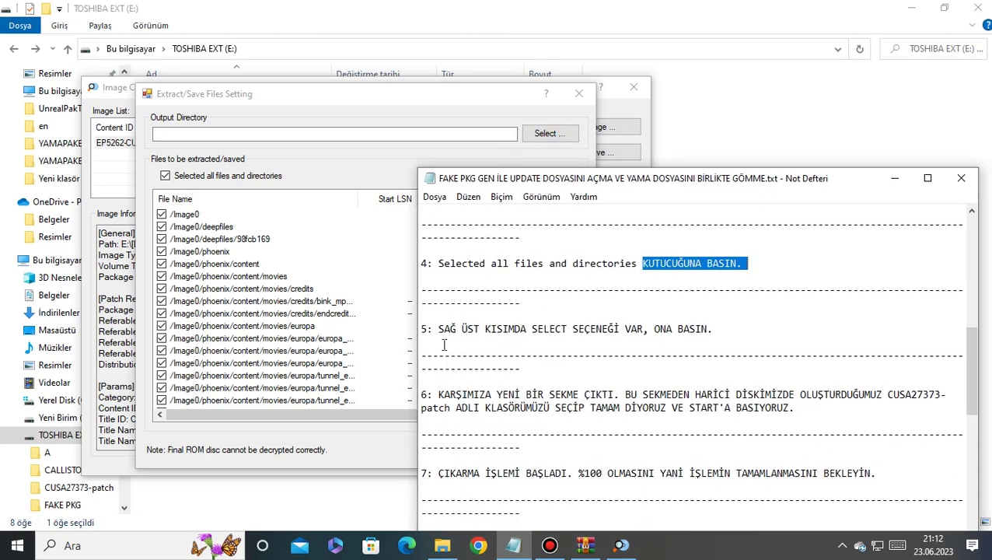
left_click_drag(439, 328, 557, 331)
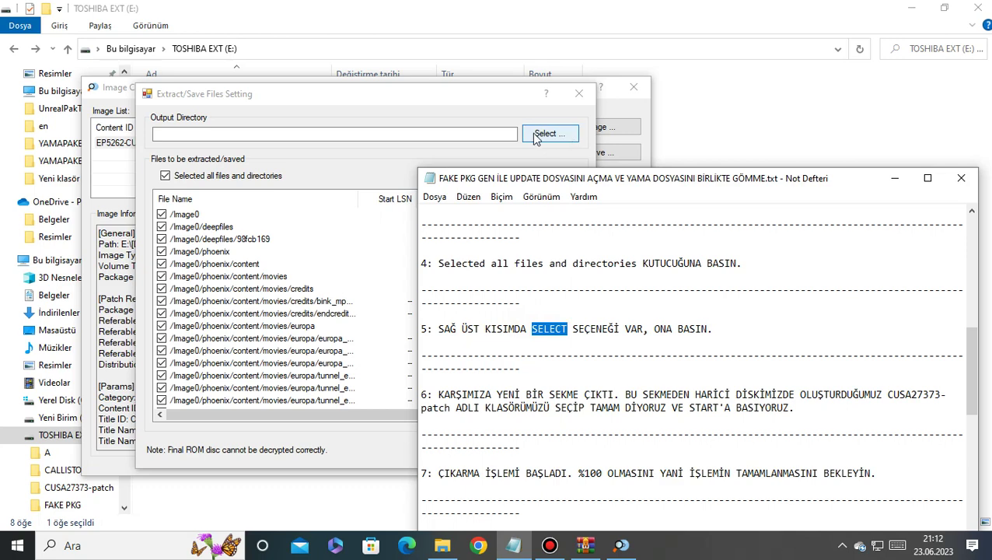
left_click_drag(573, 331, 714, 333)
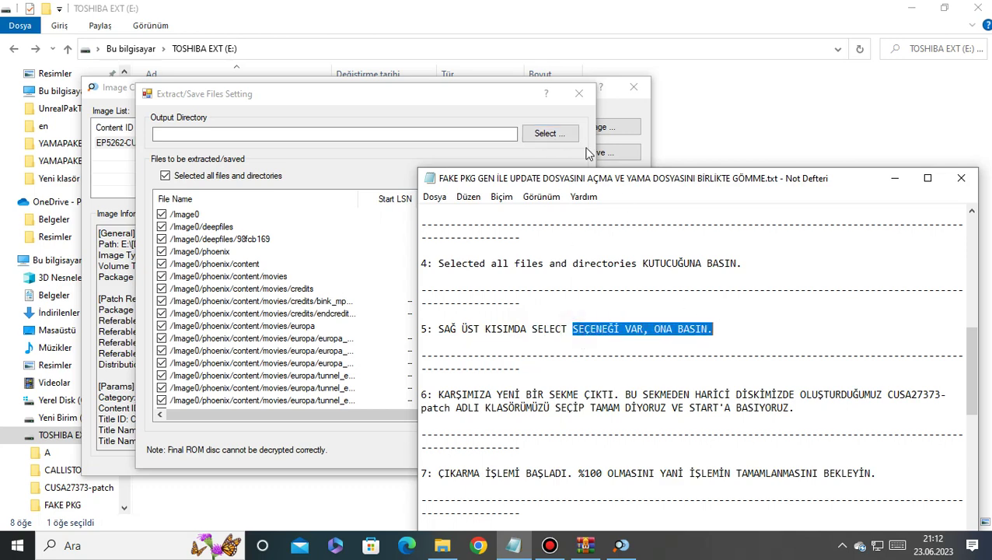
left_click(551, 134)
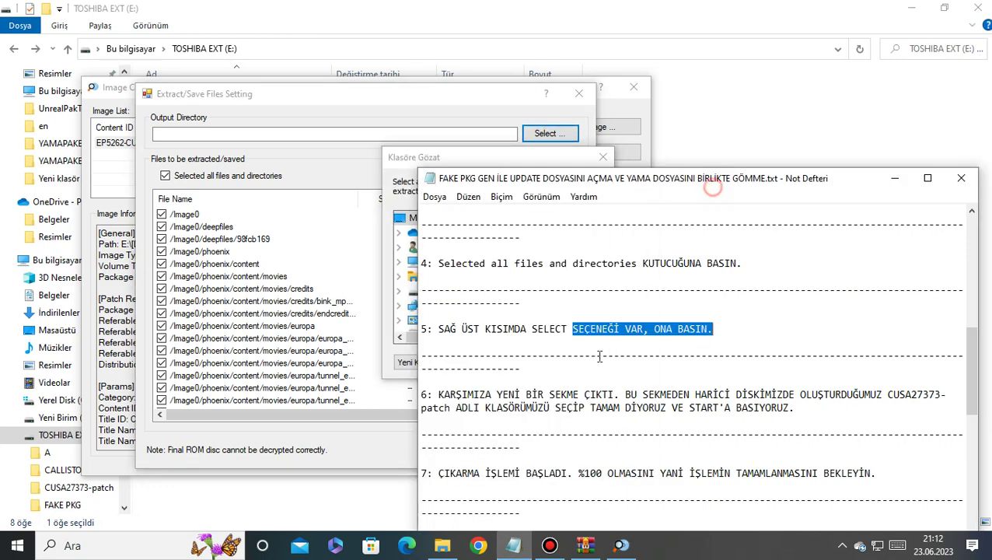
Read step 6 in the notes and set the output directory to the CUSA27373-patch folder on TOSHIBA EXT (E:)
left_click(710, 180)
scroll(711, 186, "down", 2)
left_click_drag(548, 183, 580, 185)
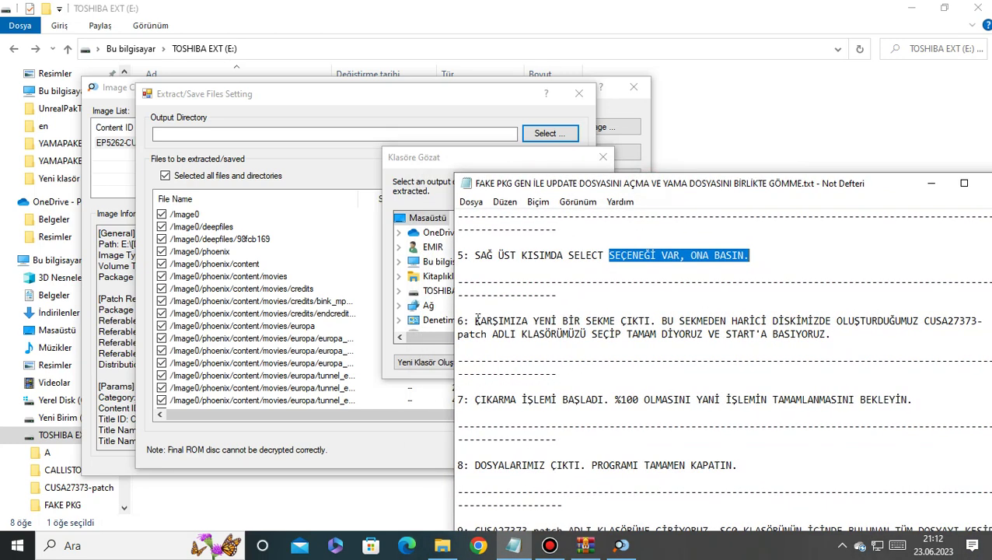
left_click_drag(476, 321, 832, 340)
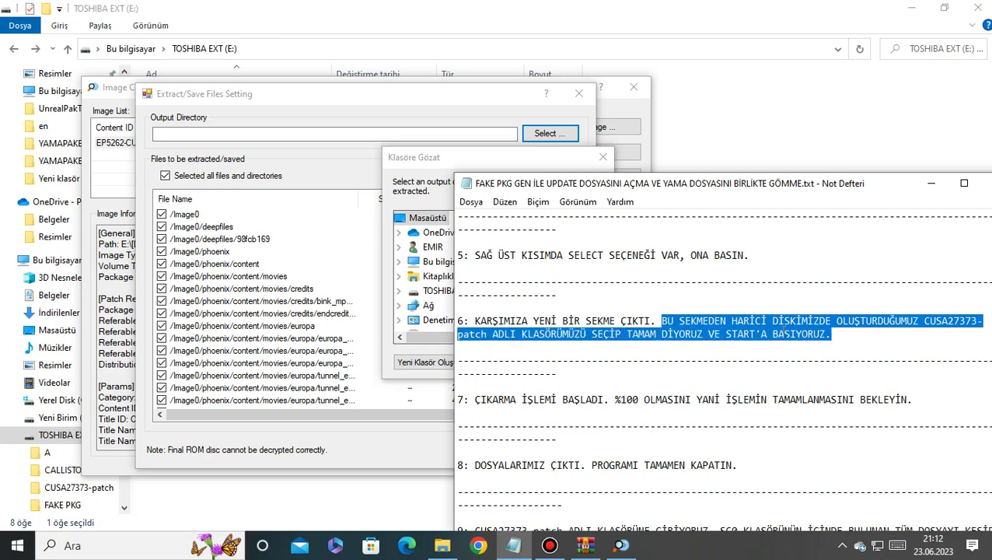
left_click_drag(743, 186, 806, 277)
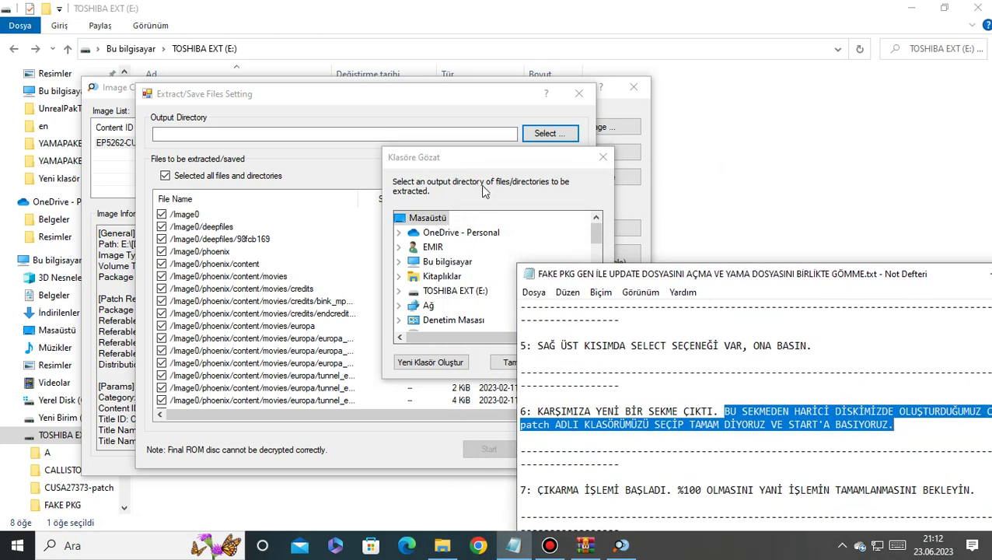
left_click(482, 159)
double_click(455, 291)
left_click(458, 293)
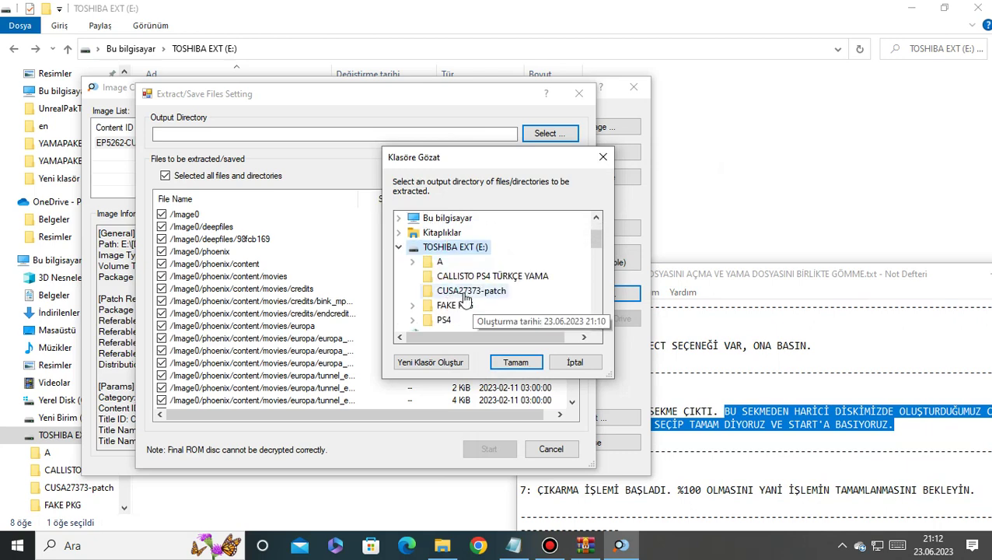
left_click(520, 366)
Check the START instruction in step 6 and start extracting the package files to E:\CUSA27373-patch
left_click(801, 424)
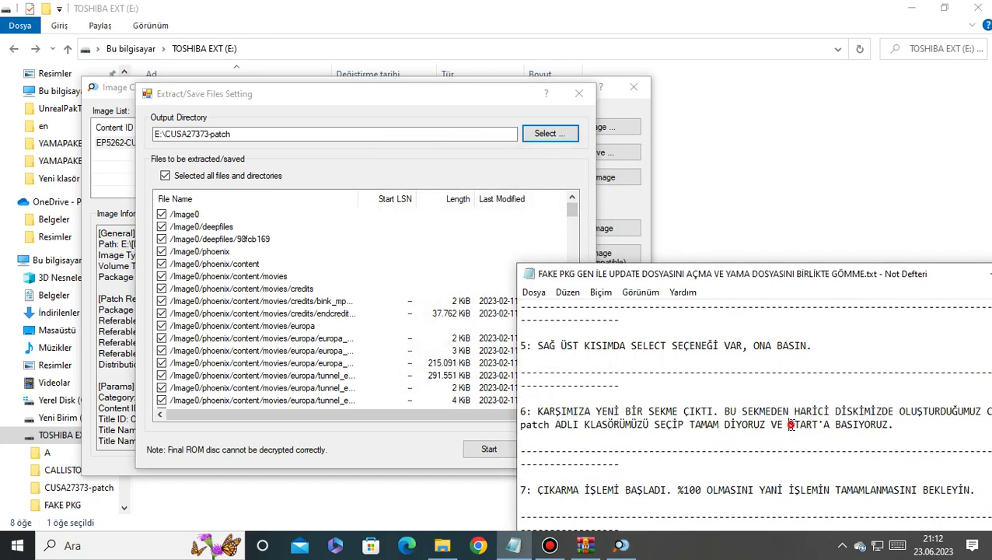
left_click_drag(788, 425, 830, 425)
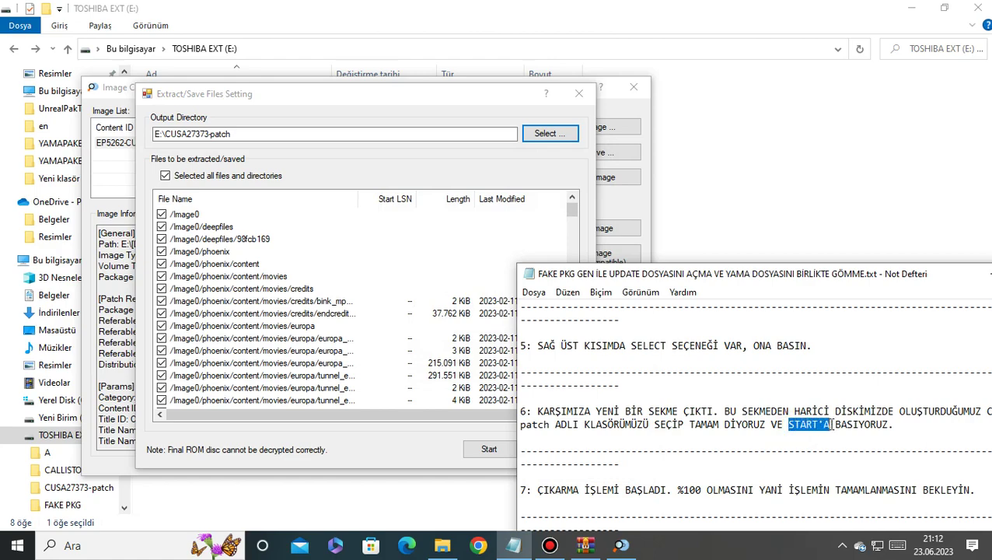
left_click(477, 451)
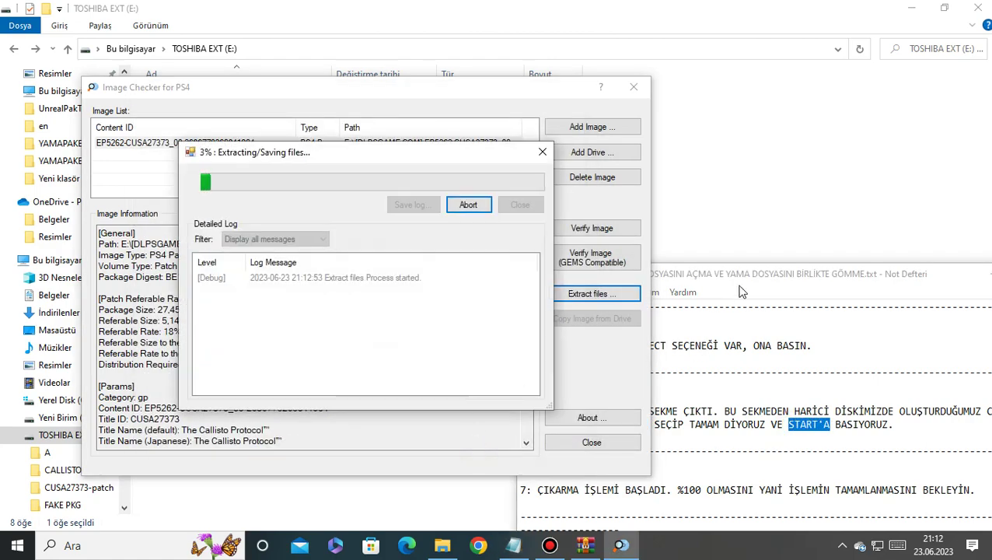
Bring the notes into view, read step 7 about waiting for the extraction to reach 100%, and minimize them
left_click(752, 281)
left_click_drag(752, 281, 655, 184)
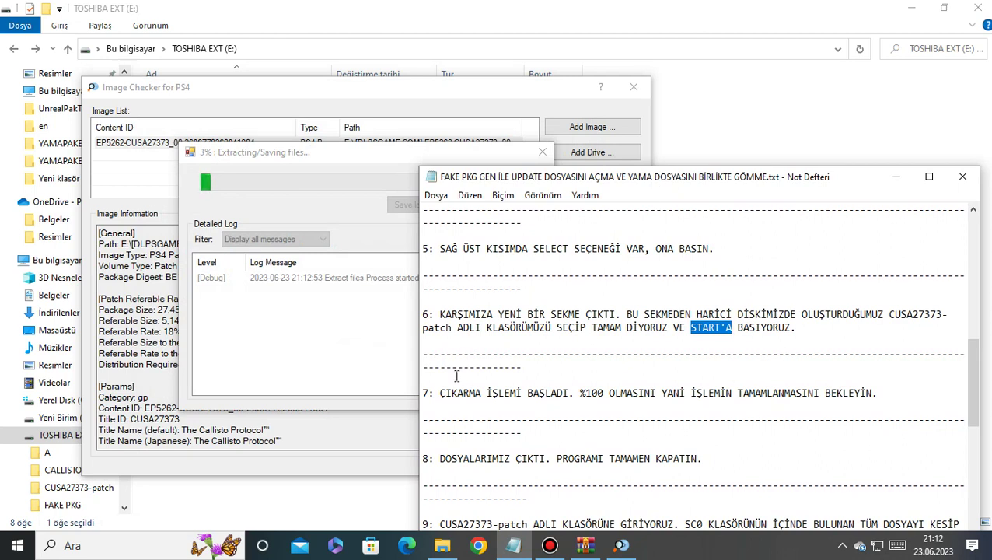
left_click_drag(442, 396, 864, 400)
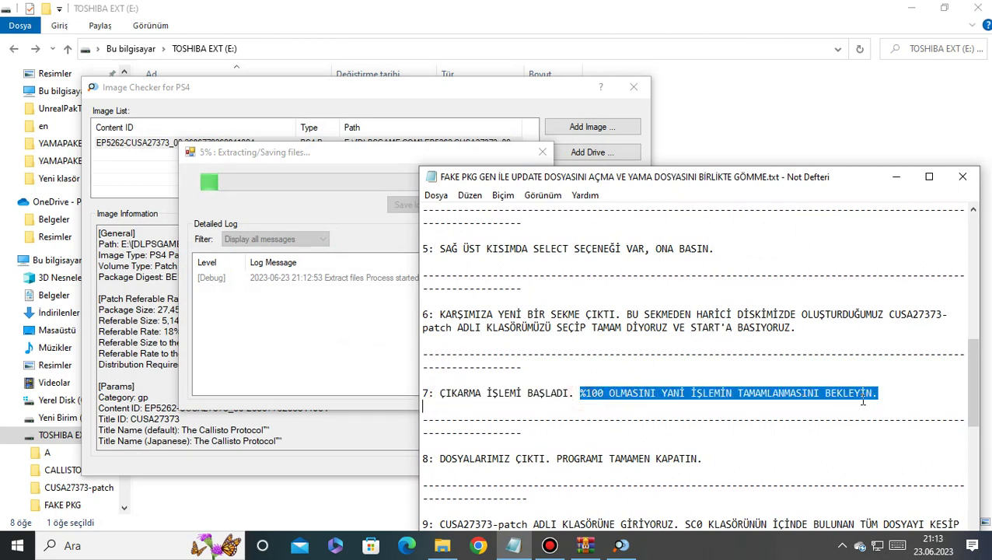
left_click(896, 177)
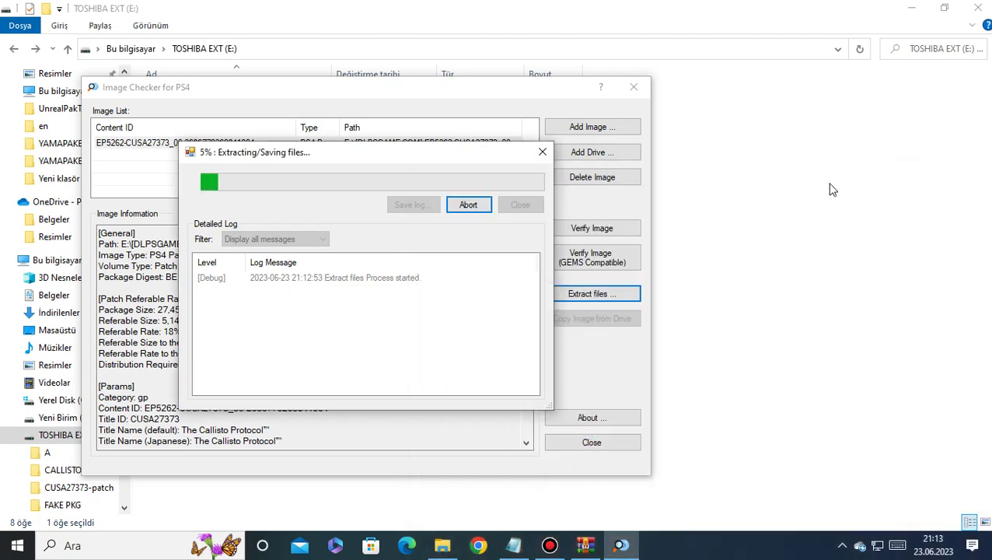
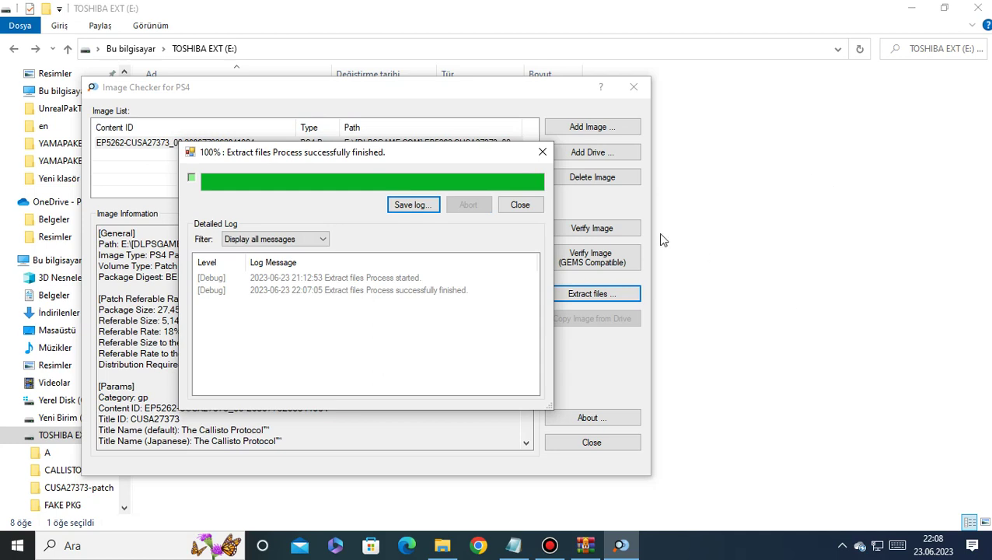
Read step 8 in the notes and close both the finished extraction window and Image Checker for PS4
left_click(507, 546)
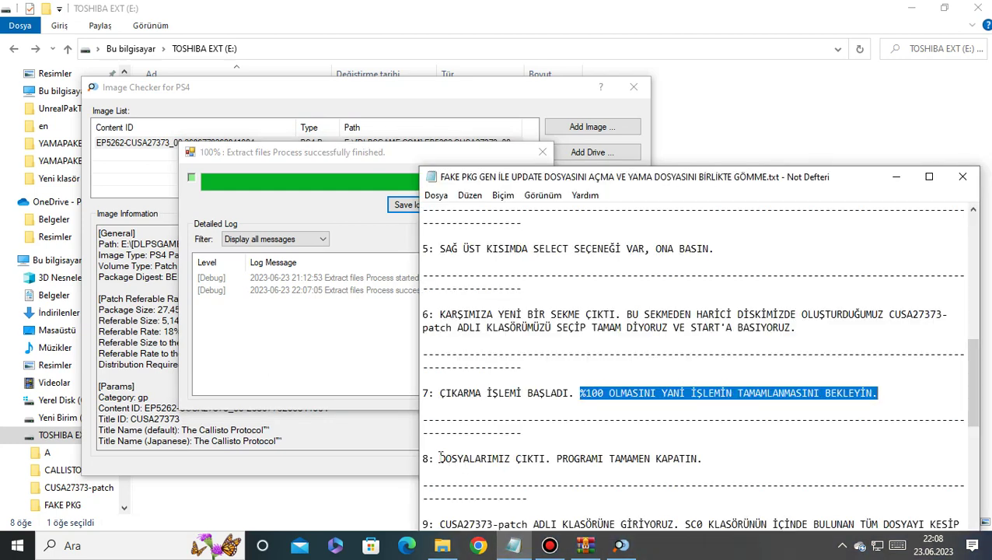
left_click_drag(440, 459, 703, 459)
left_click(824, 128)
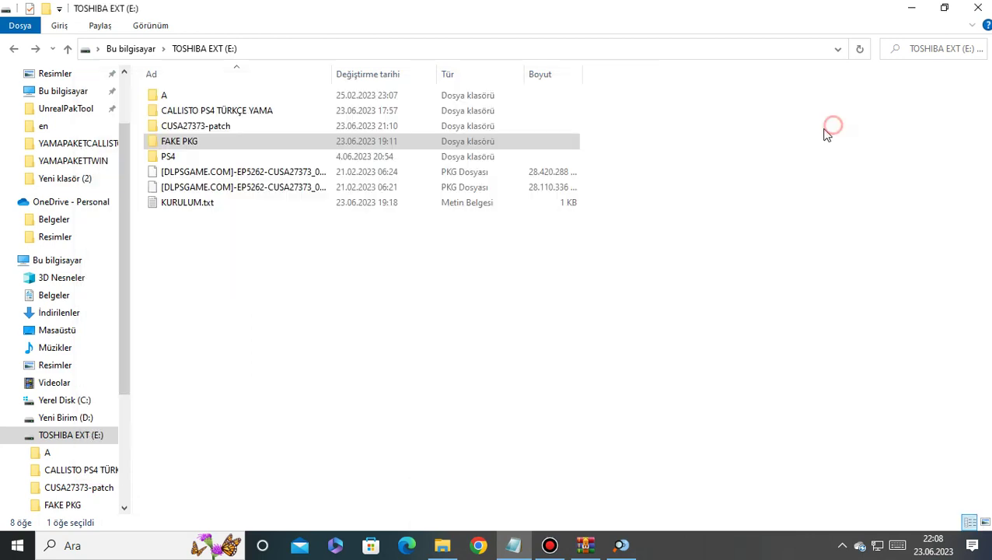
left_click(622, 549)
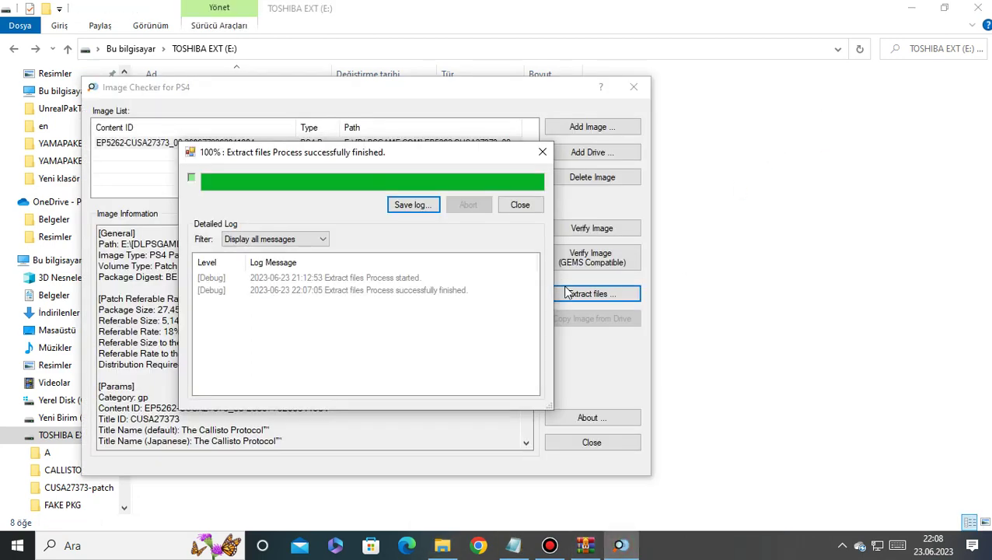
left_click(521, 204)
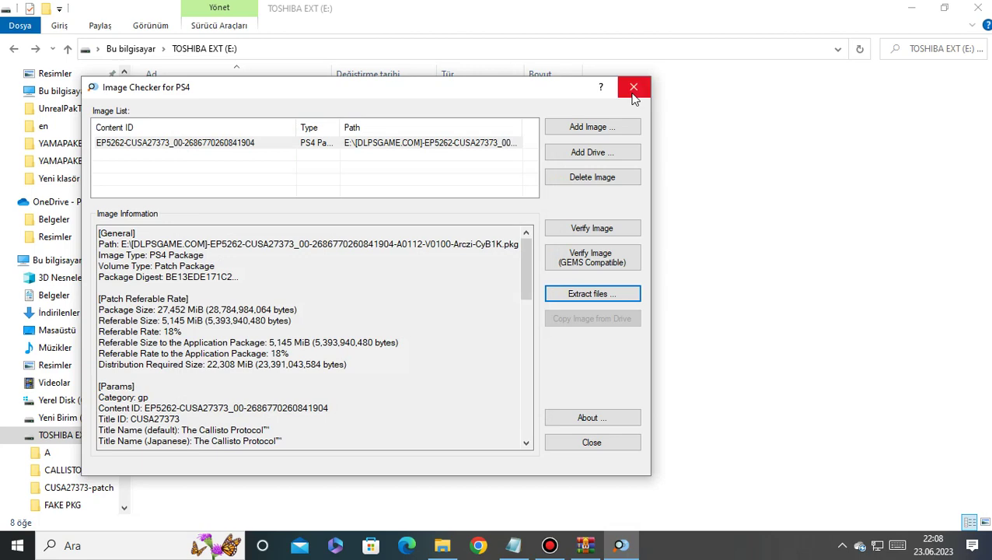
left_click(634, 93)
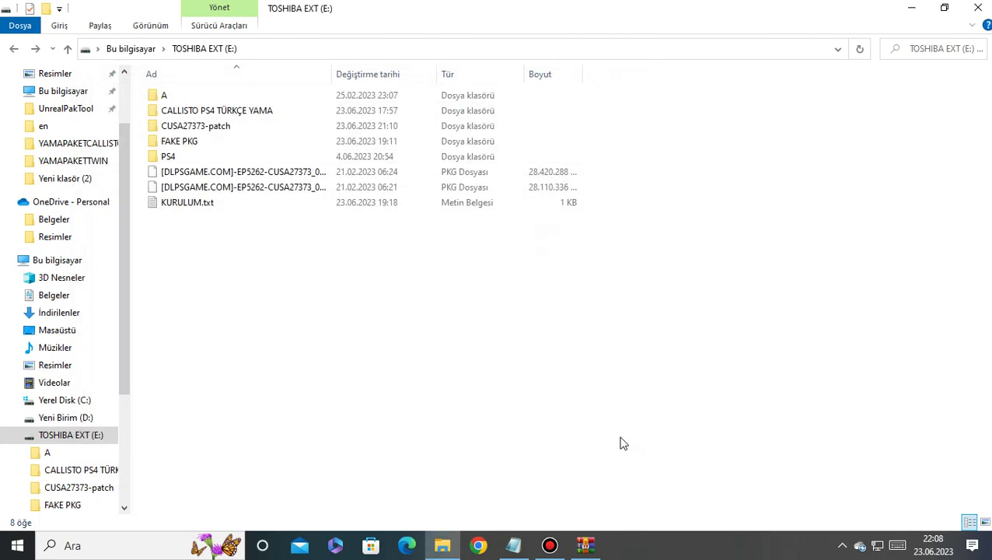
Read the start of step 9 in the notes and open the CUSA27373-patch folder on TOSHIBA EXT (E:)
left_click(514, 546)
scroll(510, 413, "down", 3)
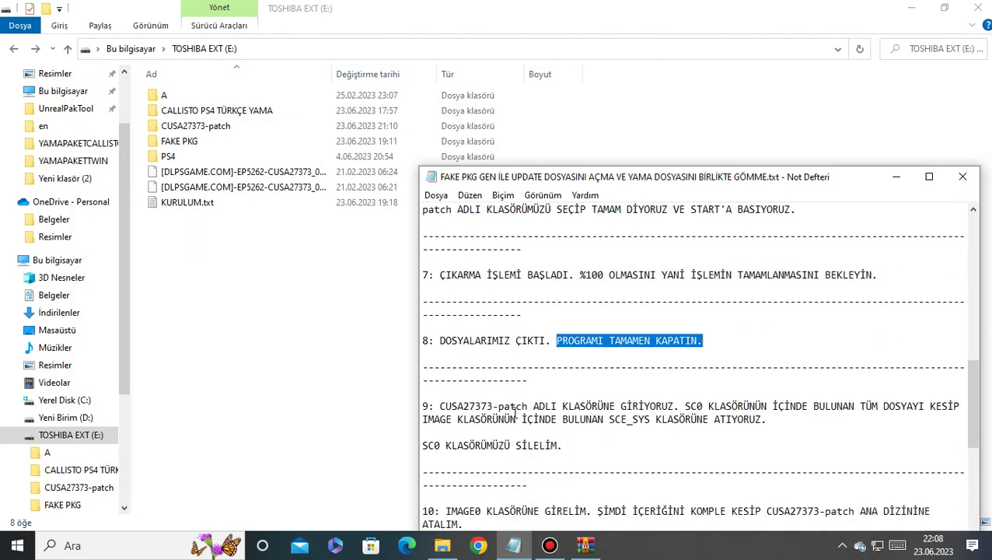
mouse_move(441, 407)
left_mouse_down()
mouse_move(529, 406)
mouse_move(424, 407)
mouse_move(680, 406)
left_mouse_up()
left_click(535, 405)
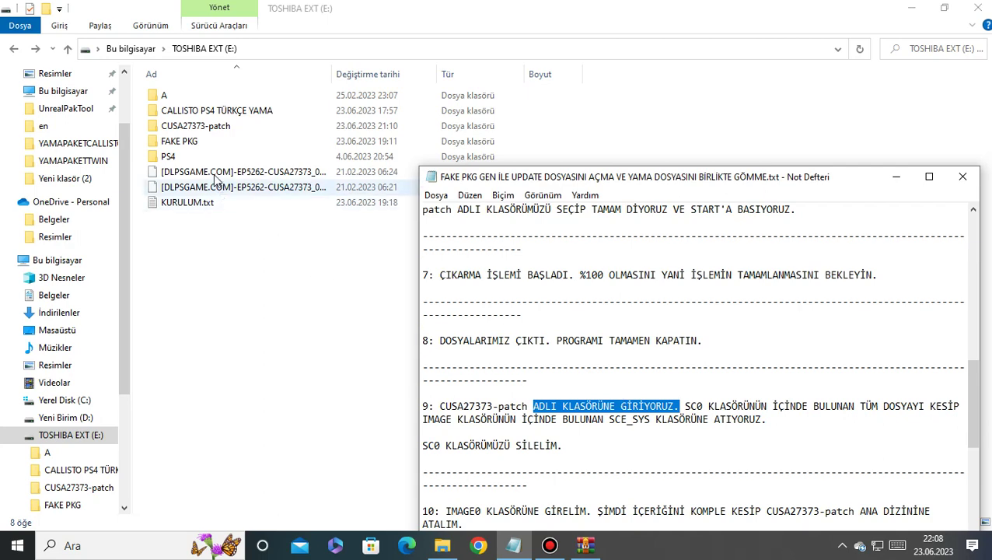
left_click(207, 126)
double_click(207, 126)
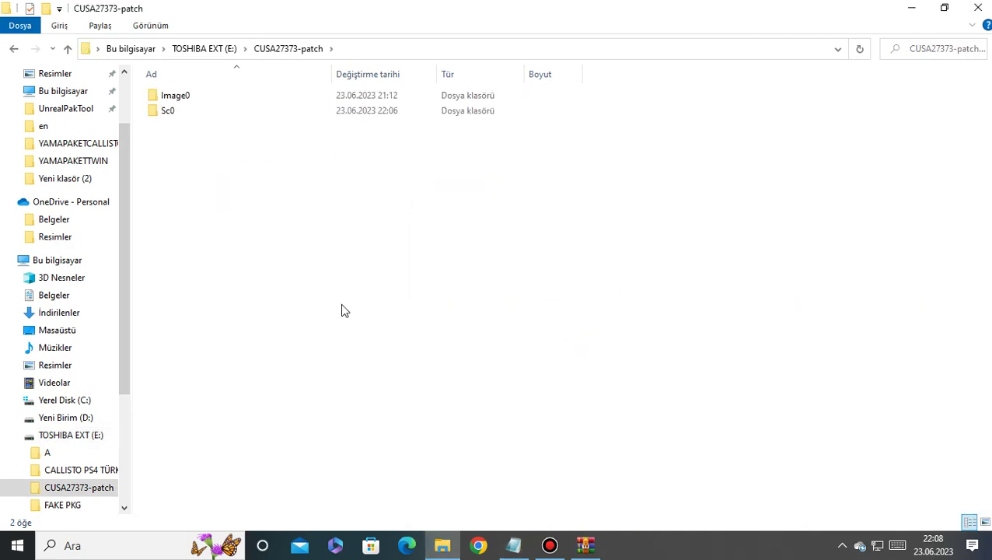
Check which folder step 9 names and open the Sc0 folder inside CUSA27373-patch
left_click(513, 545)
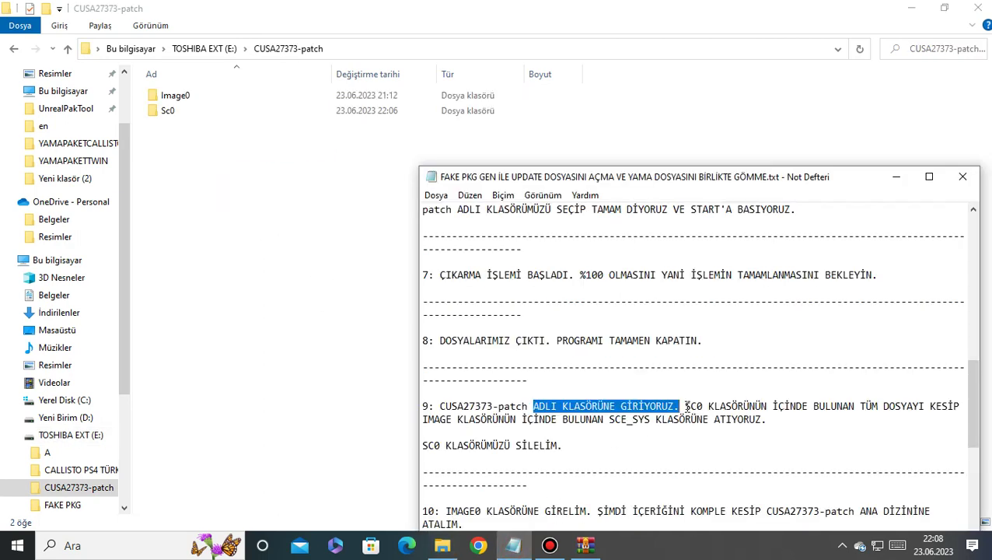
left_click_drag(686, 406, 704, 406)
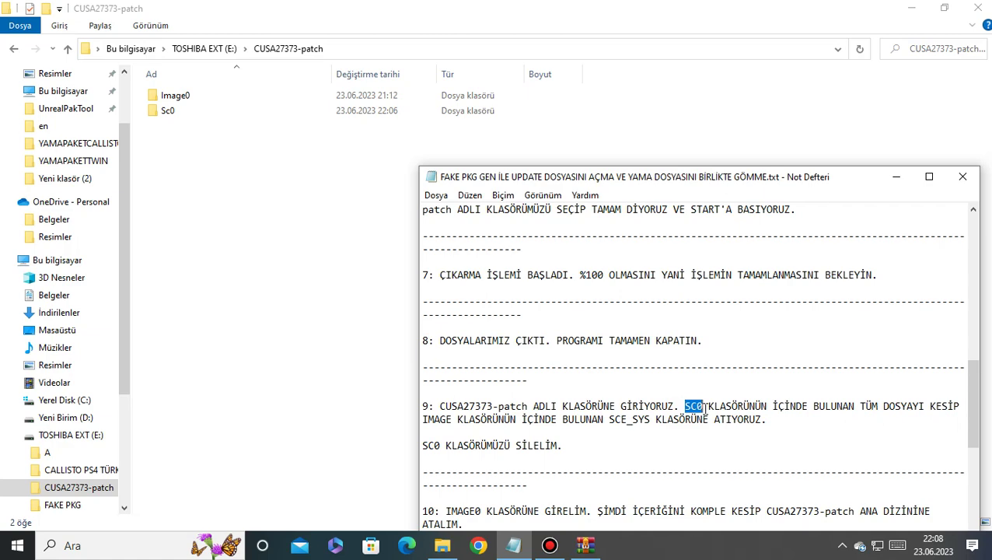
left_click(168, 112)
double_click(167, 111)
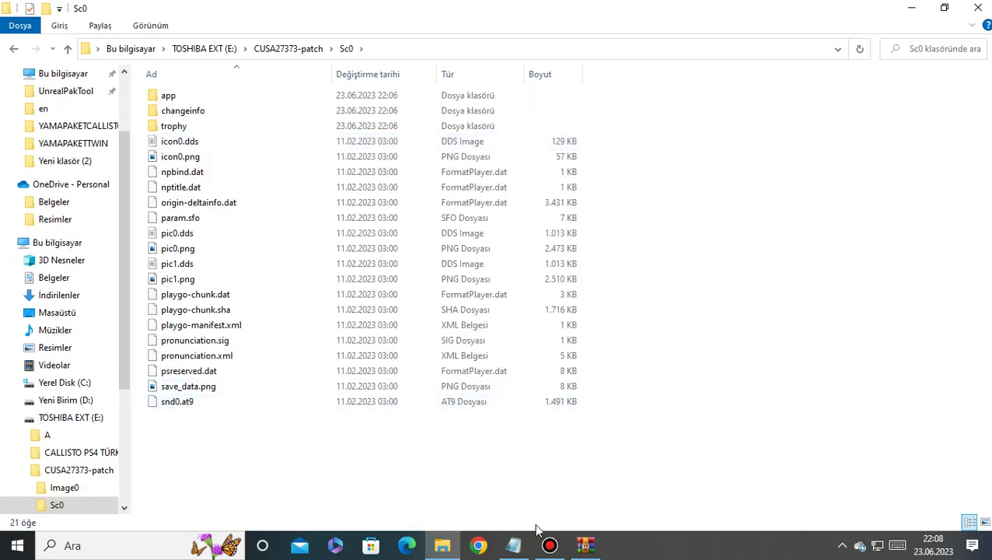
Read the move instruction in step 9 of the notes and cut all files and folders in Sc0
left_click(513, 545)
left_click(709, 407)
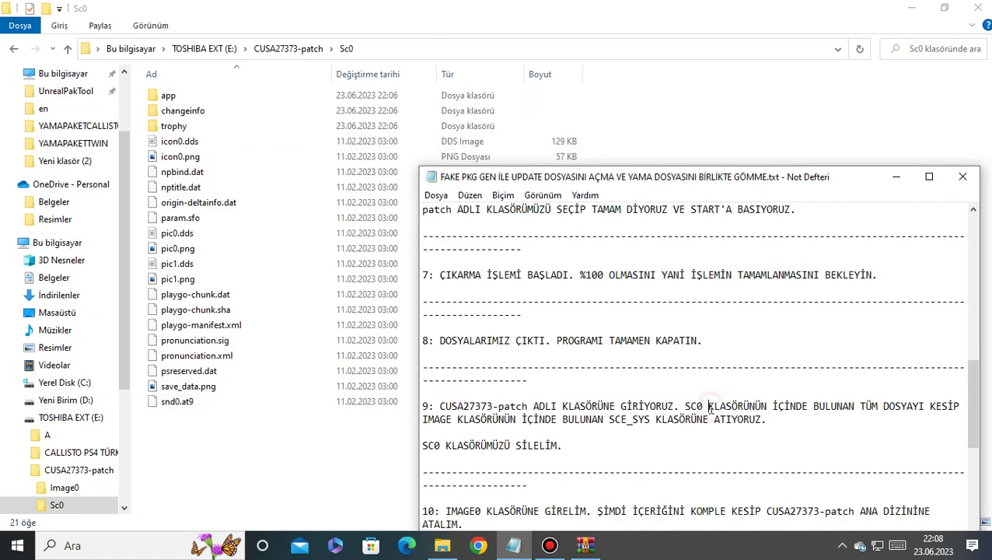
left_click_drag(709, 407, 772, 420)
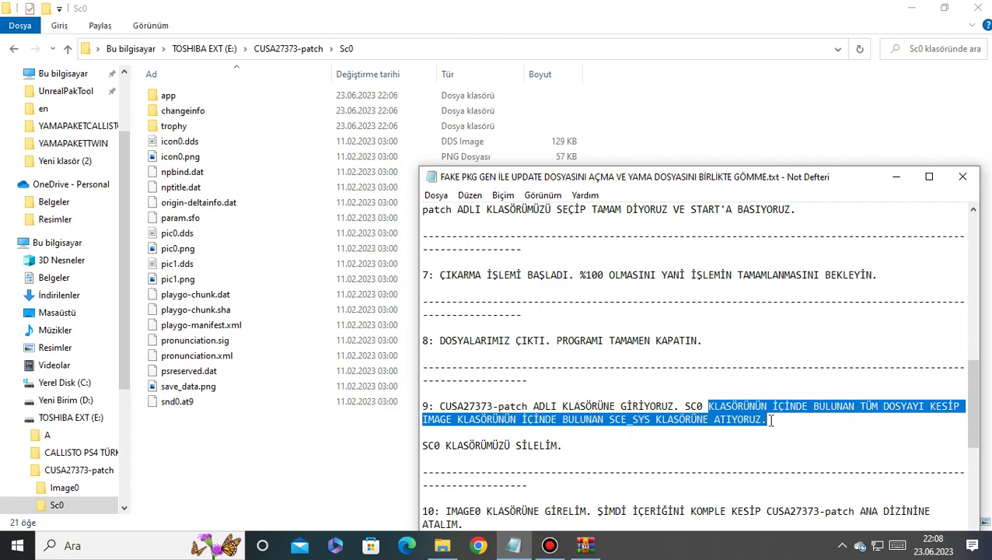
left_click_drag(609, 420, 650, 424)
left_click(221, 437)
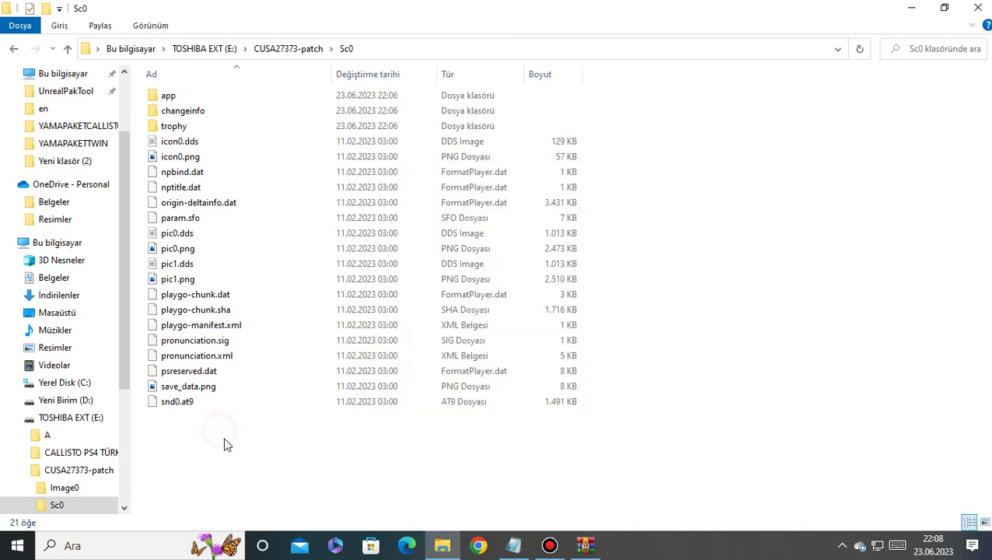
left_click_drag(222, 440, 170, 90)
right_click(208, 129)
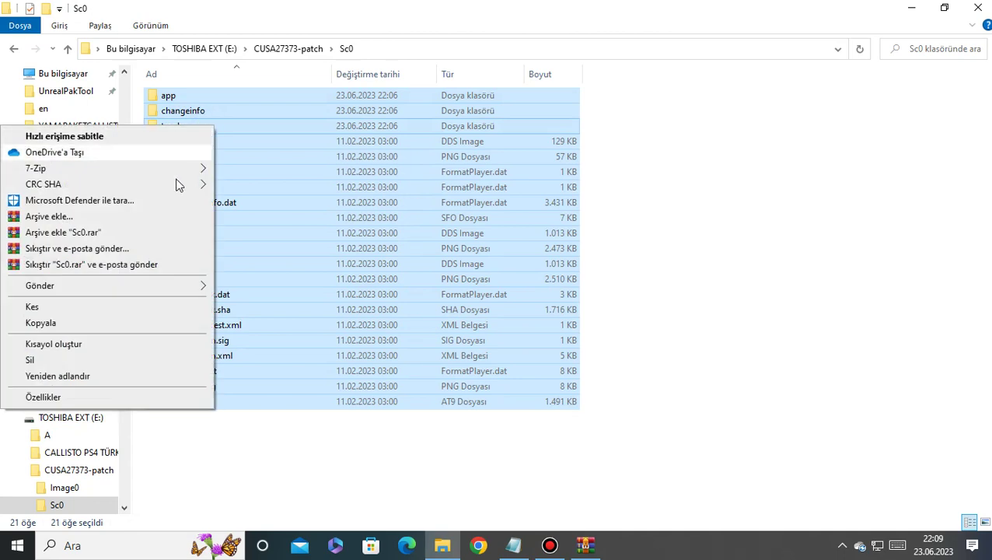
left_click(163, 309)
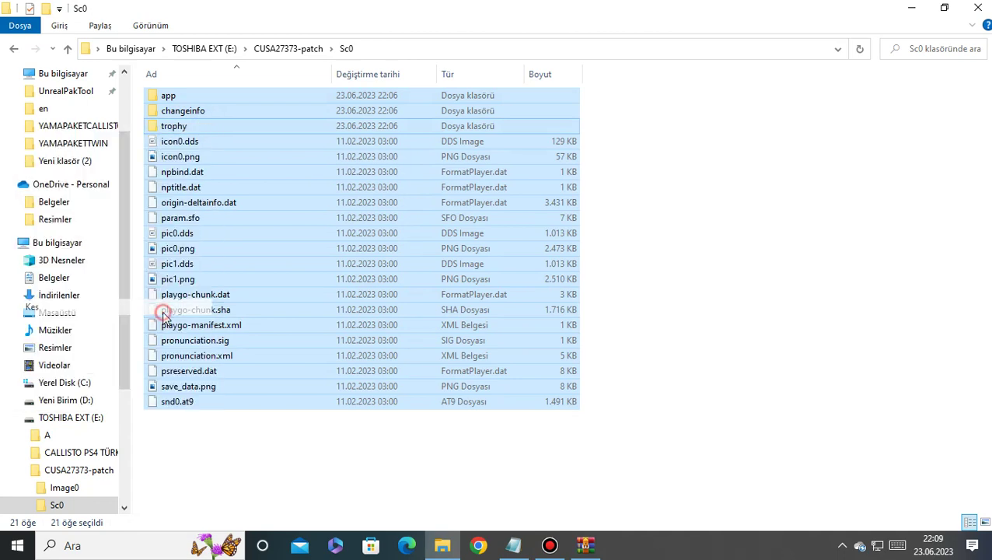
Paste the cut Sc0 contents into the sce_sys folder inside Image0, checking the target name in the notes
left_click(13, 48)
double_click(181, 98)
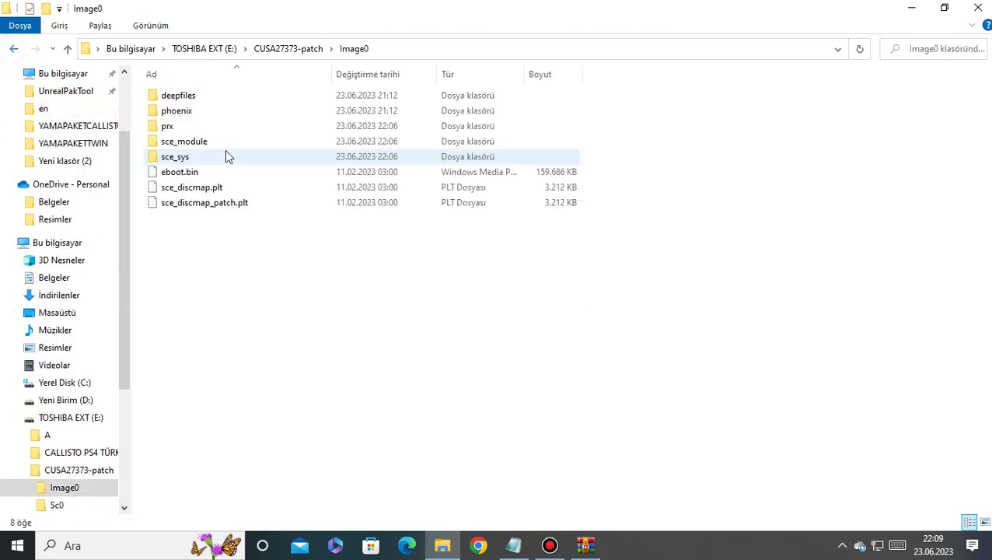
left_click(513, 545)
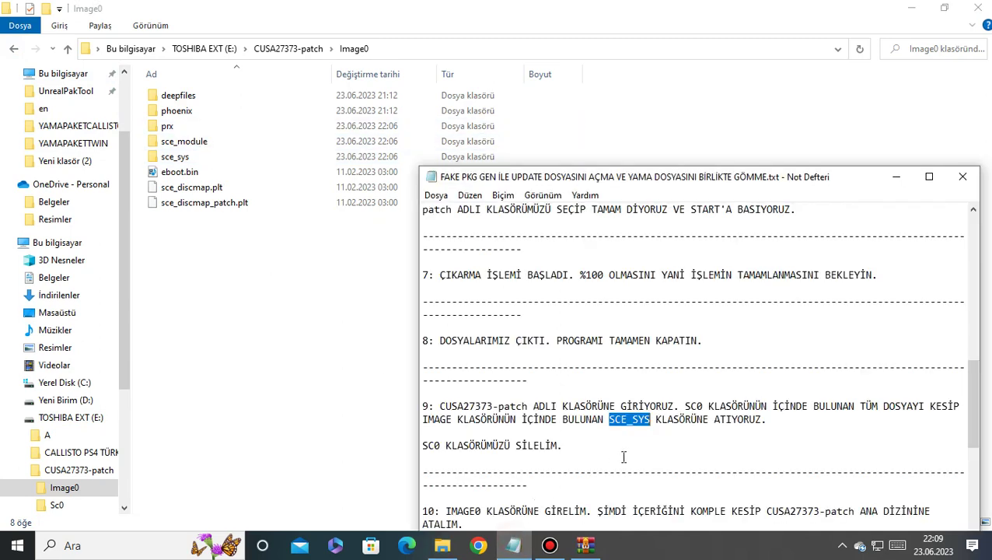
double_click(174, 157)
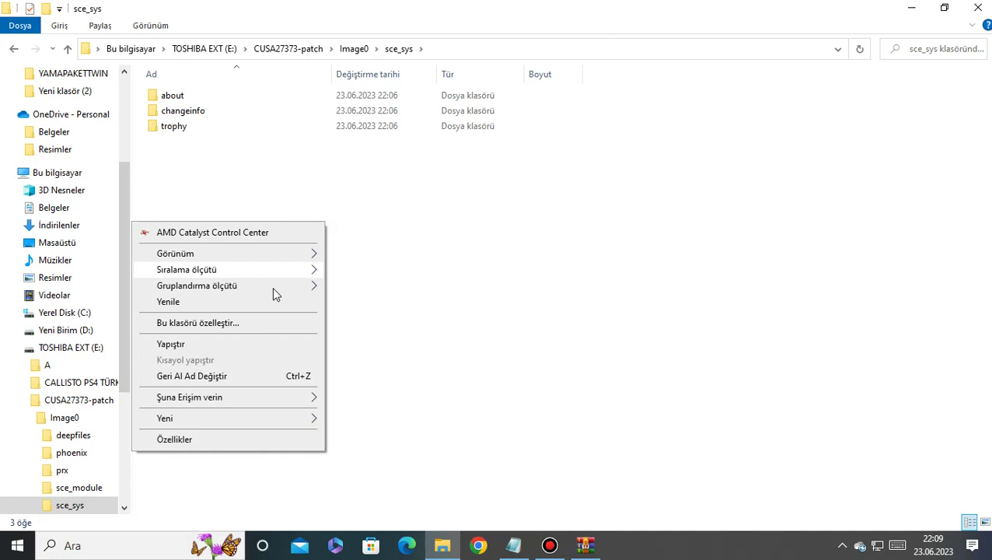
left_click(252, 343)
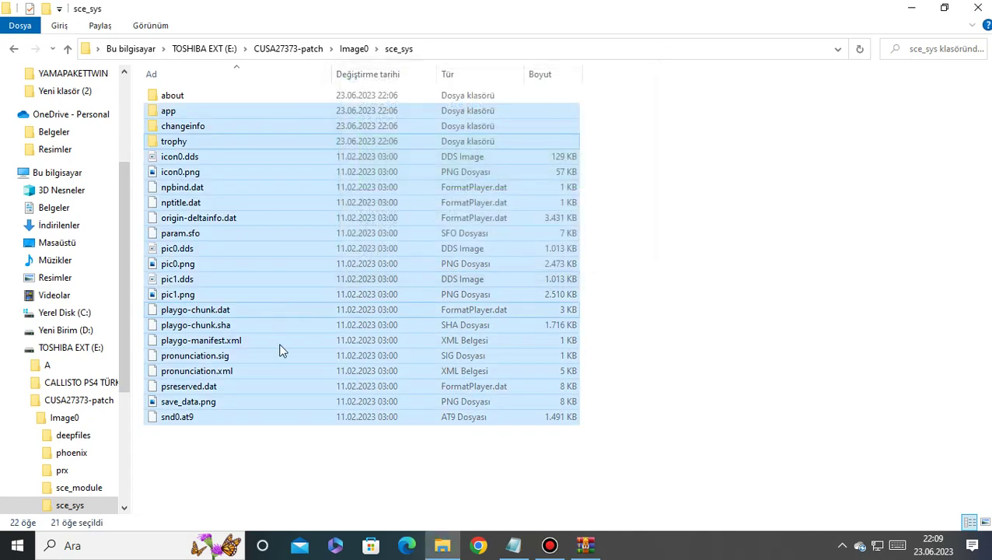
left_click(284, 446)
Read the end of step 9, check that Sc0 in CUSA27373-patch has been emptied, and delete that folder
left_click(13, 50)
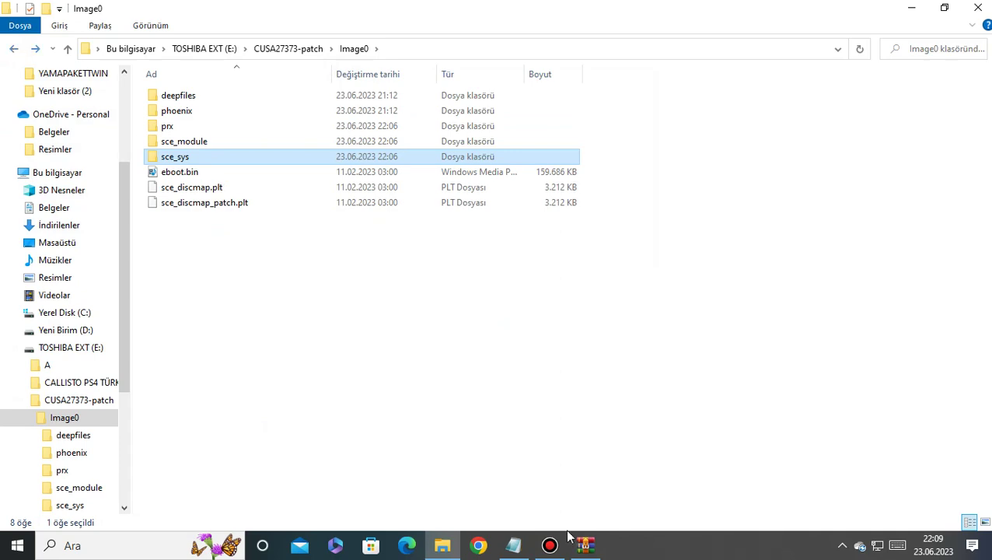
left_click(513, 545)
scroll(509, 392, "down", 3)
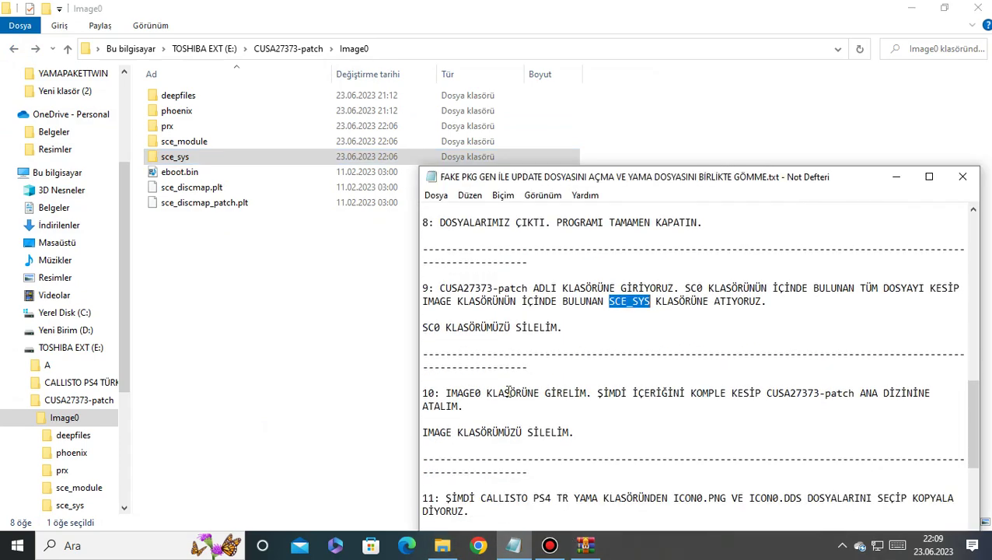
left_click_drag(424, 327, 570, 328)
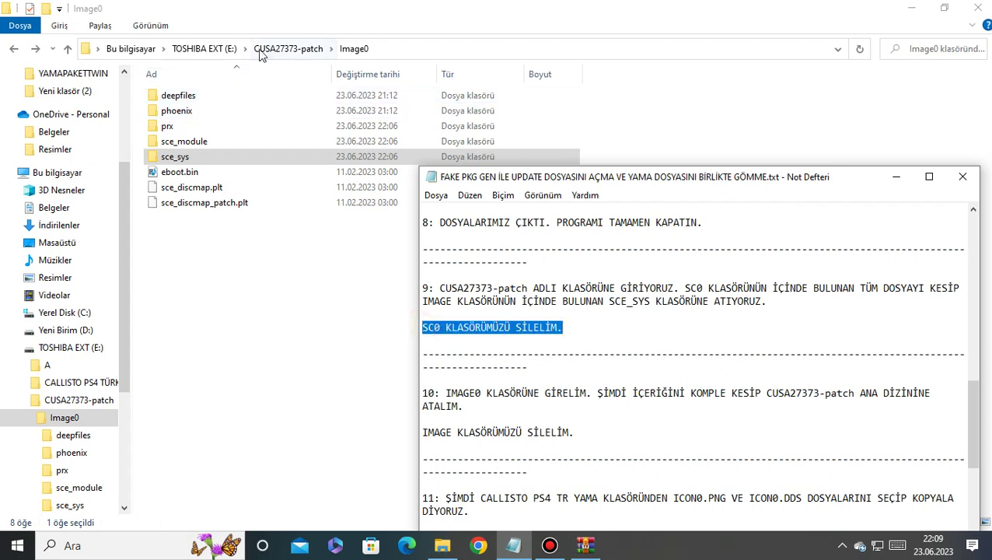
left_click(13, 49)
left_click(13, 49)
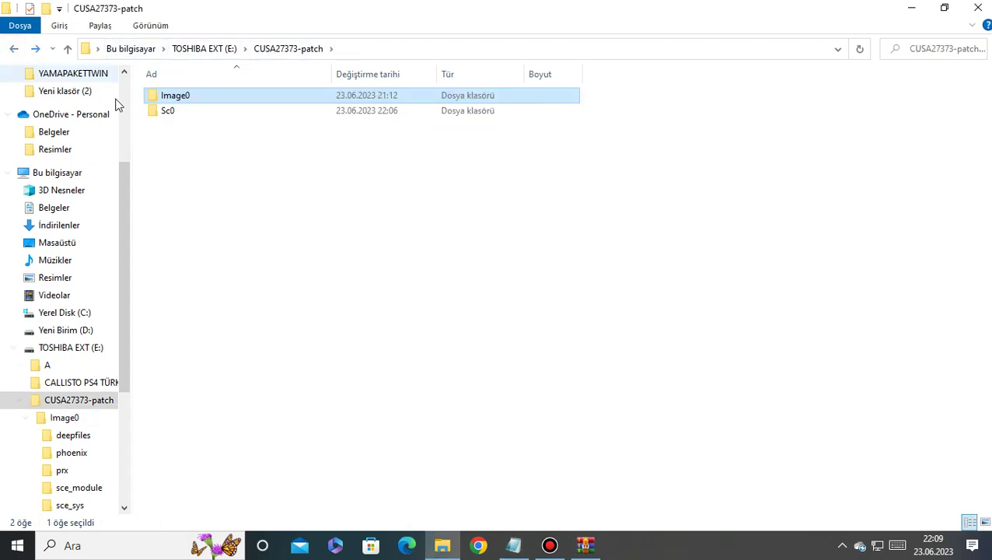
left_click(169, 113)
double_click(168, 113)
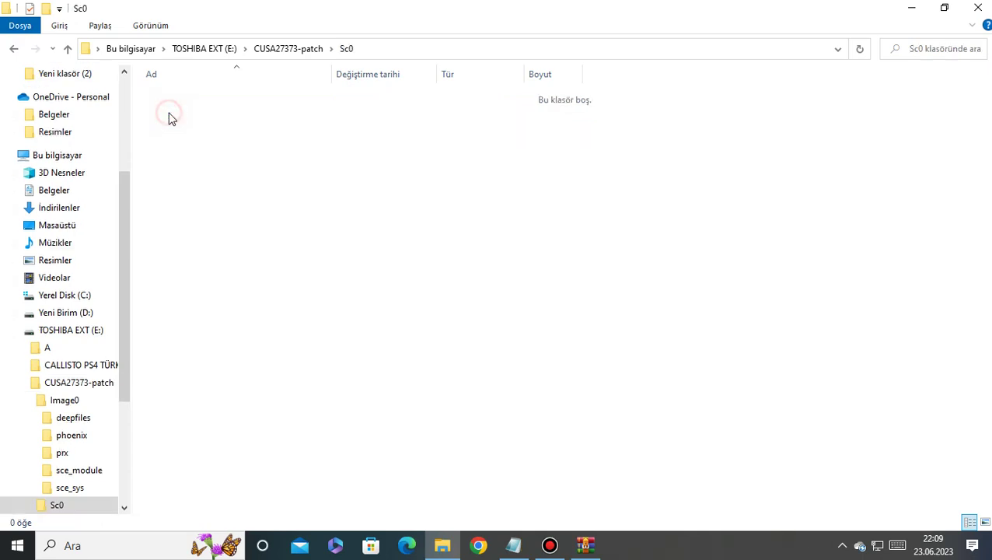
left_click(13, 49)
right_click(172, 114)
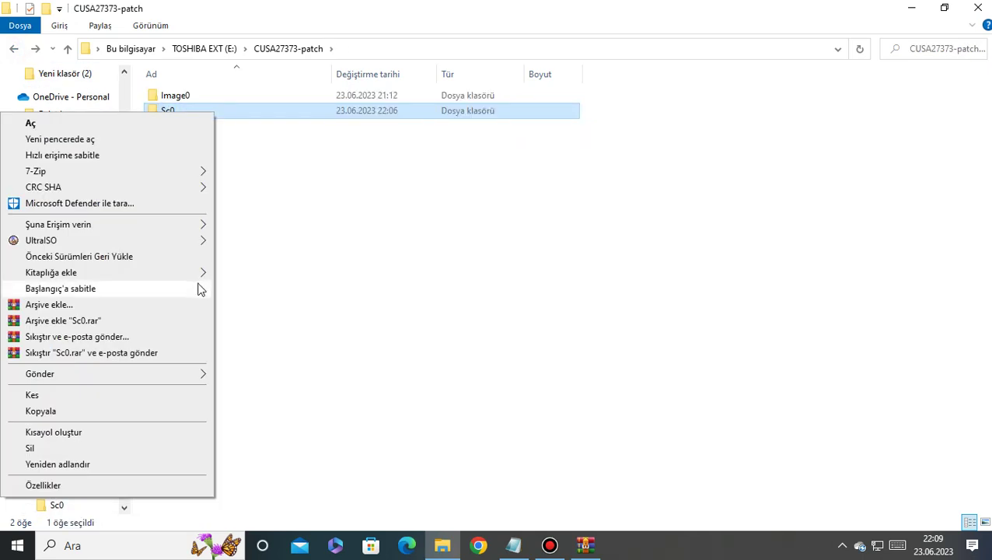
left_click(144, 448)
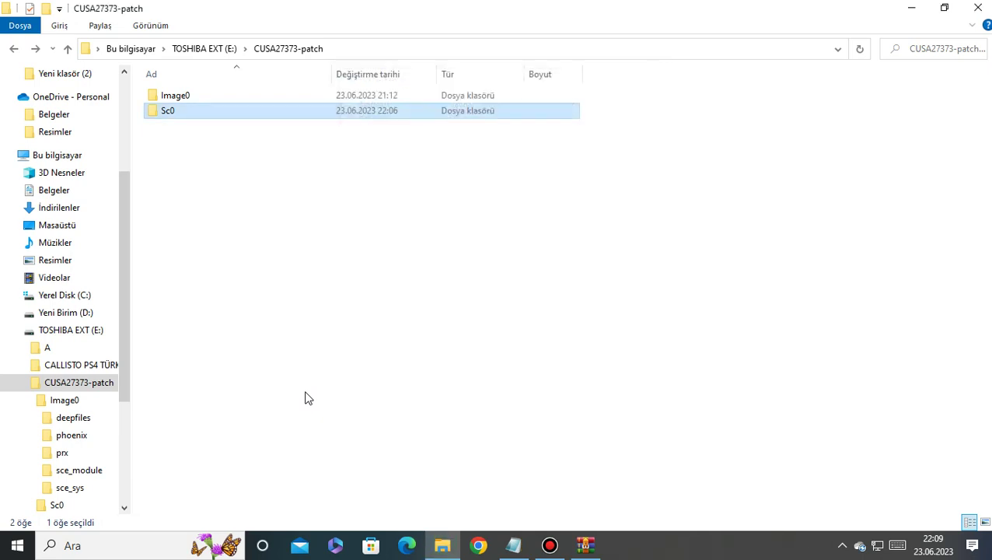
Read the start of step 10 in the notes, open the Image0 folder, and return to the notes
left_click(513, 545)
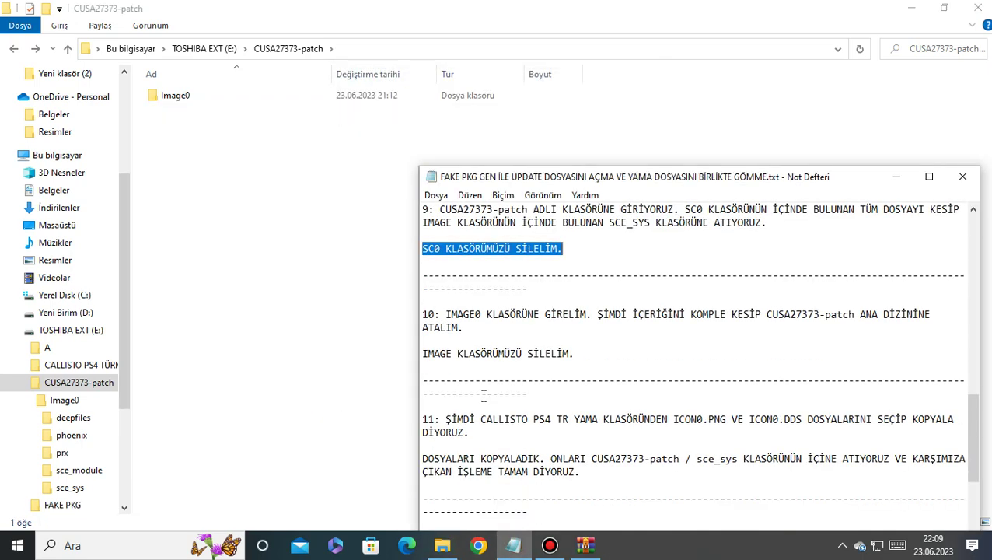
left_click_drag(447, 317, 590, 321)
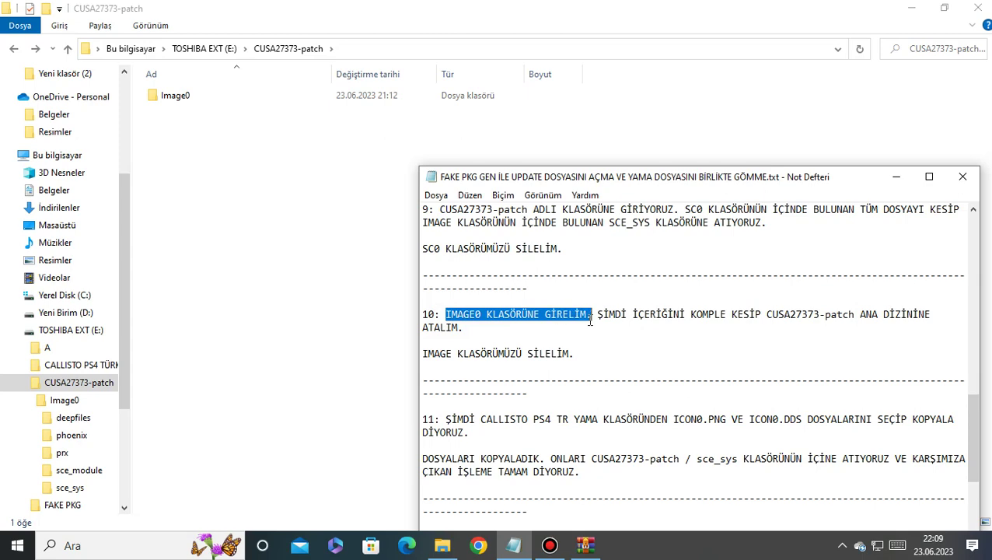
double_click(200, 96)
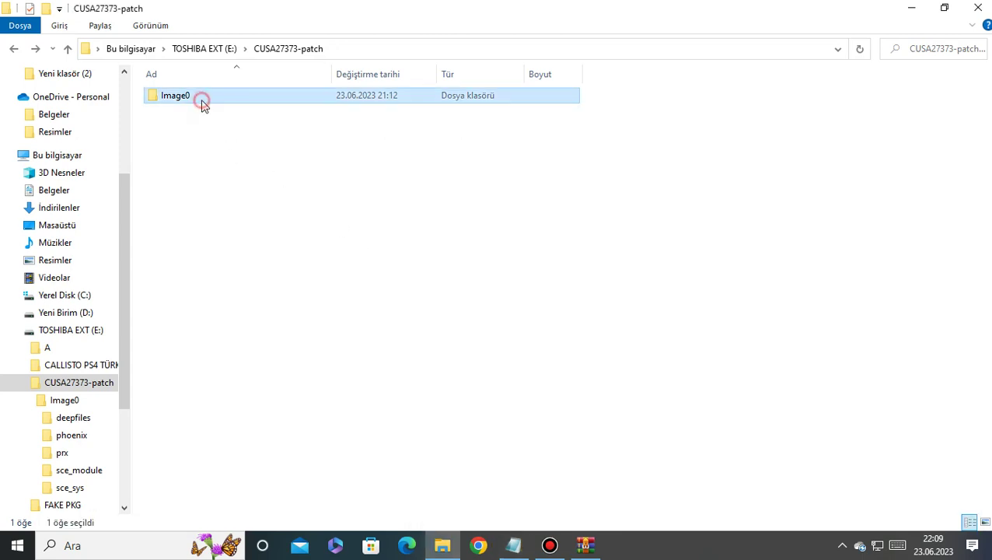
left_click(514, 545)
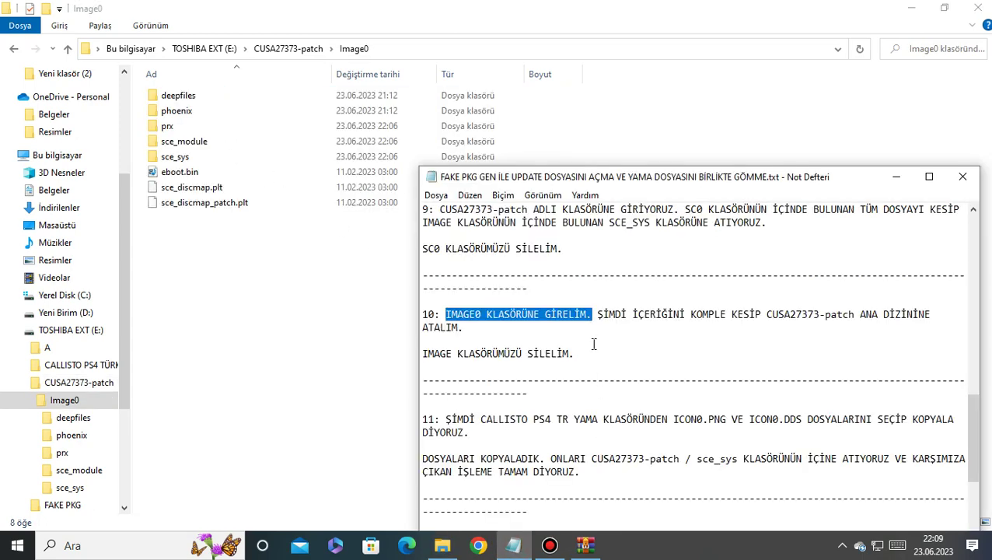
Read the cut instruction in step 10 of the notes and cut all files and folders in Image0
left_click_drag(599, 318, 761, 314)
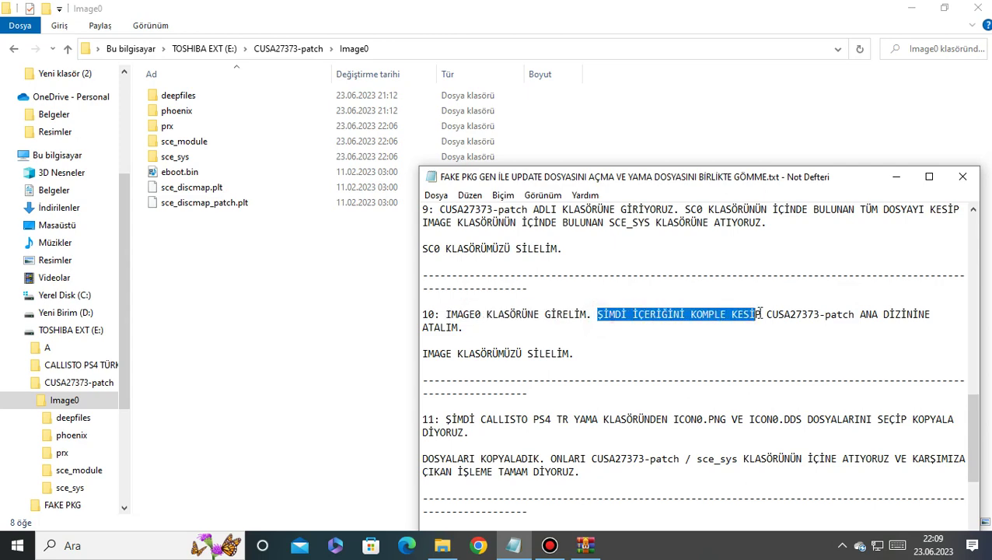
left_click_drag(248, 266, 173, 93)
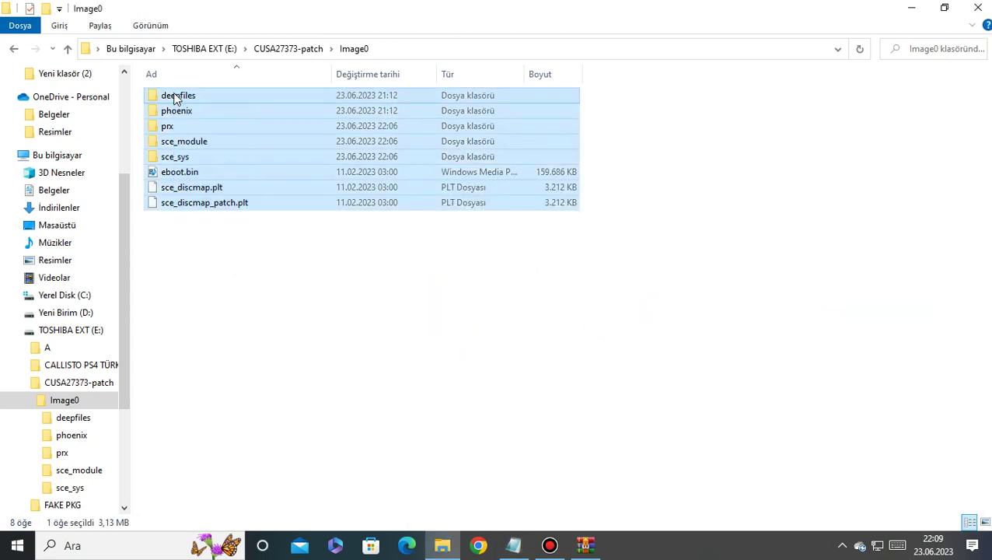
right_click(172, 93)
left_click(195, 322)
Check the target in step 10 of the notes and paste the cut Image0 contents into the CUSA27373-patch main directory
left_click(514, 545)
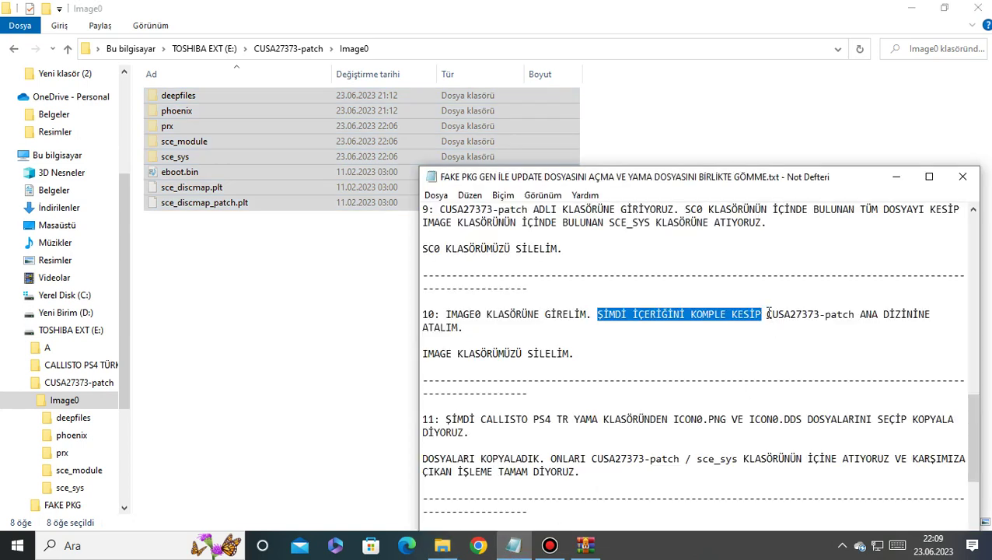
left_click_drag(767, 314, 857, 314)
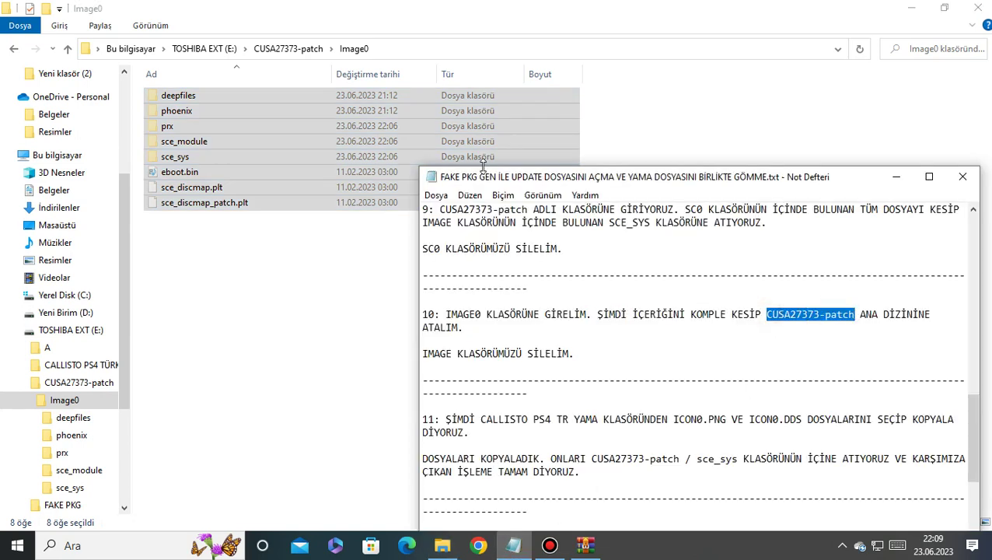
left_click(13, 49)
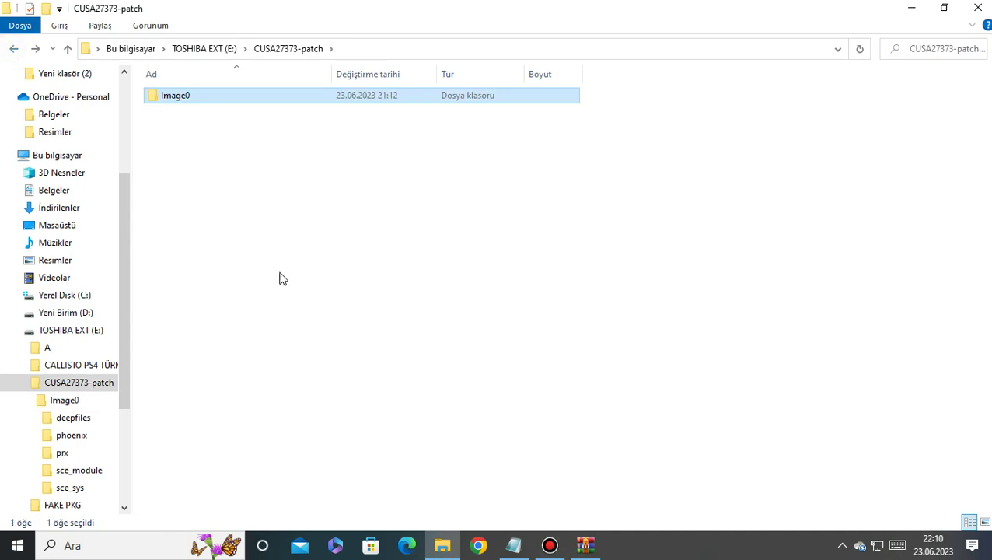
left_click(514, 545)
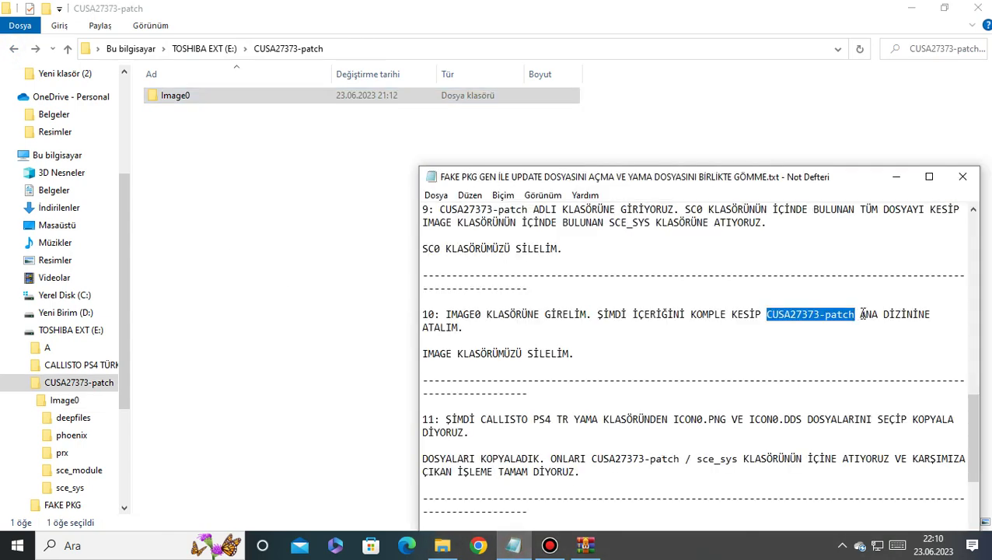
left_click_drag(865, 314, 871, 332)
right_click(240, 208)
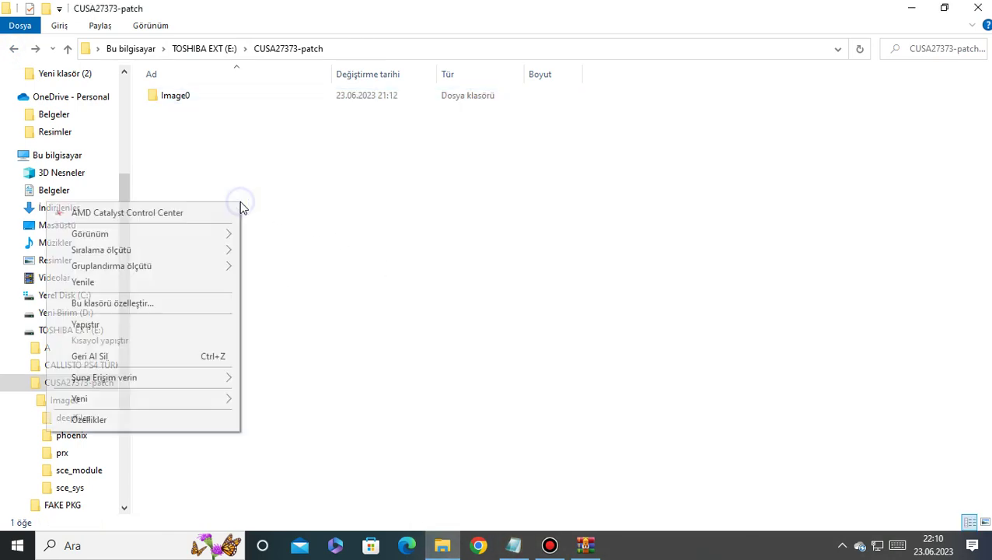
left_click(190, 324)
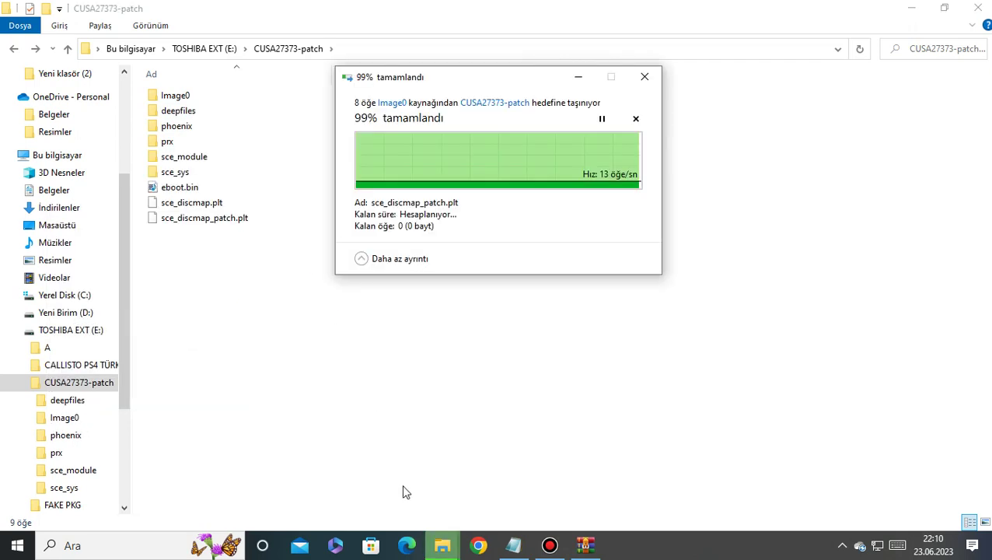
Read the end of step 10, check that Image0 in CUSA27373-patch has been emptied, and delete that folder
mouse_move(511, 549)
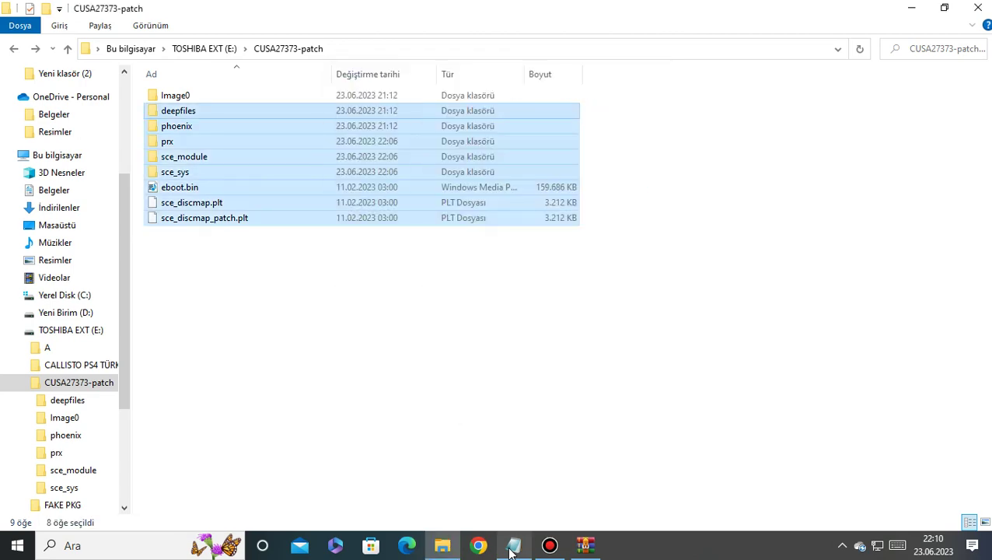
left_click(512, 549)
left_click_drag(420, 353, 577, 358)
left_click(307, 304)
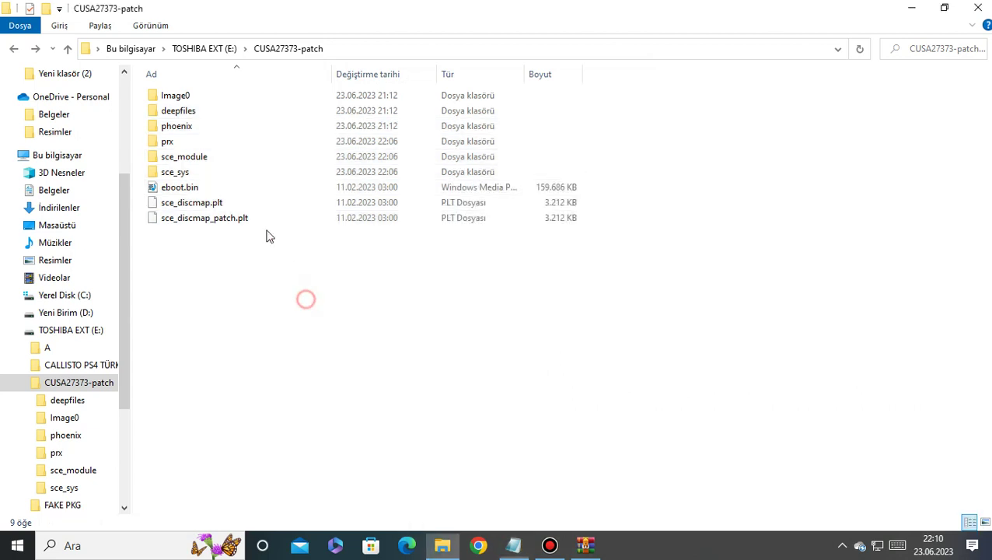
double_click(181, 95)
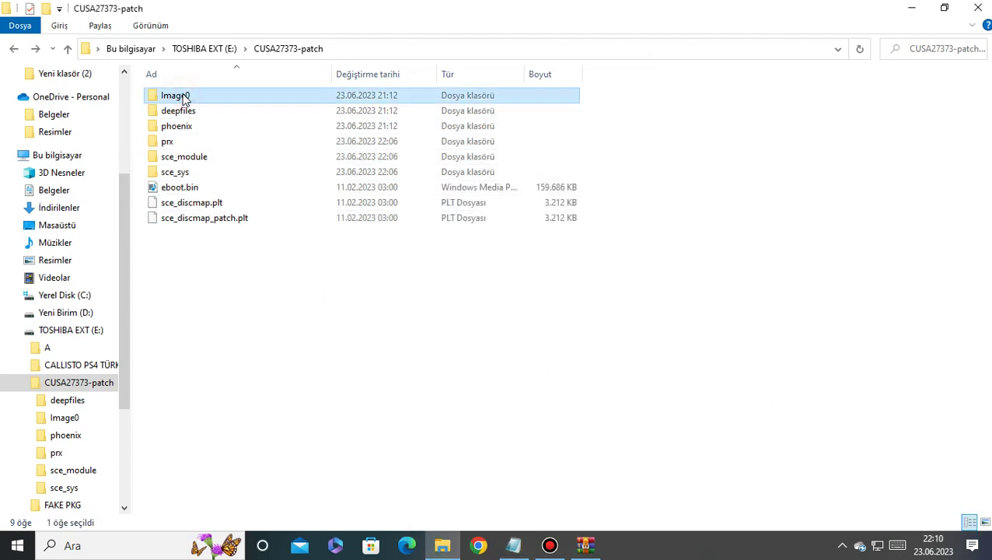
left_click(14, 49)
left_click(182, 96)
left_click(184, 110)
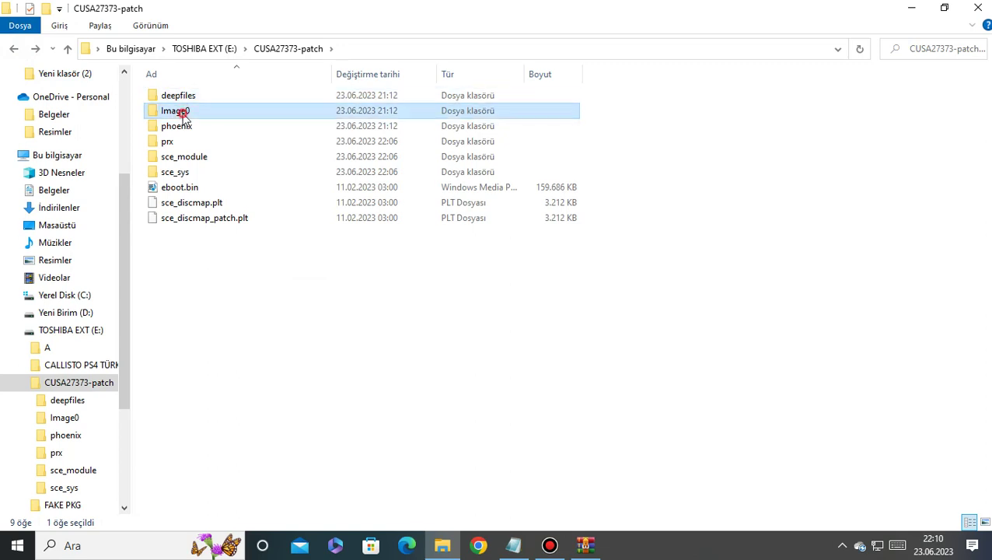
right_click(190, 114)
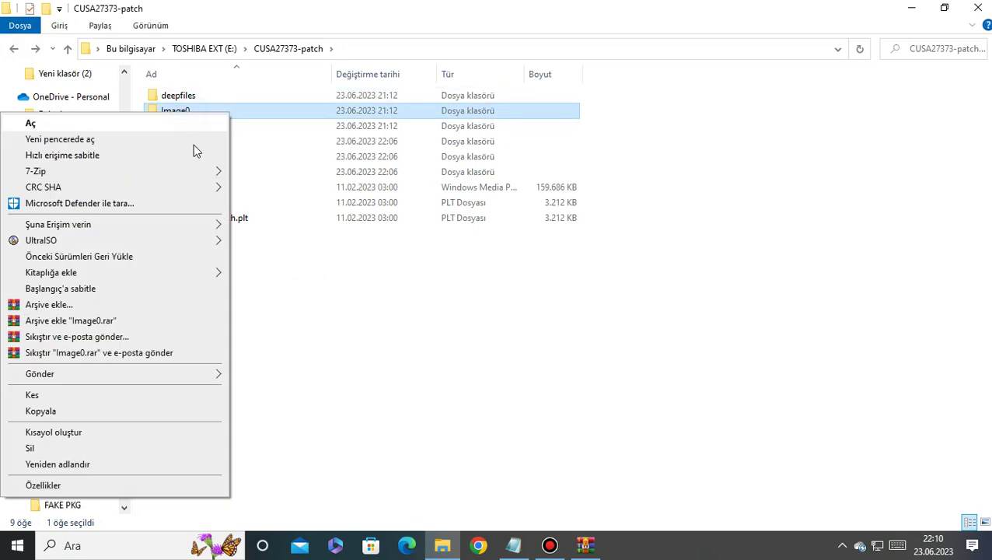
left_click(178, 445)
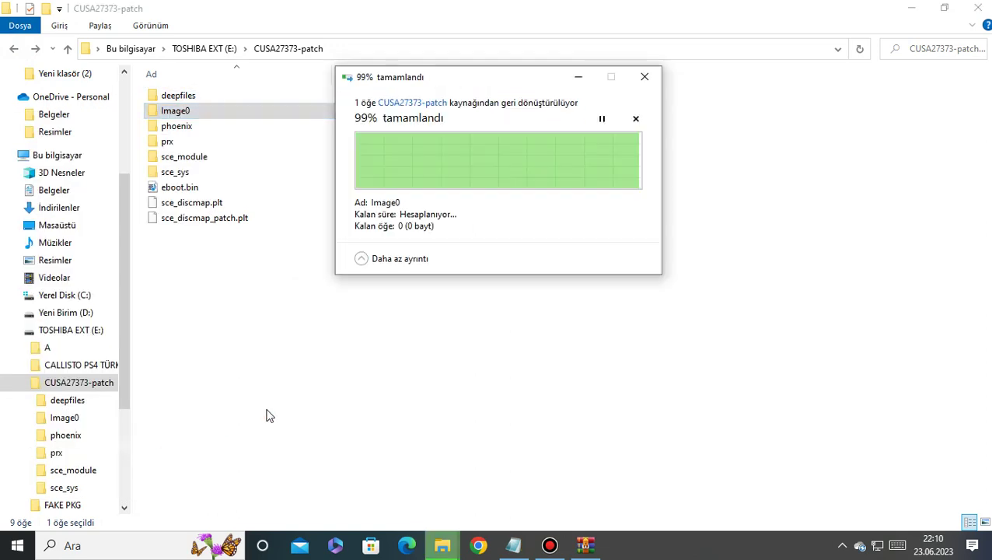
Read the start of step 11 in the notes and open the CALLISTO PS4 TÜRKÇE YAMA folder on TOSHIBA EXT (E:)
left_click(14, 49)
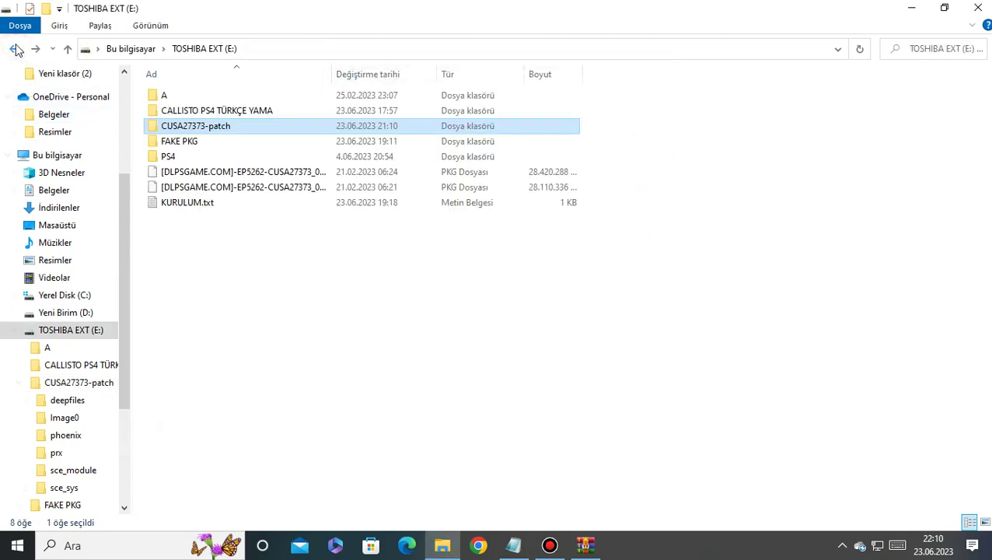
left_click(512, 544)
scroll(520, 412, "down", 1)
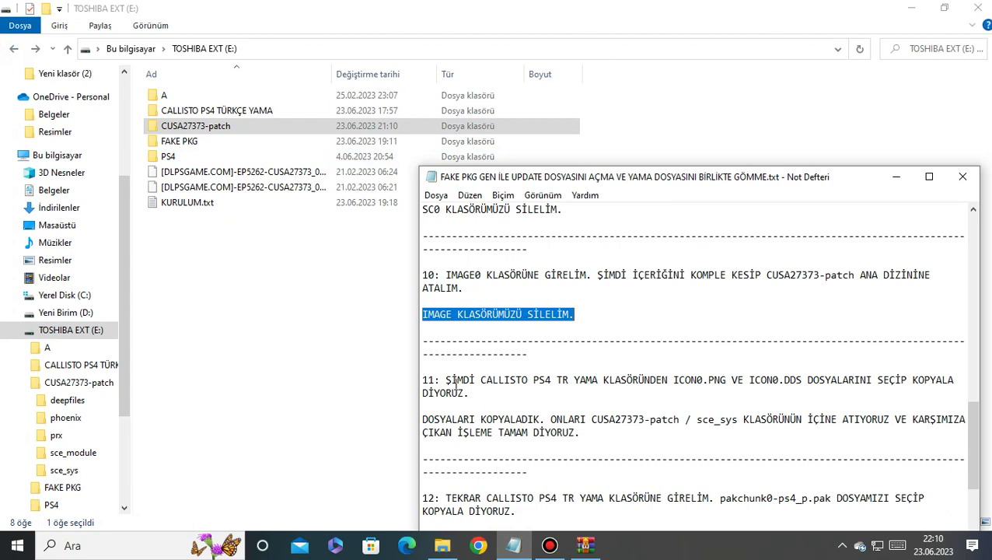
left_click_drag(447, 380, 600, 379)
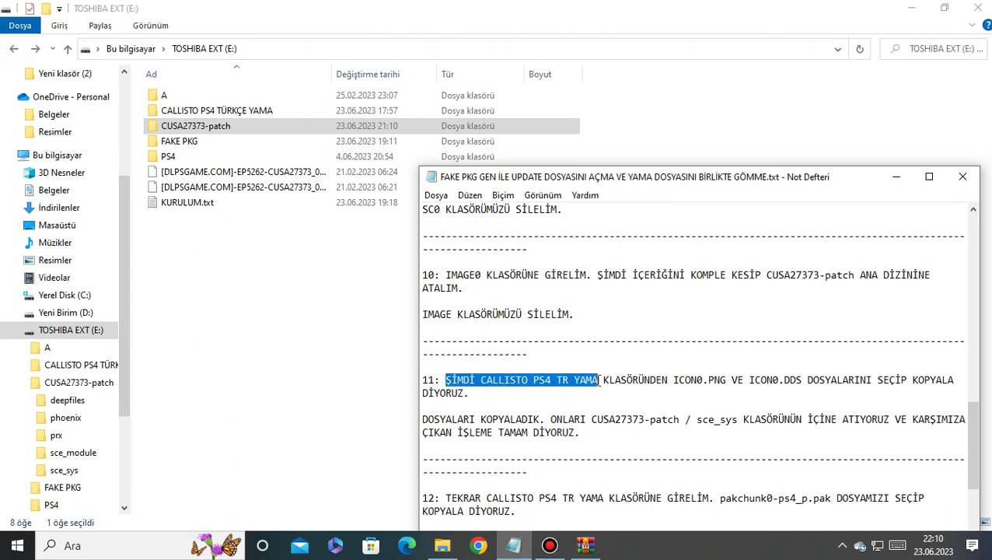
double_click(215, 110)
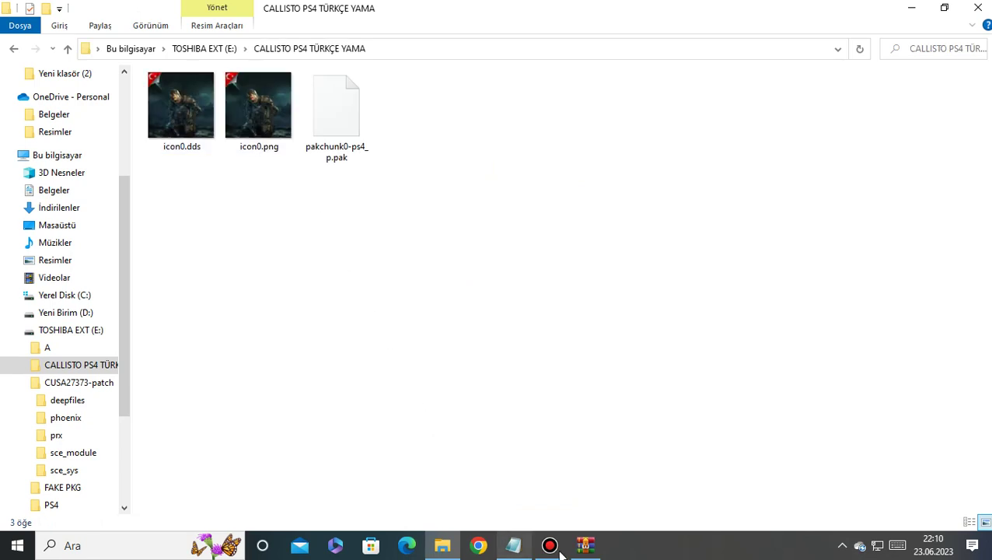
Check the file names in step 11 of the notes and copy icon0.dds and icon0.png
left_click(513, 545)
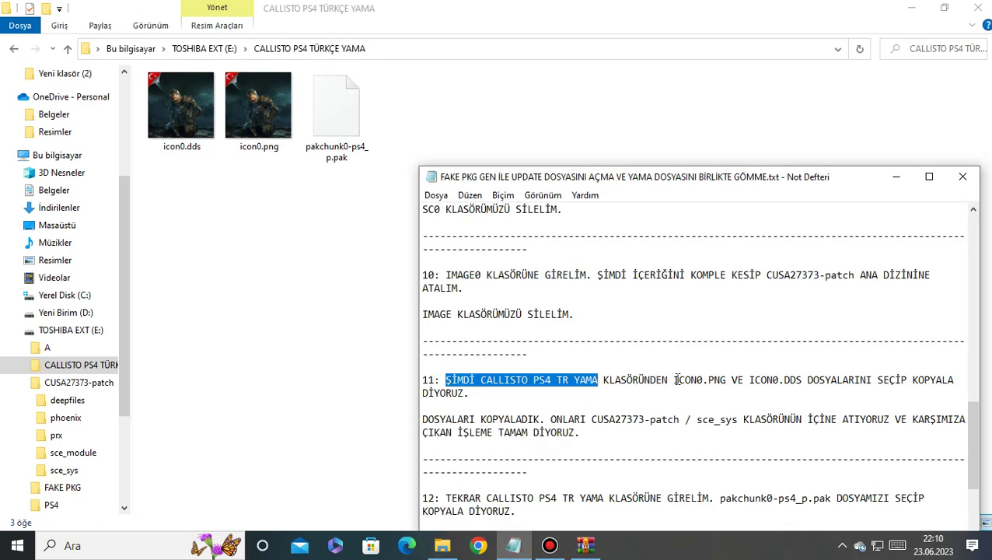
left_click_drag(674, 380, 797, 380)
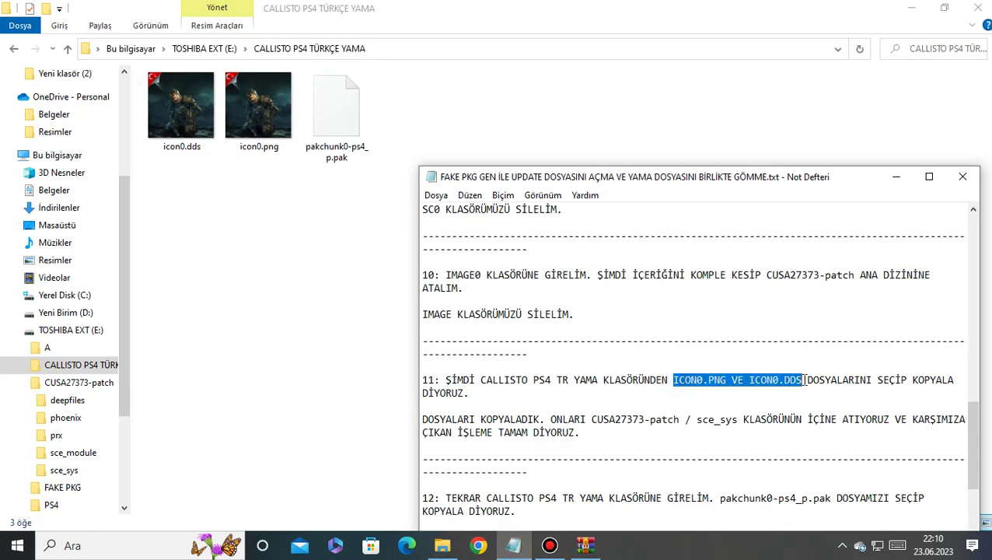
left_click(315, 204)
left_click_drag(261, 196, 199, 110)
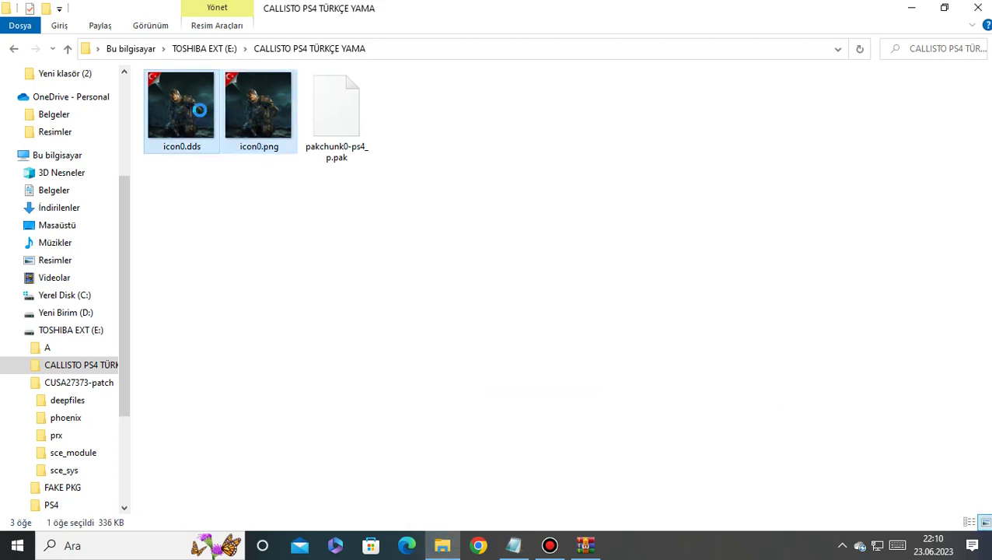
right_click(199, 109)
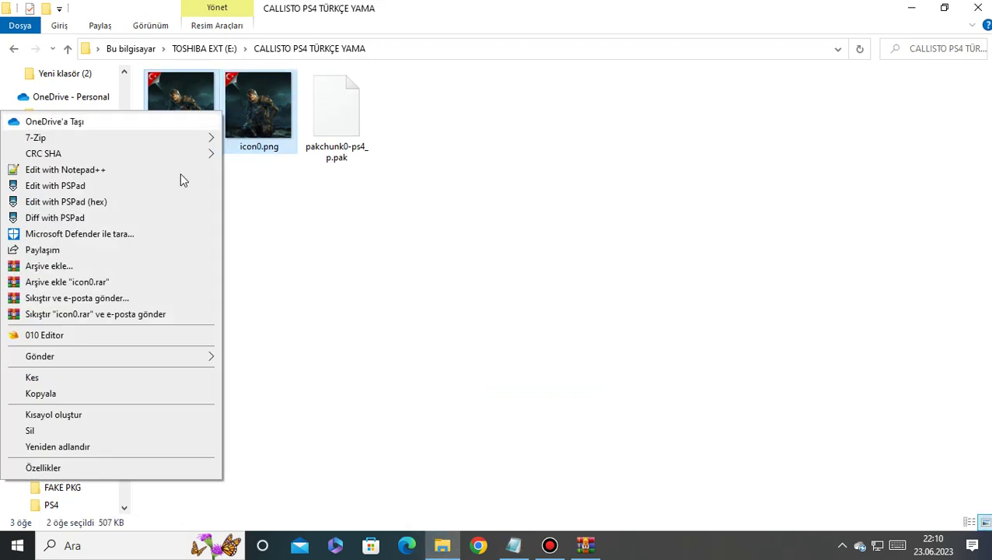
left_click(164, 391)
Read the paste destination in step 11 of the notes and open the CUSA27373-patch folder
left_click(513, 546)
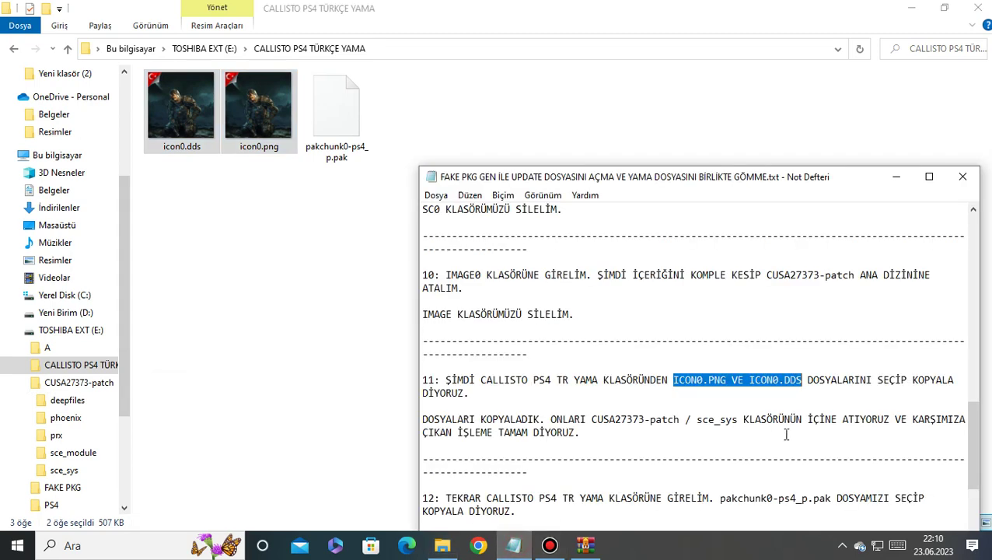
left_click_drag(809, 376, 842, 398)
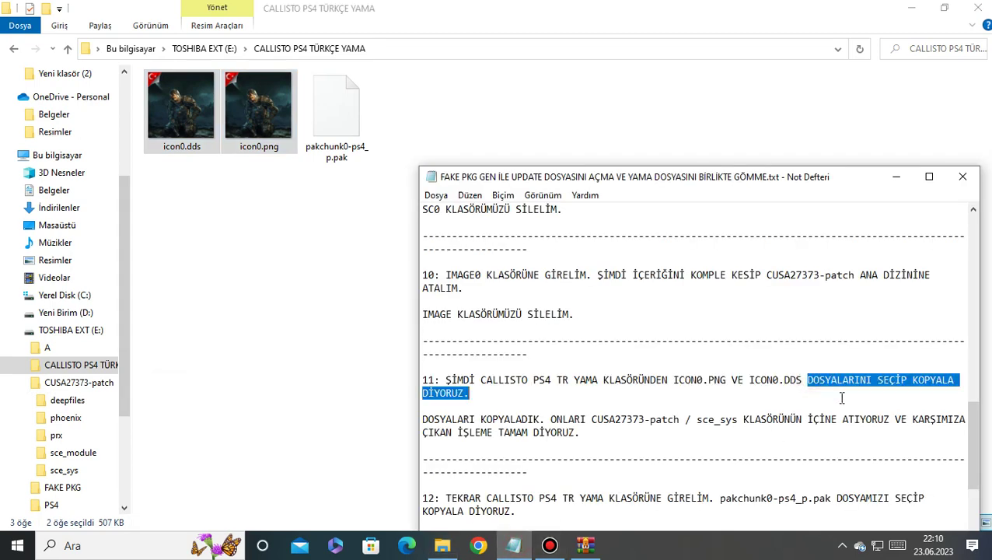
left_click(493, 423)
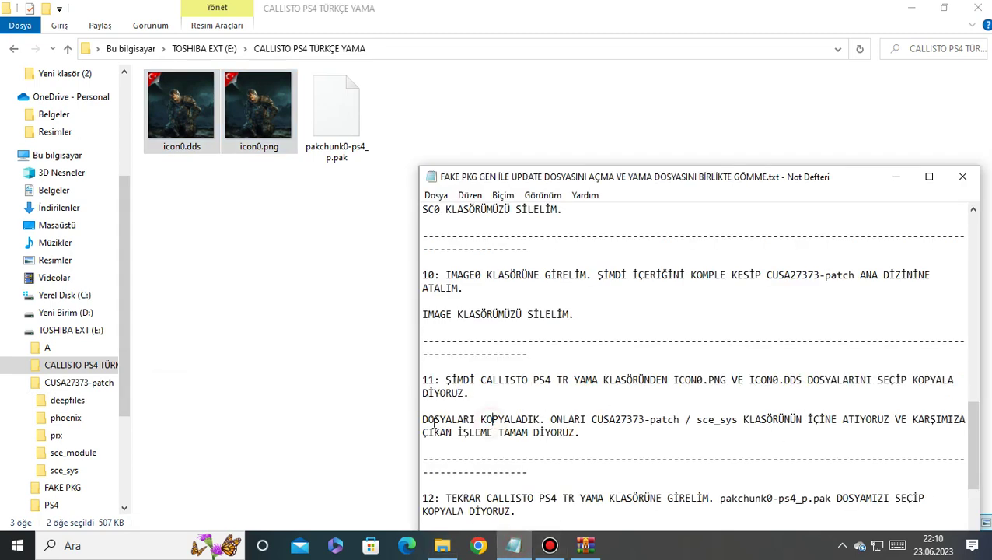
left_click_drag(423, 423, 524, 420)
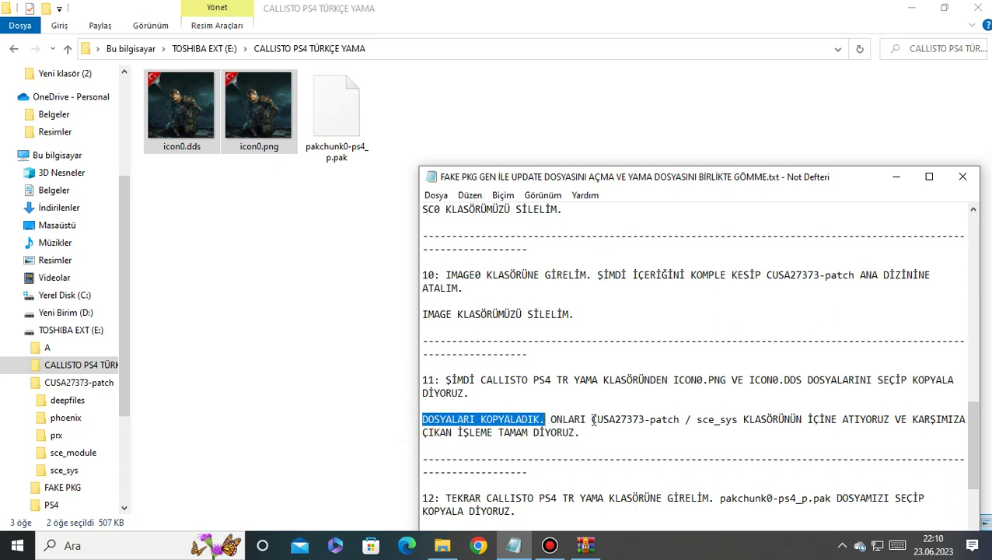
left_click_drag(593, 421, 680, 421)
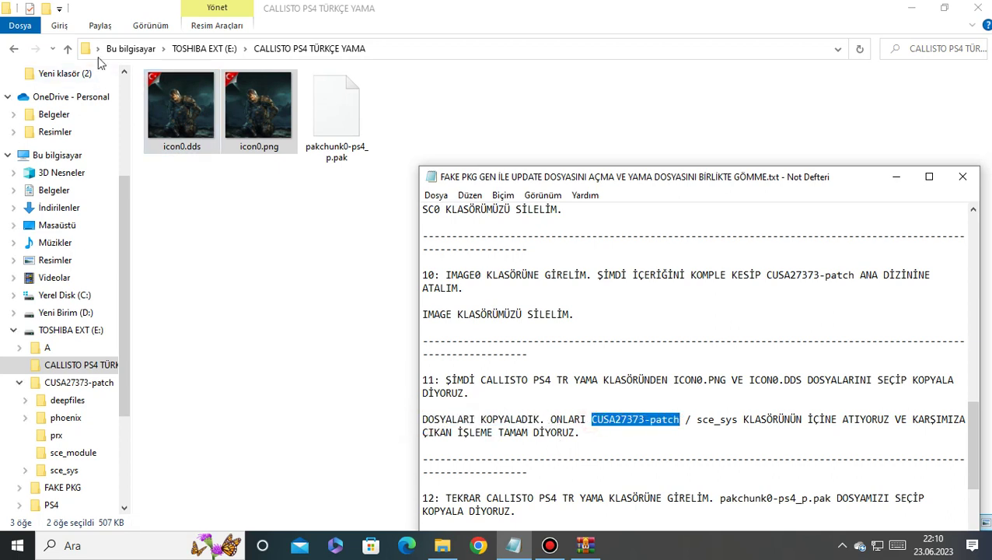
left_click(14, 49)
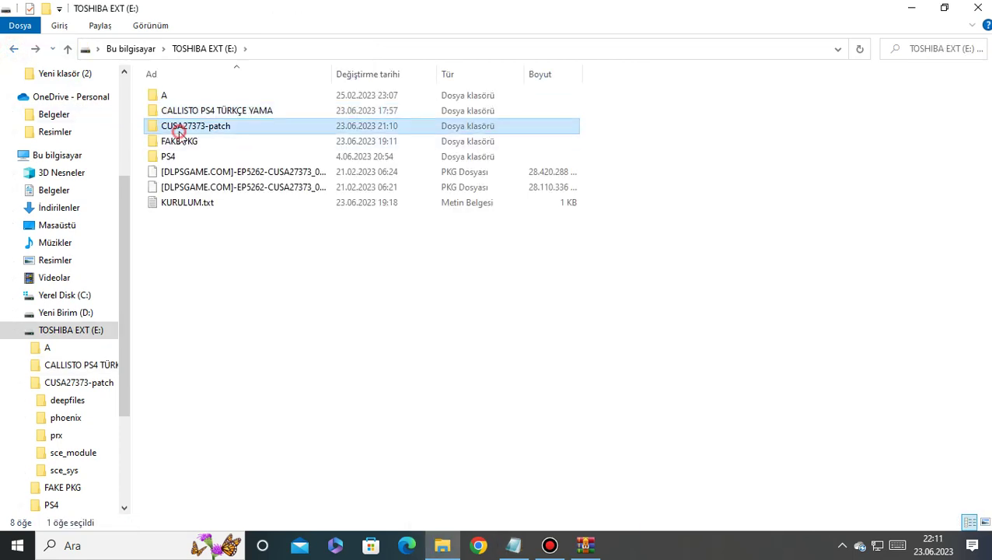
double_click(178, 127)
Paste the copied icon files into the sce_sys folder named in the notes, replacing the existing icon0.dds and icon0.png
left_click(513, 545)
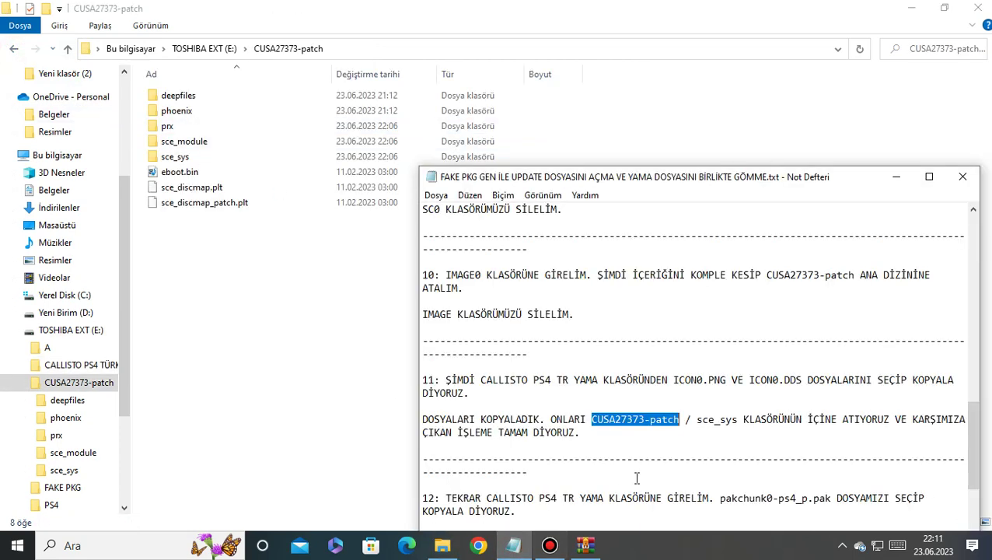
left_click_drag(697, 420, 738, 420)
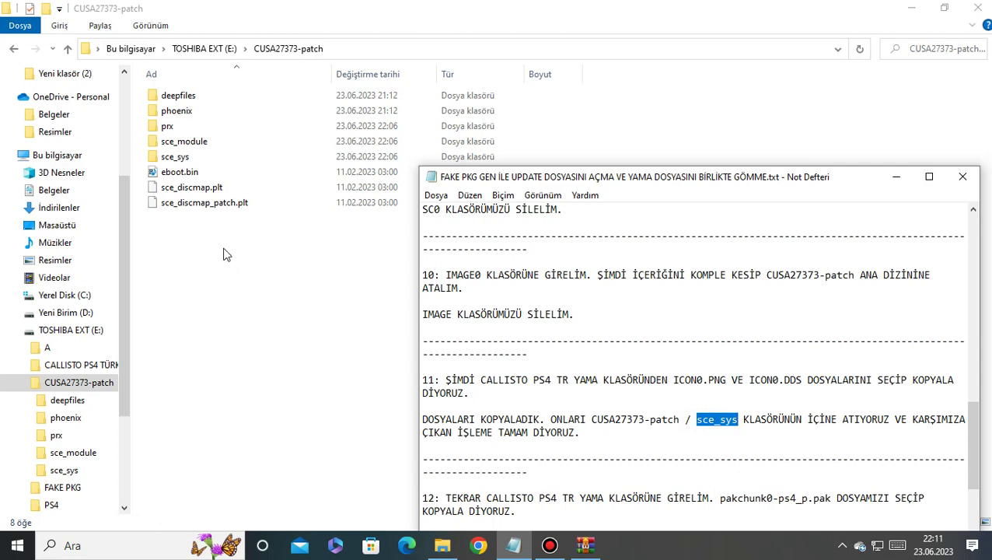
double_click(194, 159)
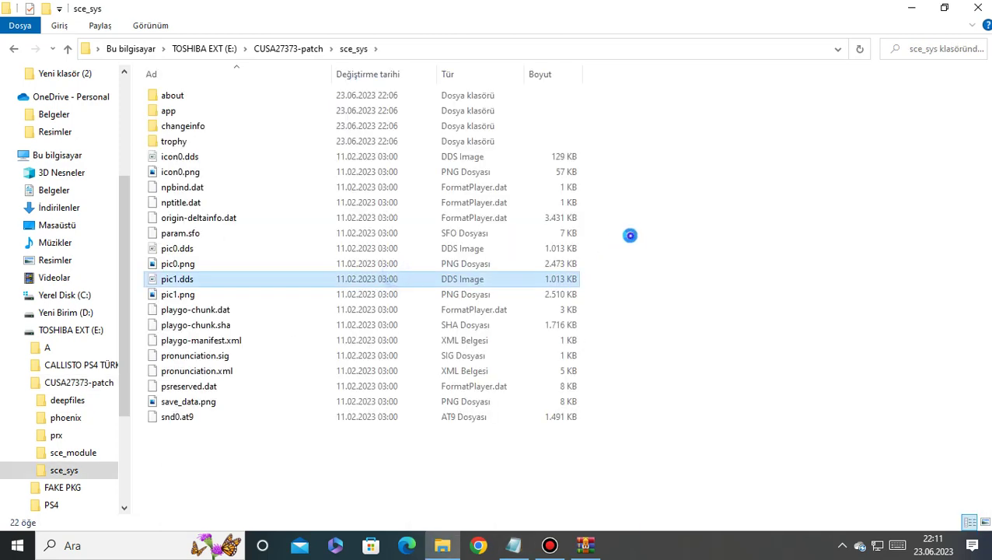
right_click(630, 235)
left_click(572, 360)
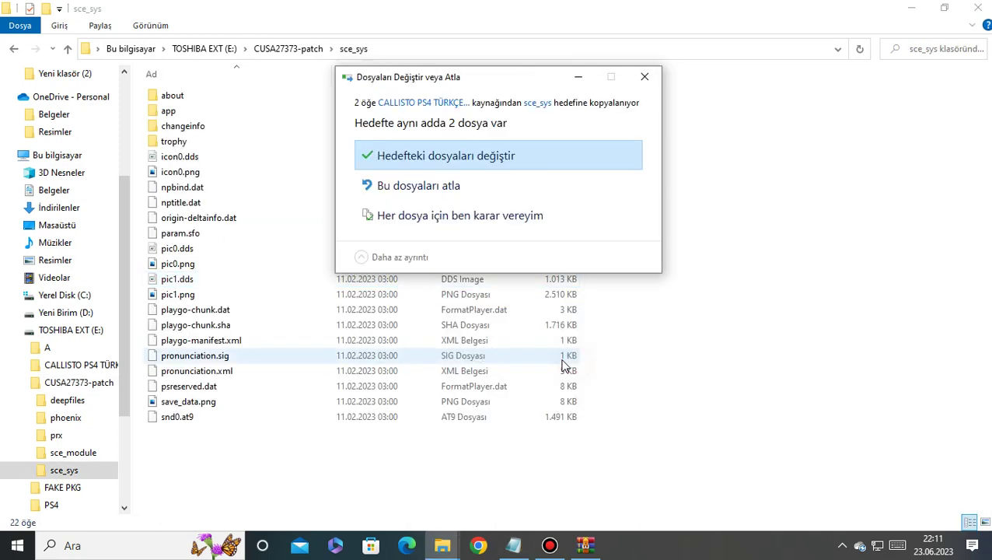
left_click(455, 163)
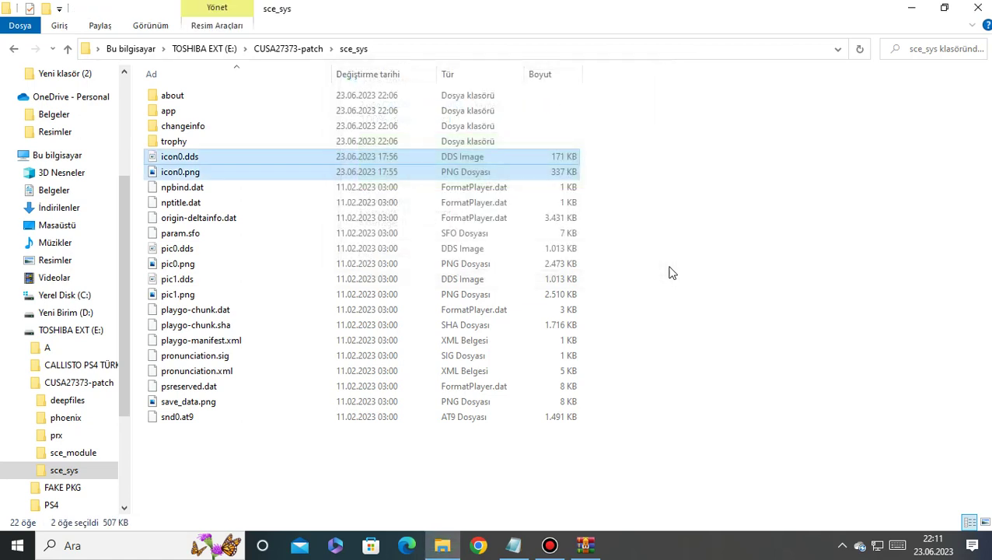
Return to the root of TOSHIBA EXT (E:) and bring up step 12 in the notes
left_click(14, 50)
left_click(14, 50)
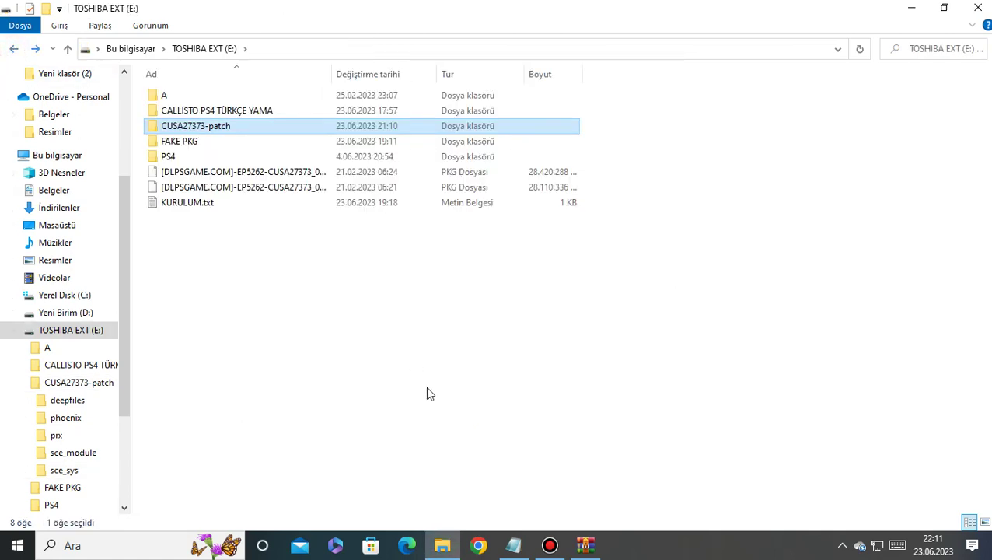
left_click(513, 545)
scroll(627, 437, "down", 3)
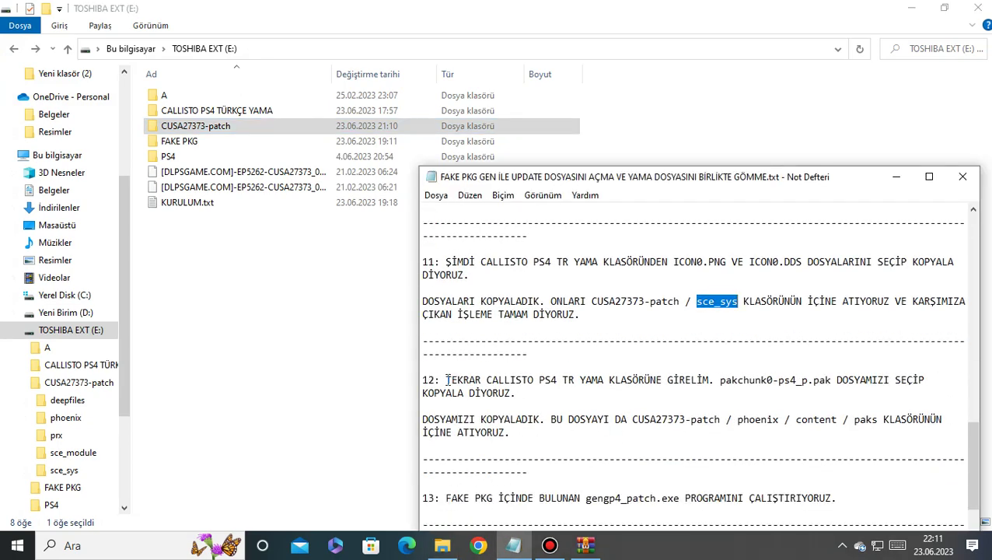
Read the start of step 12 in the notes and open the CALLISTO PS4 TÜRKÇE YAMA folder it names
left_click_drag(448, 380, 715, 384)
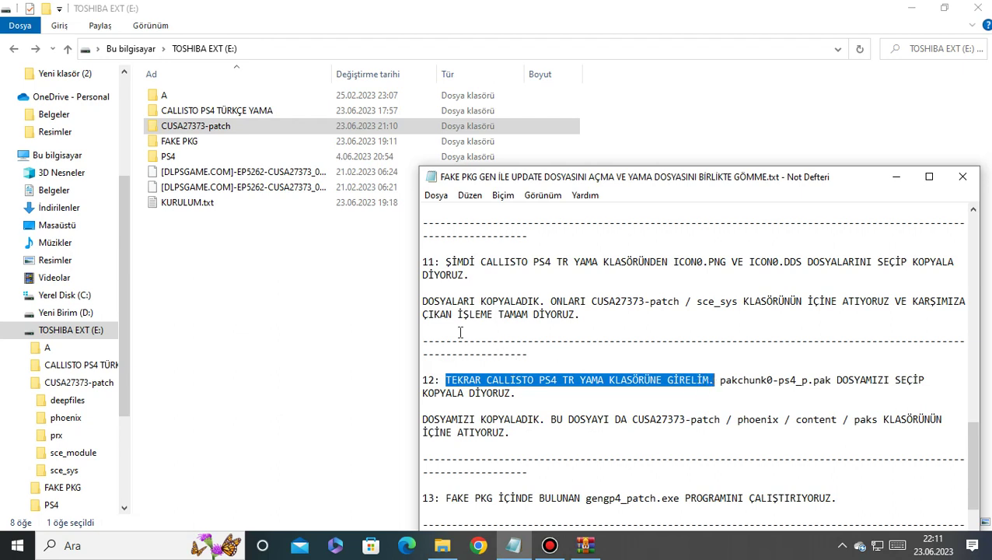
left_click(209, 113)
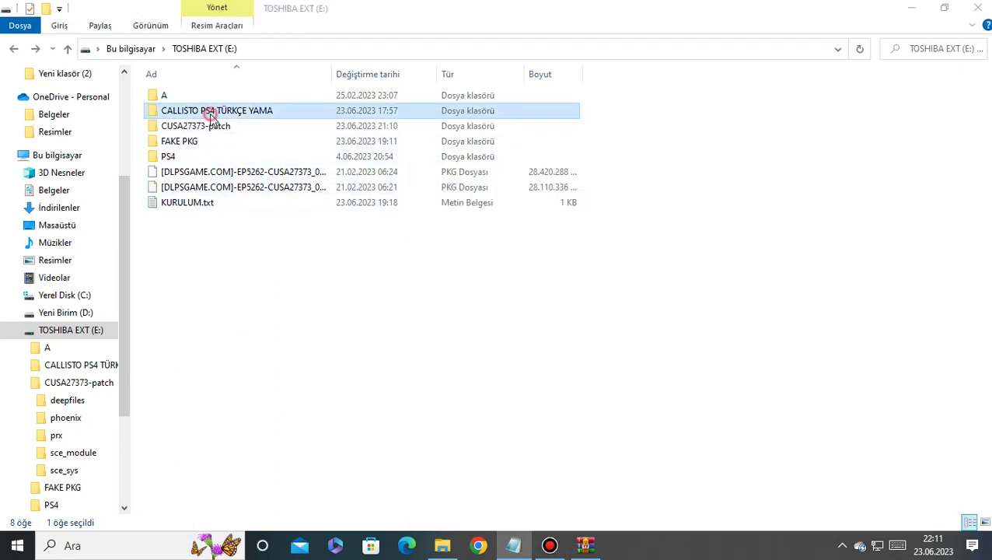
double_click(209, 114)
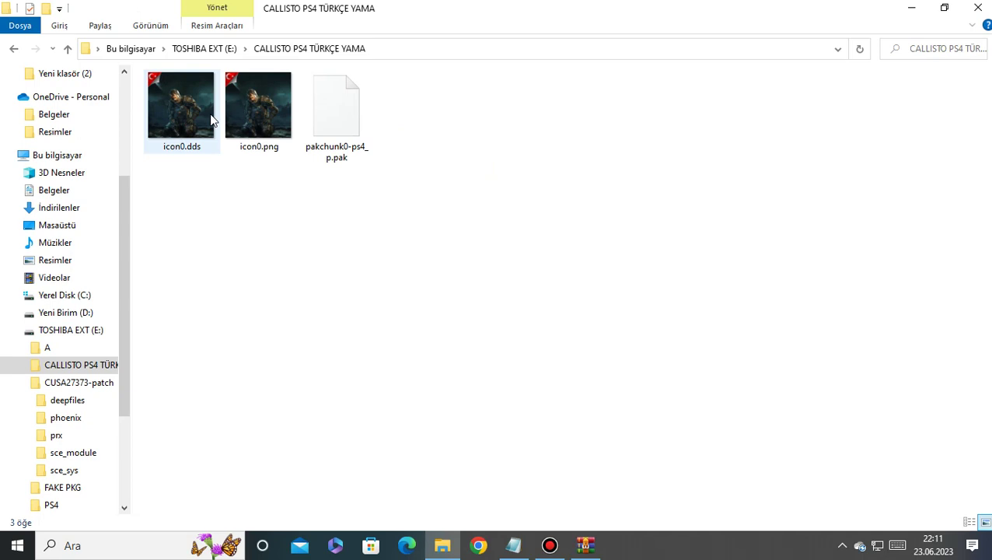
Check the file name given in step 12 of the notes and copy pakchunk0-ps4_p.pak
left_click(514, 545)
scroll(624, 388, "down", 2)
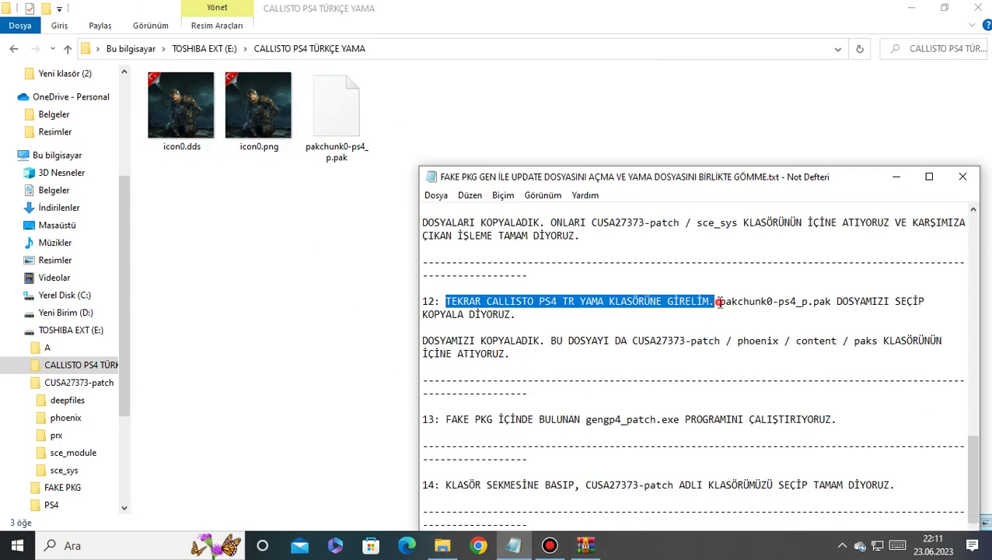
left_click_drag(719, 302, 826, 303)
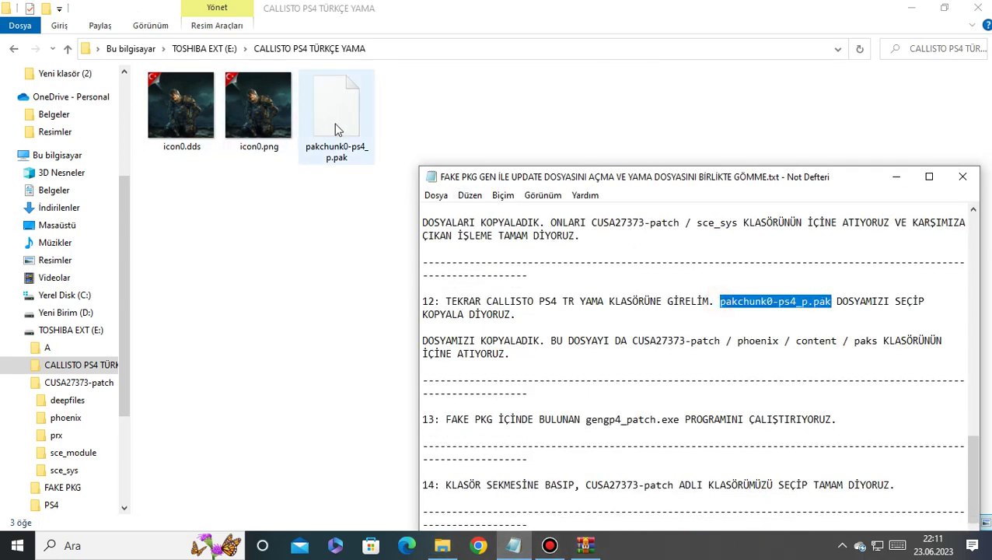
left_click_drag(837, 301, 824, 314)
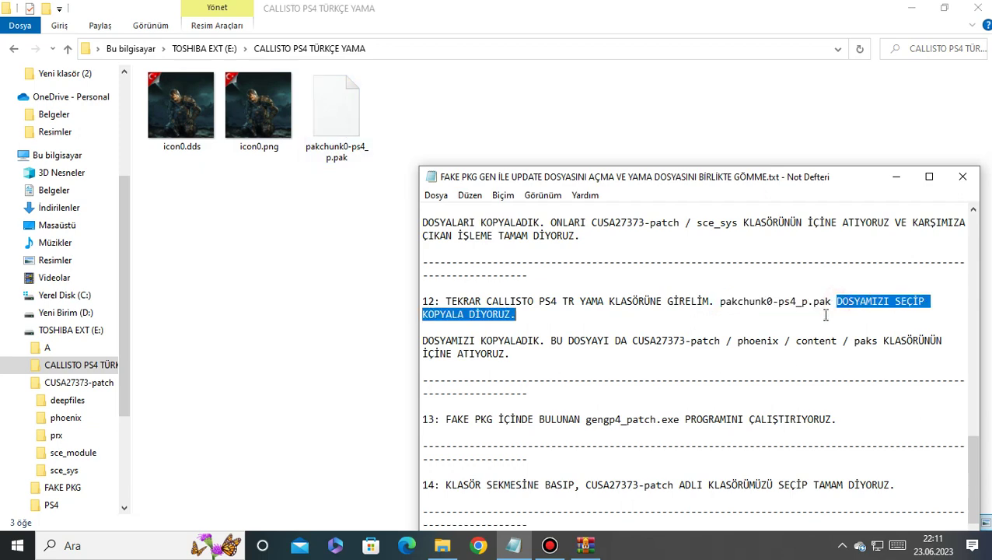
left_click(325, 111)
right_click(325, 113)
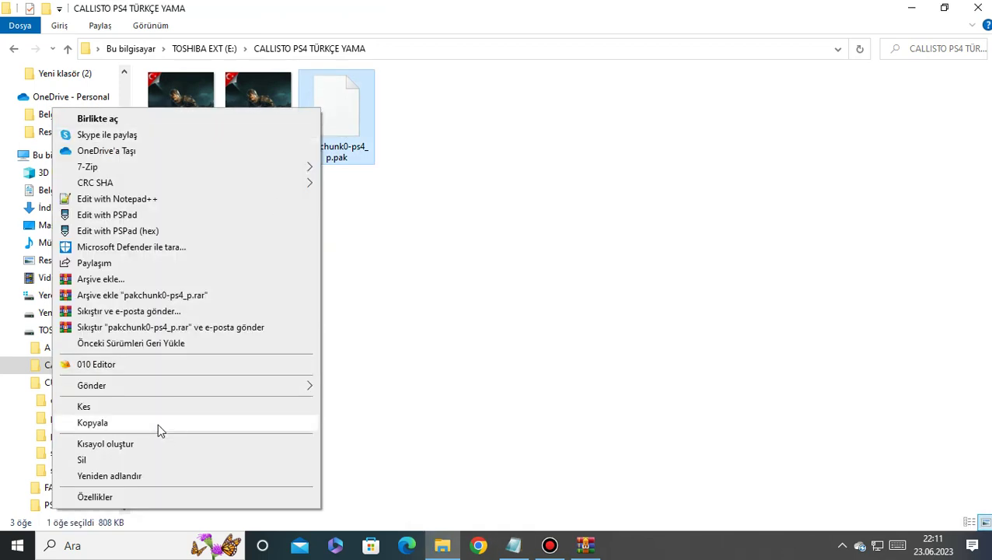
left_click(157, 423)
Return to the root of TOSHIBA EXT (E:) and open the CUSA27373-patch folder named as the destination in step 12
left_click(10, 50)
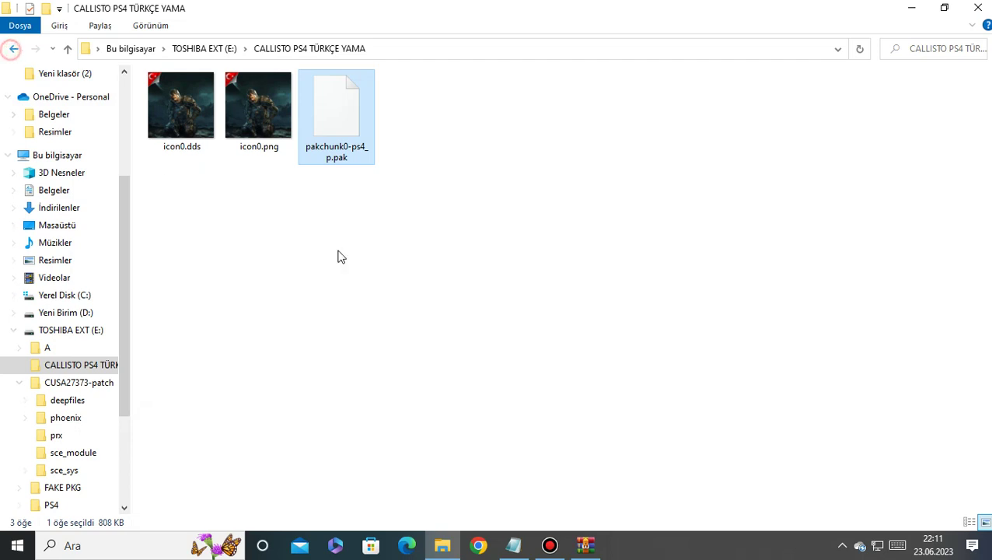
left_click(513, 545)
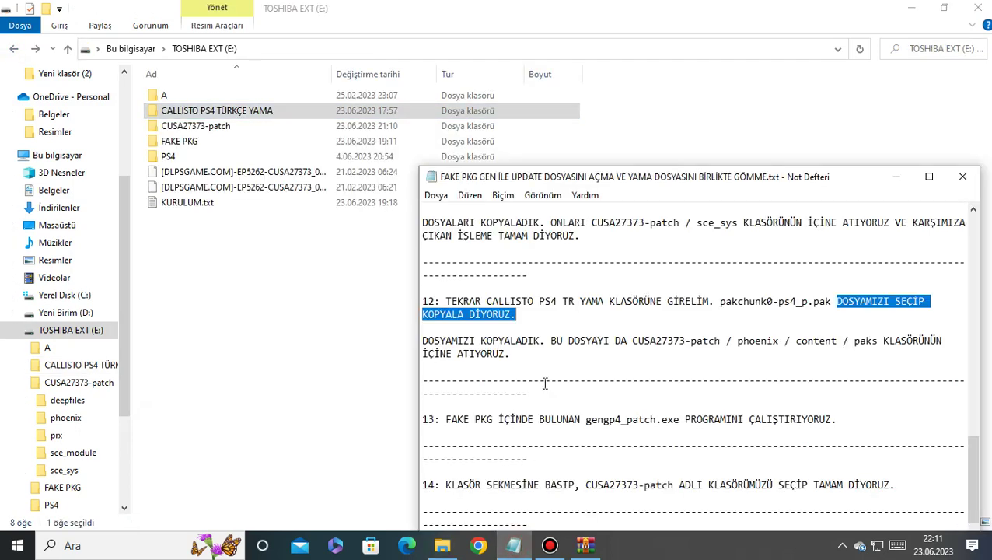
scroll(552, 380, "down", 2)
left_click_drag(630, 262, 719, 263)
left_click(201, 126)
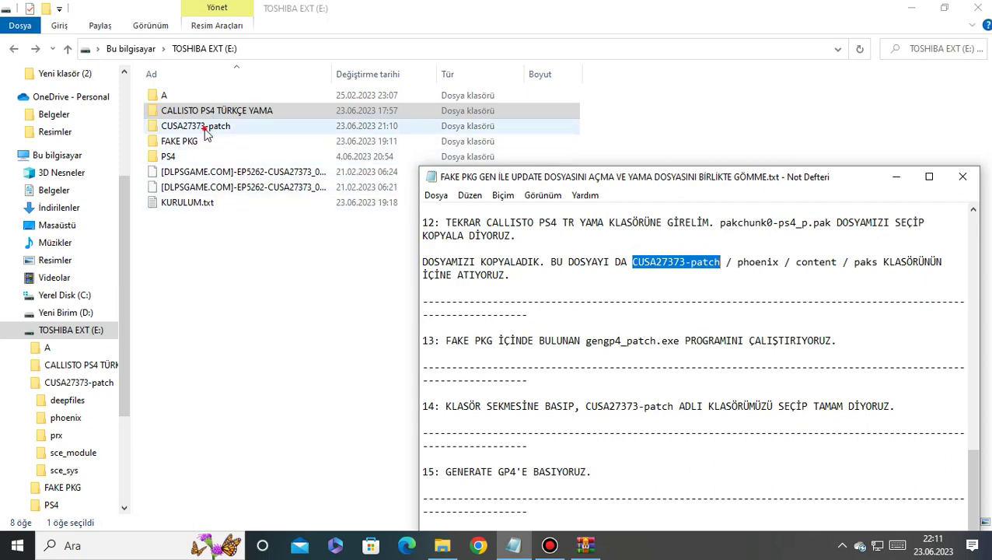
double_click(183, 132)
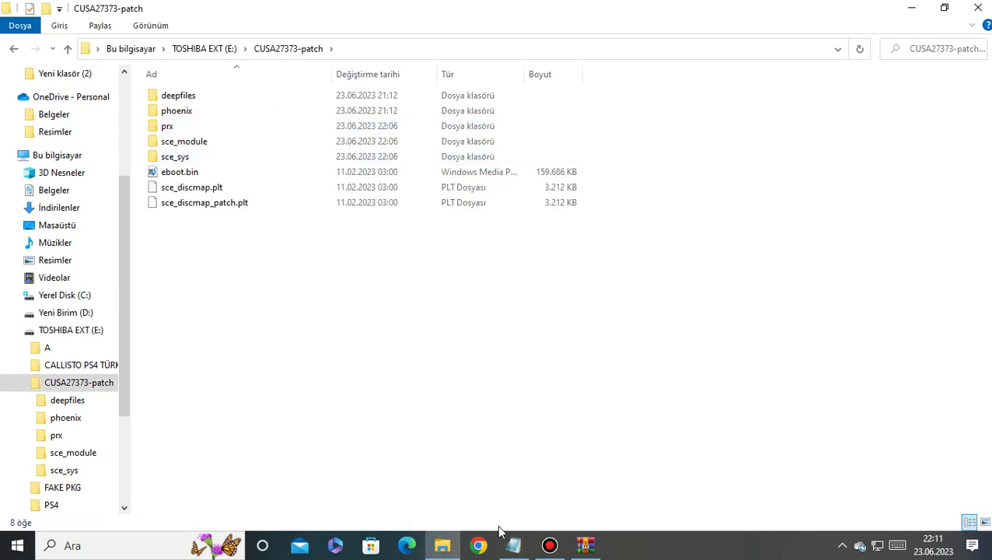
Follow the path in step 12 of the notes through phoenix and content to open the paks folder
left_click(513, 545)
left_click_drag(737, 262, 776, 264)
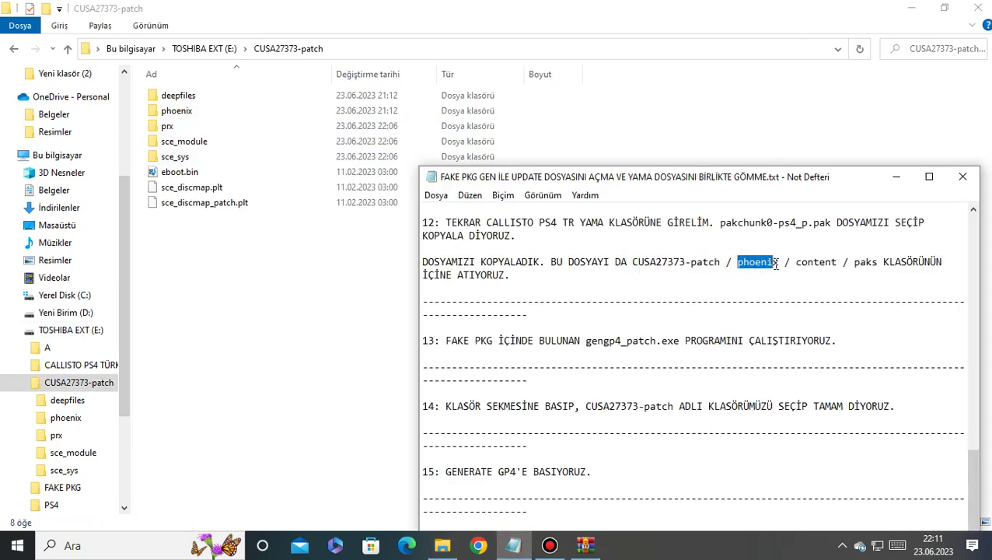
double_click(204, 111)
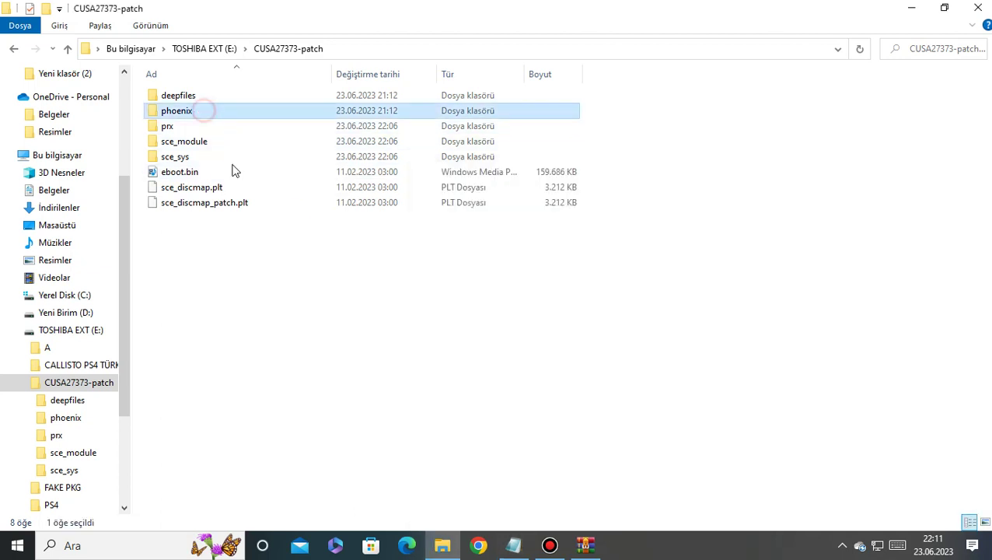
left_click(512, 542)
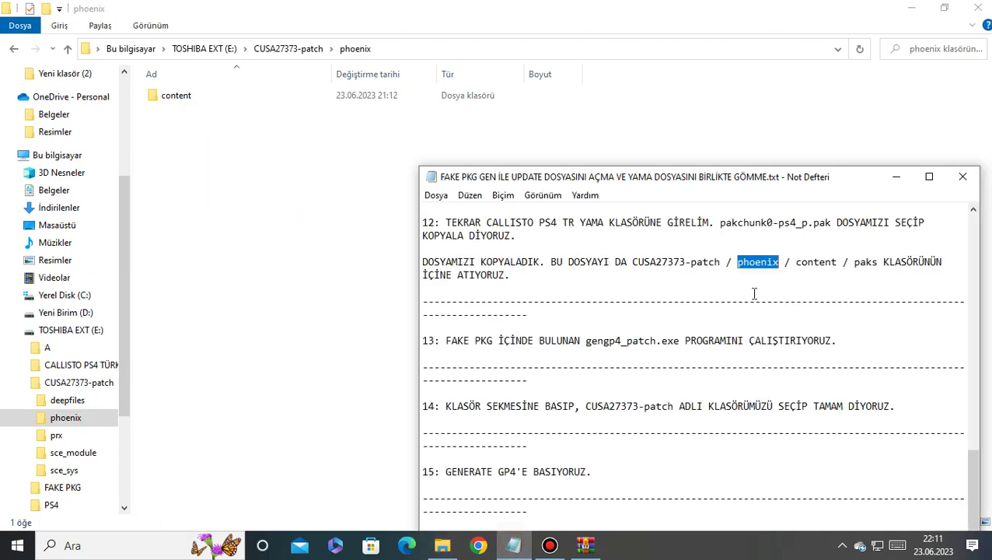
left_click_drag(795, 263, 837, 264)
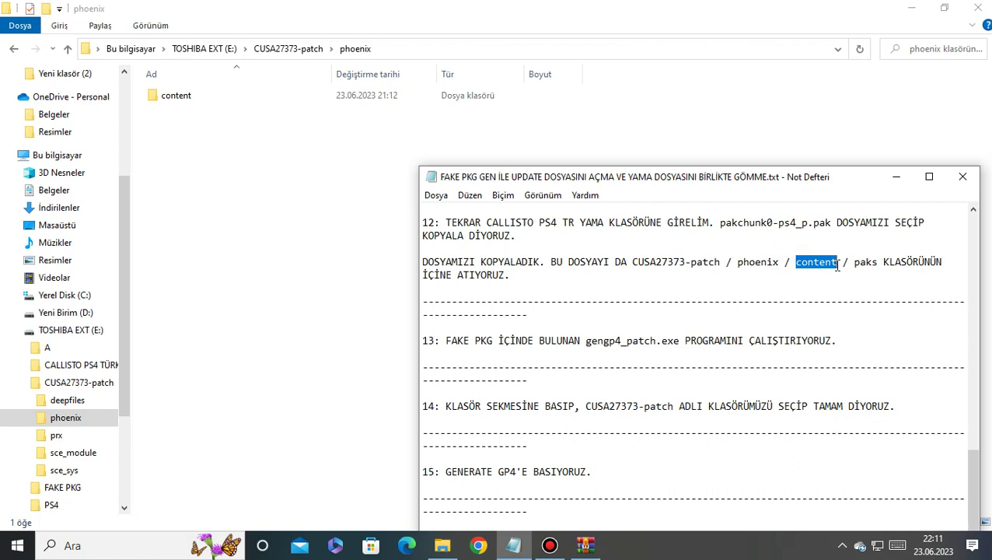
left_click(168, 130)
double_click(171, 98)
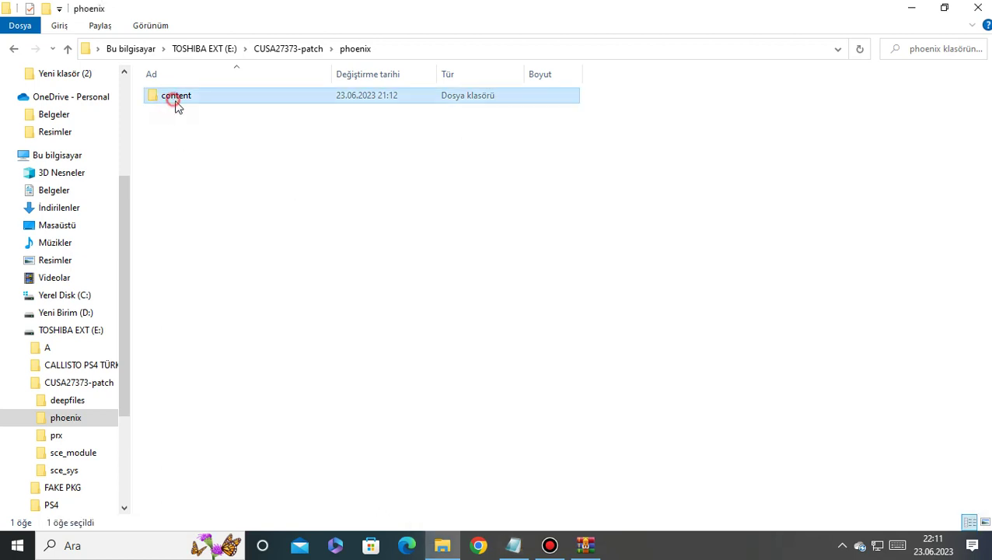
left_click(511, 545)
left_click_drag(855, 263, 881, 265)
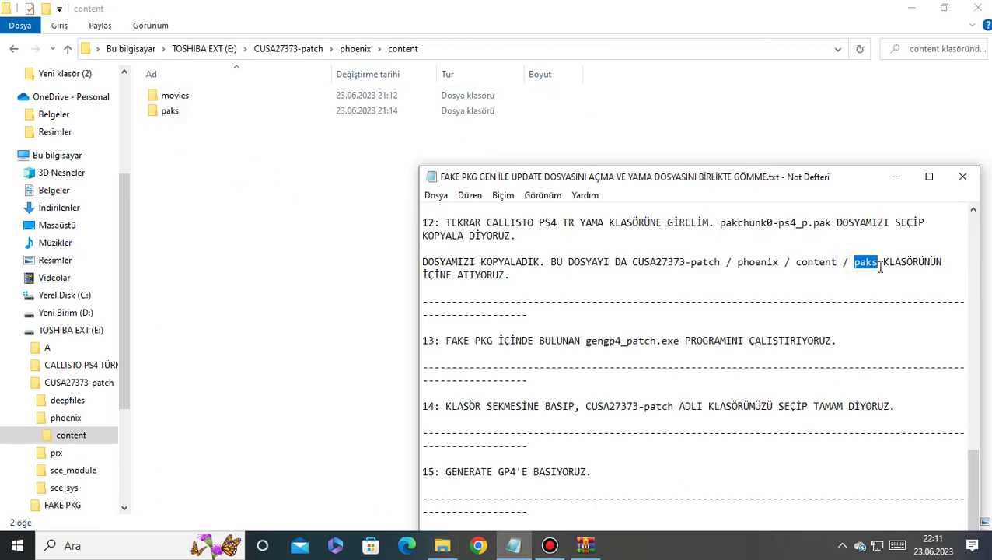
left_click(173, 113)
double_click(173, 113)
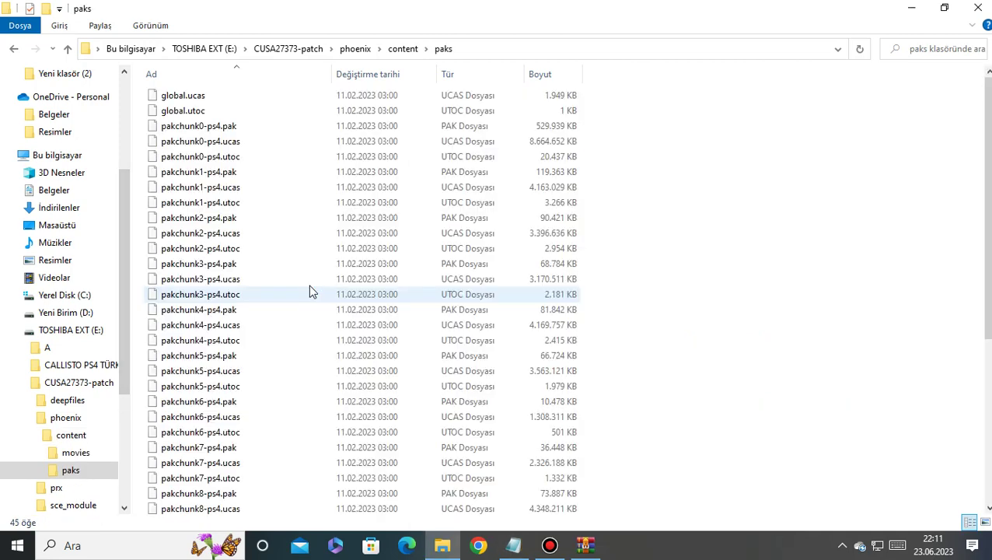
Read the end of step 12 in the notes and paste the copied pakchunk0-ps4_p.pak into the paks folder
left_click(516, 552)
left_click_drag(884, 261, 895, 285)
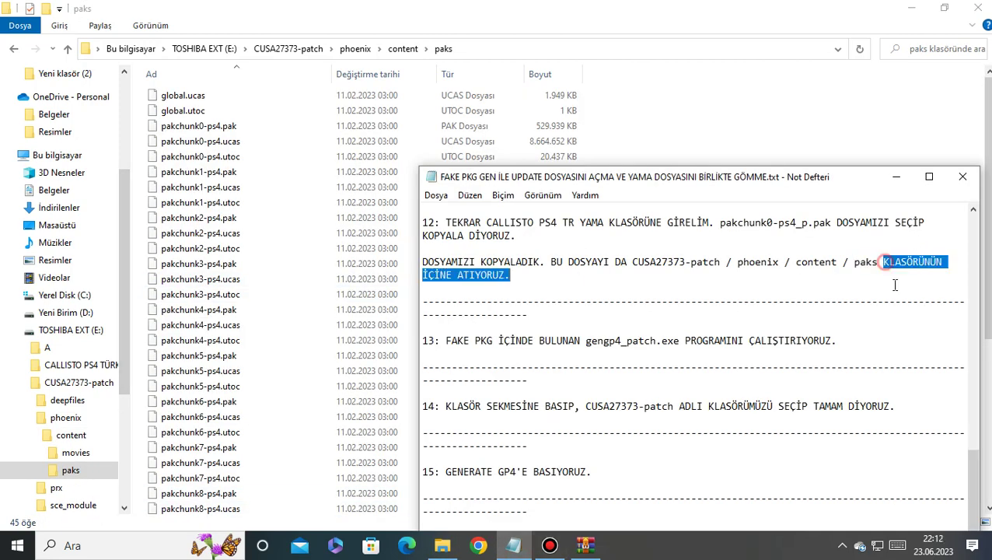
left_click(746, 146)
right_click(739, 124)
left_click(654, 252)
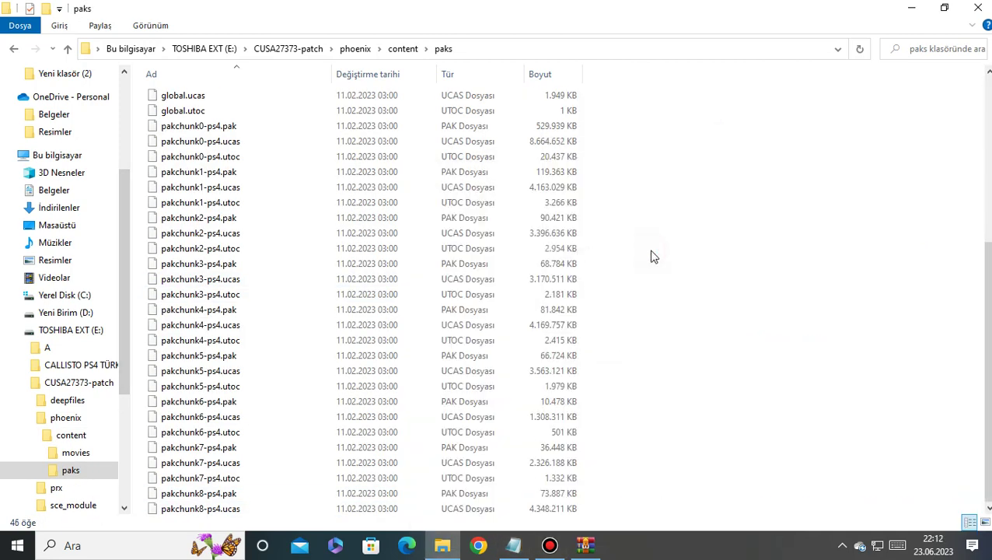
Go back to the root of TOSHIBA EXT (E:) and open the FAKE PKG folder named in step 13 of the notes
left_click(13, 50)
left_click(12, 50)
left_click(13, 50)
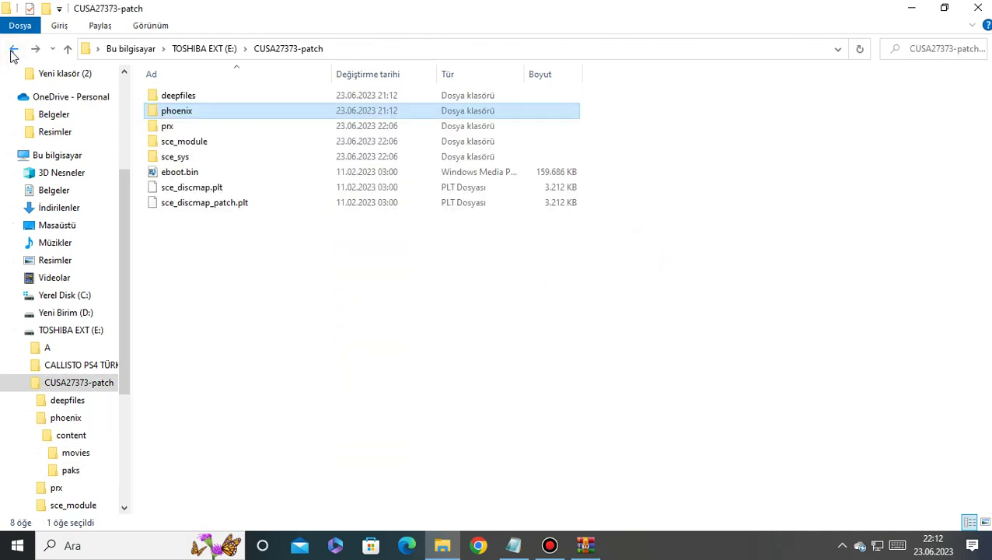
left_click(13, 50)
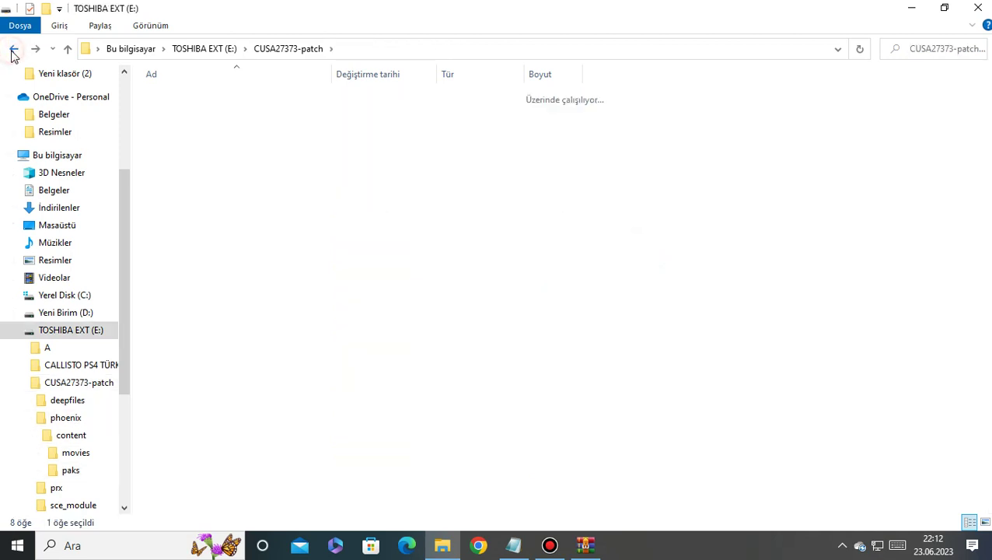
left_click(513, 545)
left_click(501, 333)
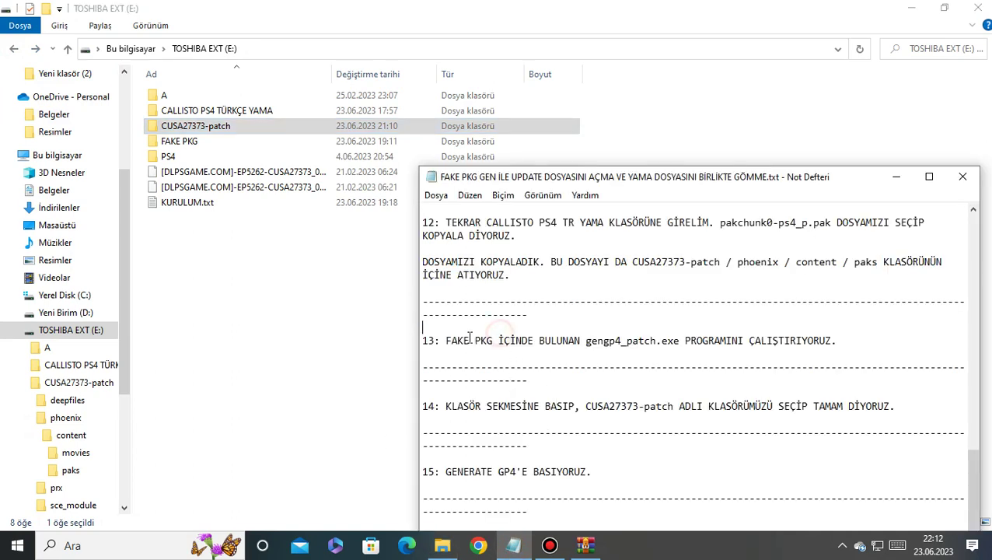
left_click_drag(442, 340, 495, 342)
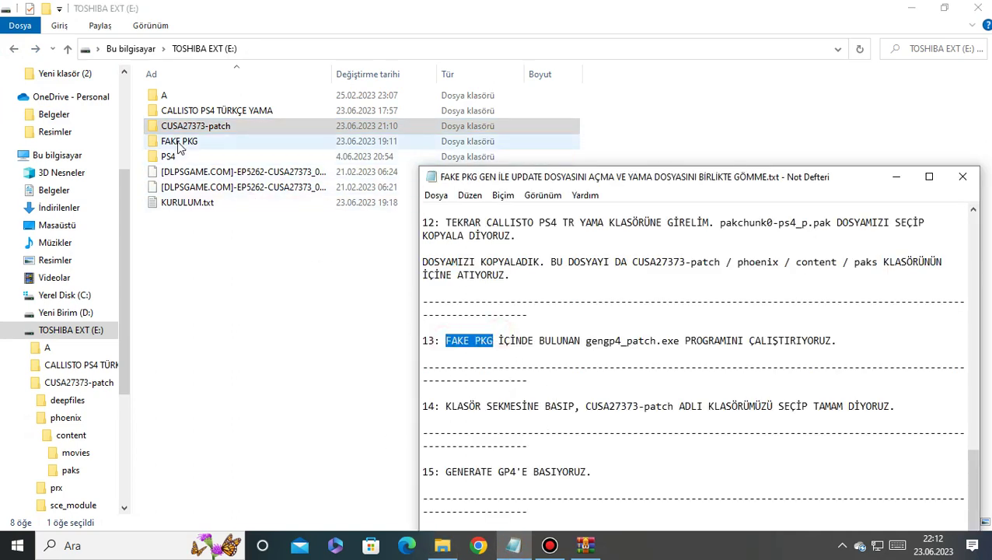
double_click(177, 141)
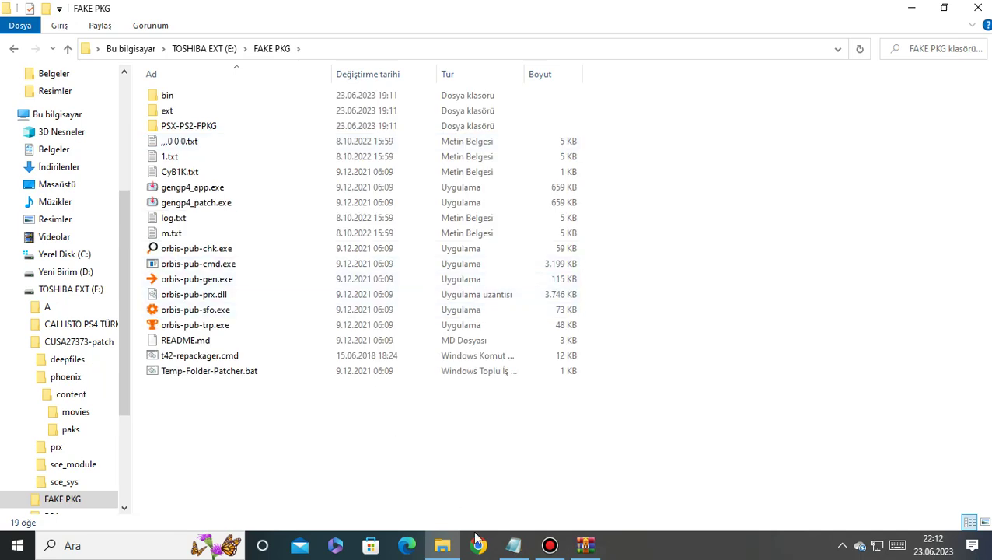
Run gengp4_patch.exe from the FAKE PKG folder as step 13 says, and return the file browser to the drive root
left_click(513, 545)
left_click_drag(585, 340, 679, 342)
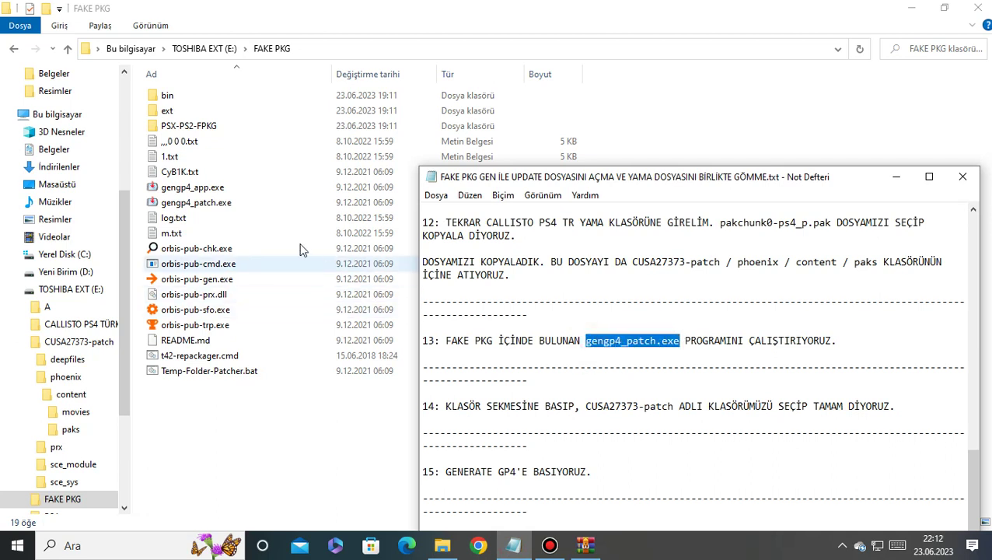
double_click(227, 203)
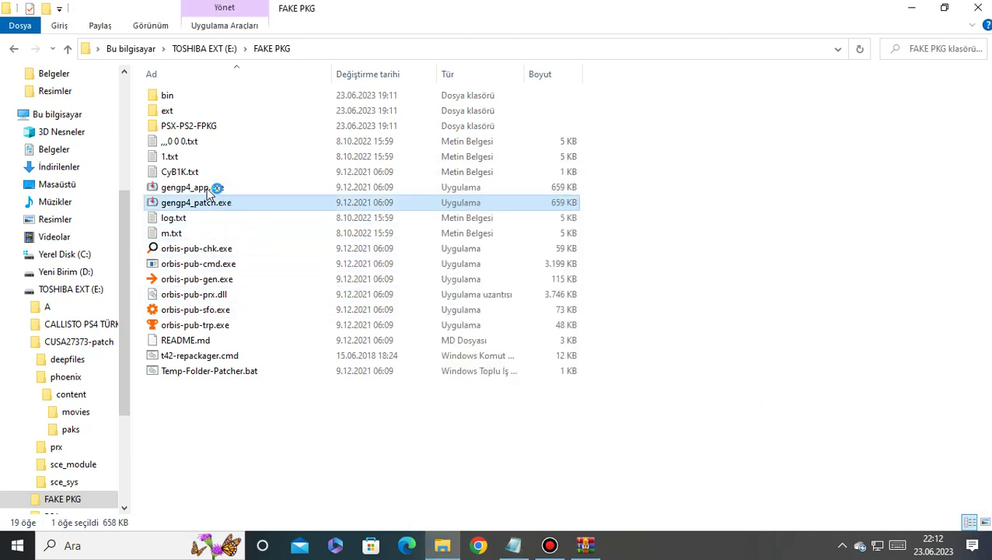
left_click(11, 51)
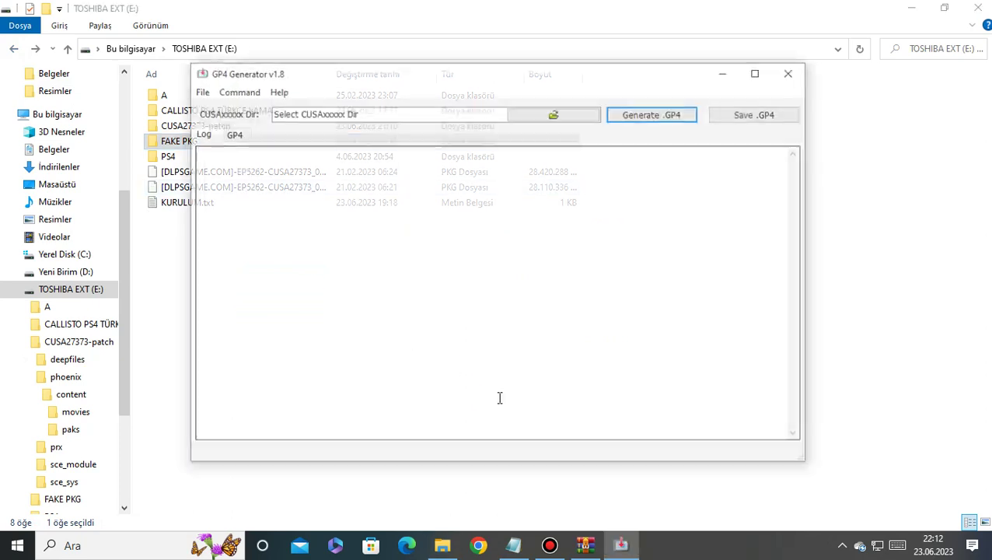
Read step 14 in the notes and open the CUSAxxxxx directory browser in GP4 Generator, keeping the notes clear of it
left_click(513, 545)
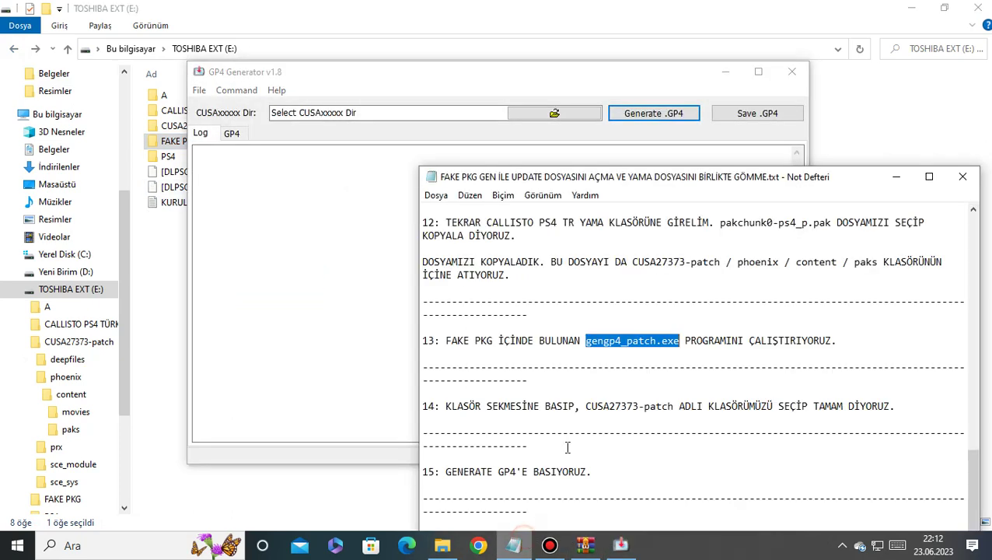
left_click_drag(445, 406, 582, 400)
left_click(557, 113)
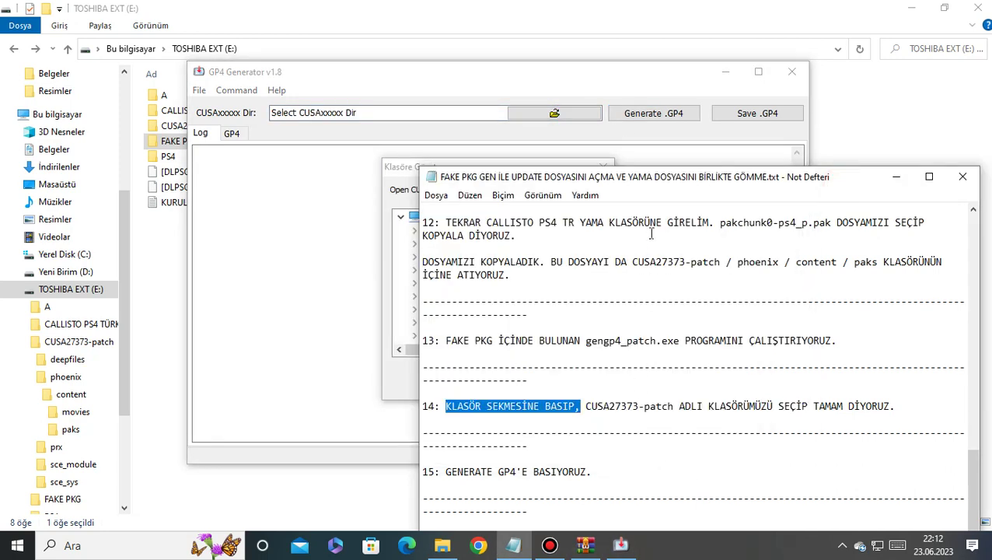
left_click_drag(652, 184, 760, 233)
left_click_drag(693, 454, 776, 452)
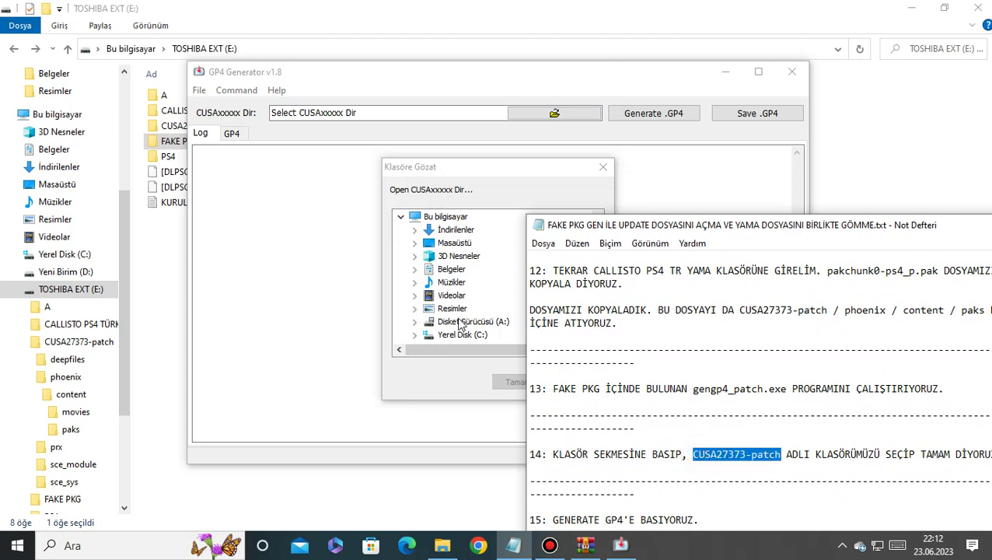
Choose the CUSA27373-patch folder on TOSHIBA EXT (E:) as the CUSAxxxxx directory, as step 14 of the notes says
left_click(484, 183)
scroll(478, 287, "down", 1)
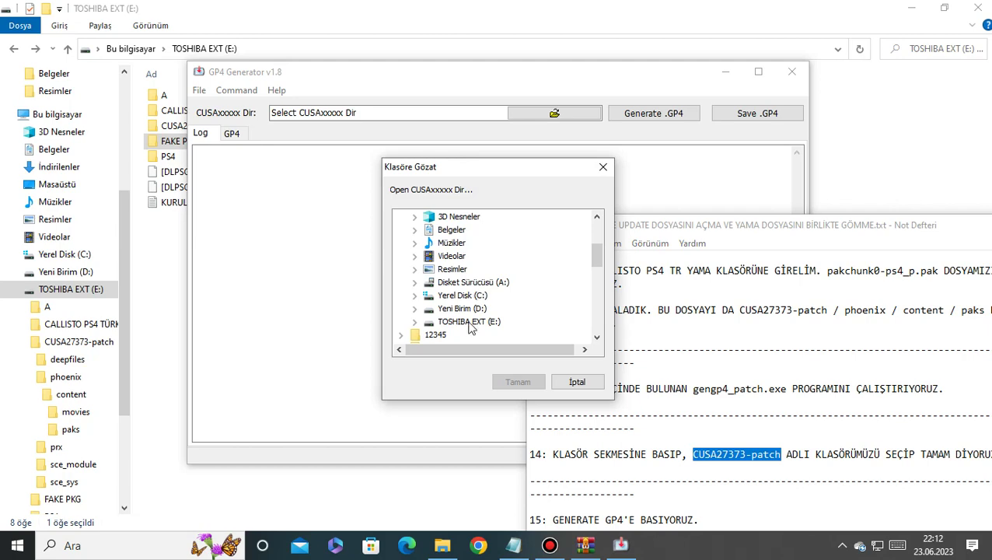
left_click(469, 322)
left_click(472, 311)
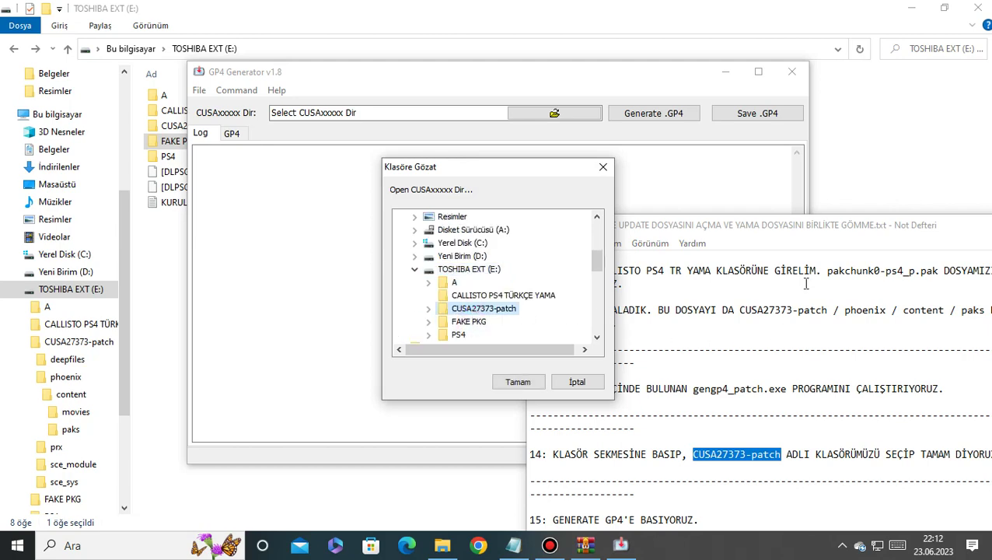
left_click_drag(821, 234, 678, 223)
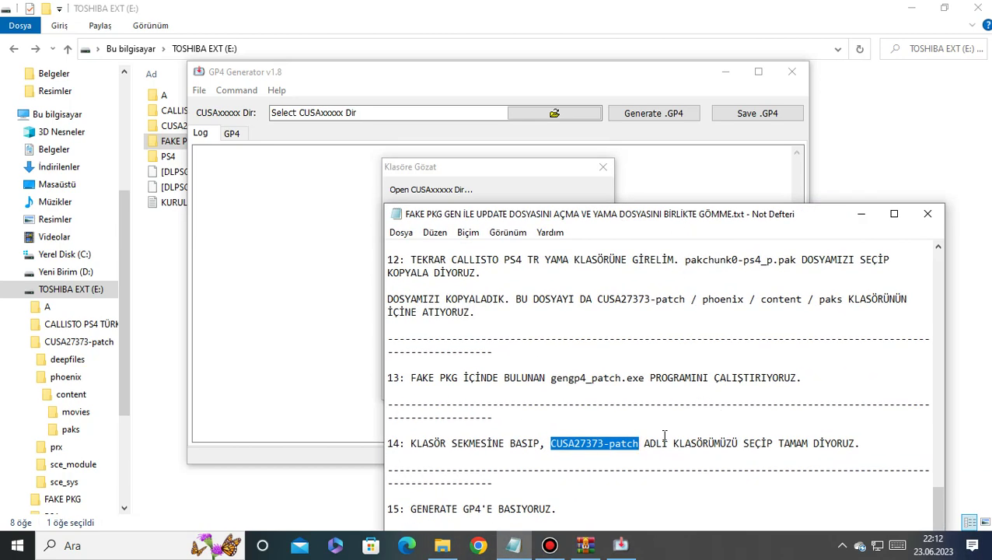
left_click_drag(669, 443, 864, 443)
left_click_drag(654, 221, 798, 281)
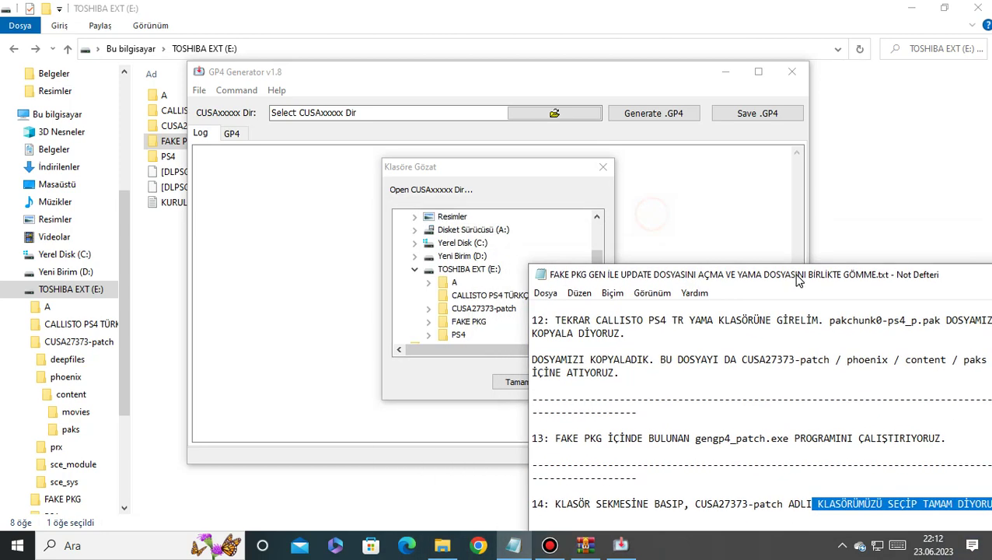
left_click(509, 168)
left_click(514, 381)
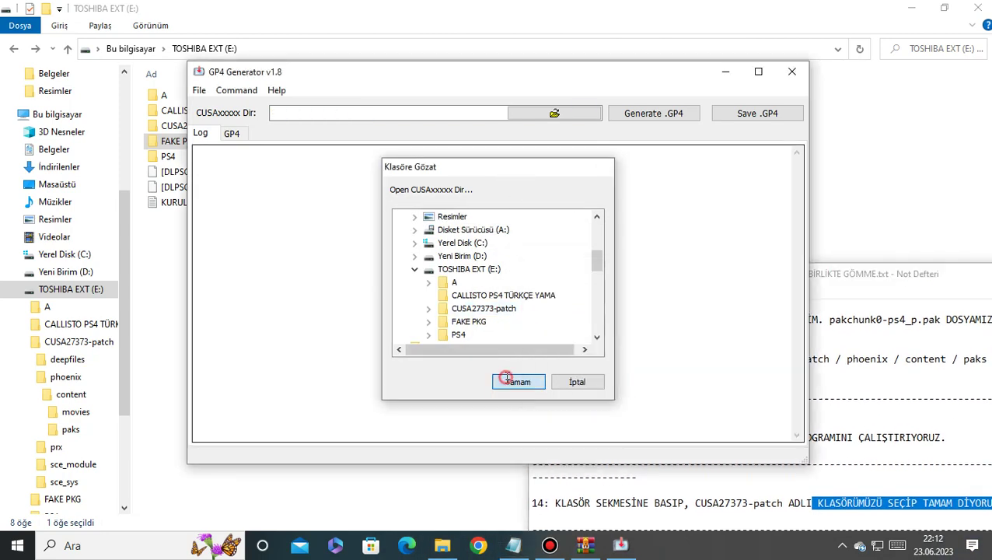
Read step 15 in the notes and generate the GP4 project from E:\CUSA27373-patch
left_click(847, 278)
left_click_drag(847, 278, 645, 211)
scroll(483, 408, "down", 3)
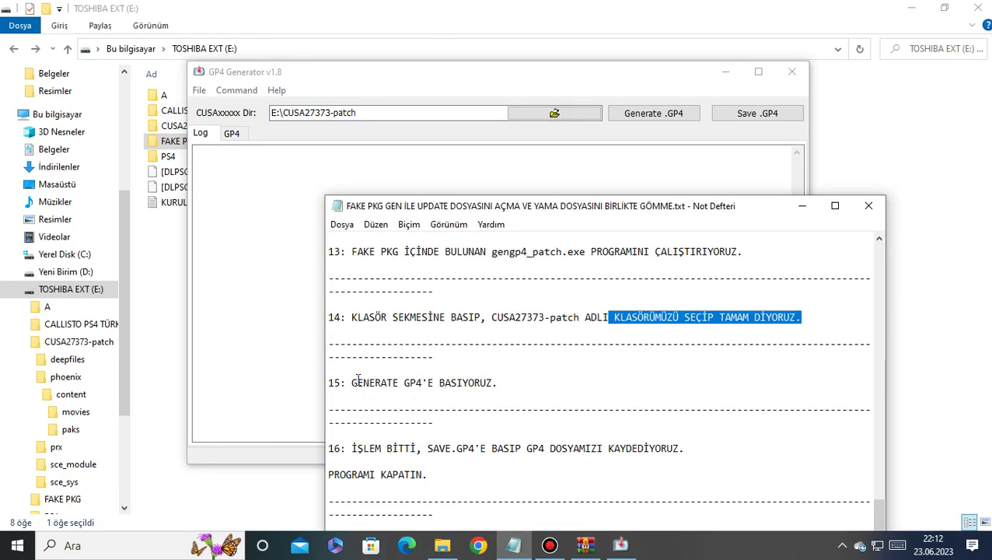
left_click_drag(353, 383, 497, 382)
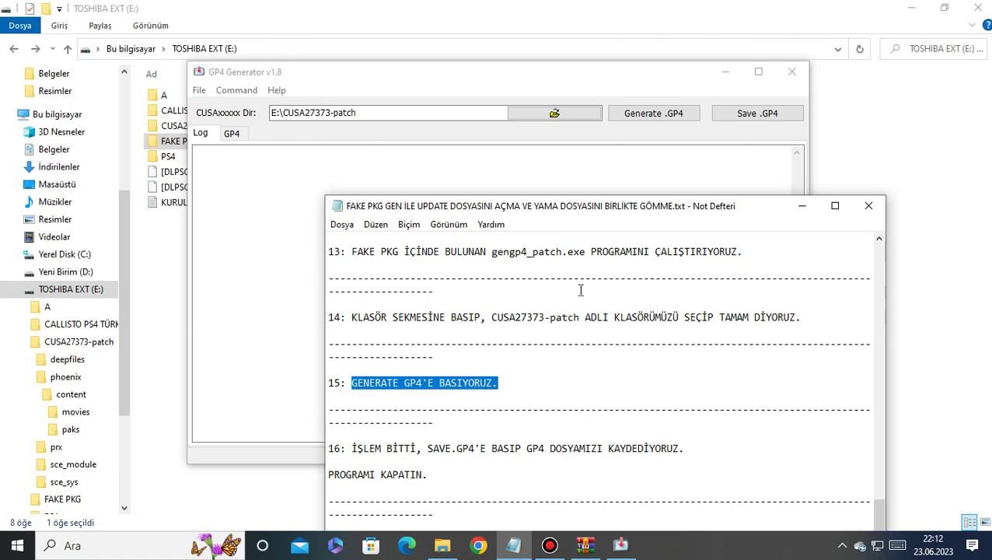
left_click(636, 85)
left_click(632, 116)
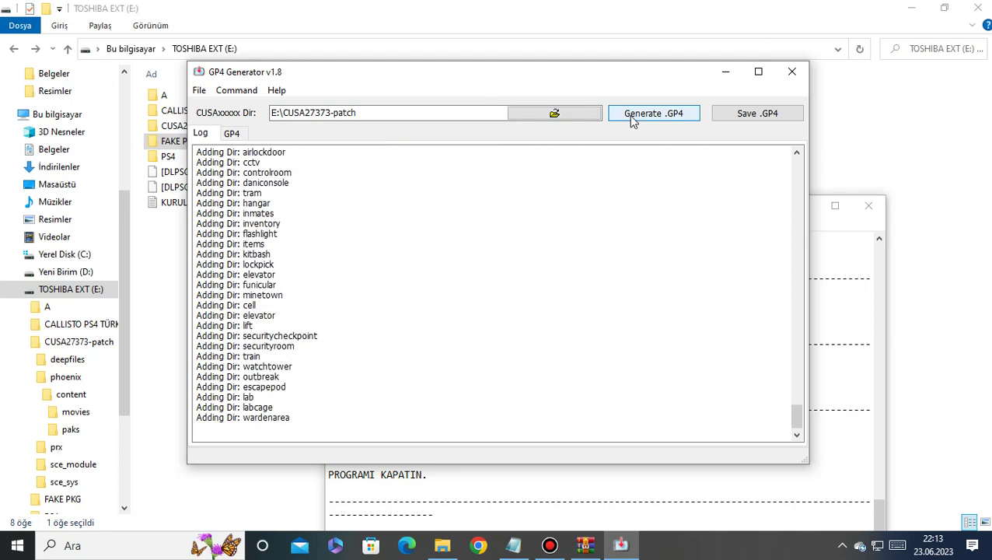
Read step 16 in the notes and save the generated GP4 project file
left_click(831, 222)
scroll(472, 358, "down", 2)
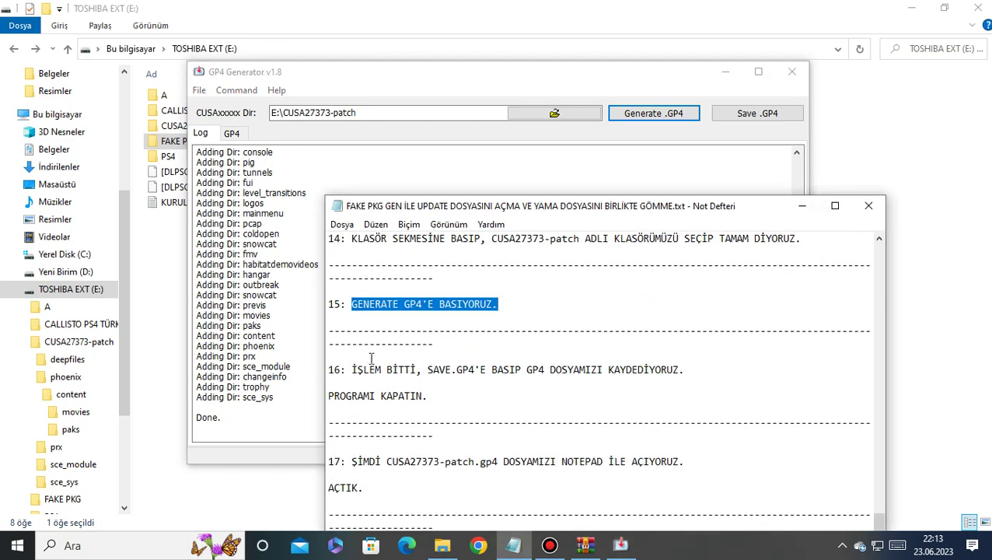
left_click_drag(352, 369, 684, 371)
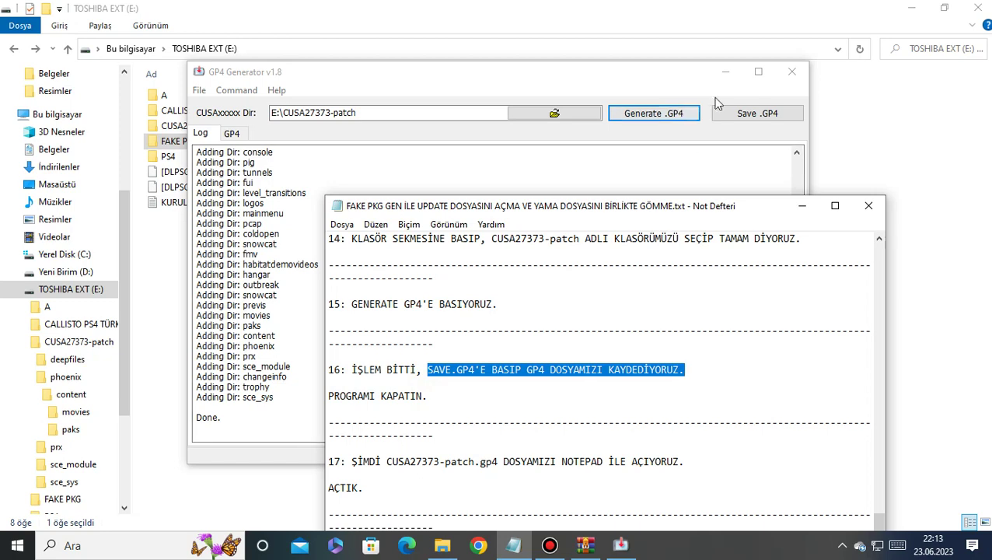
left_click(622, 84)
left_click(746, 116)
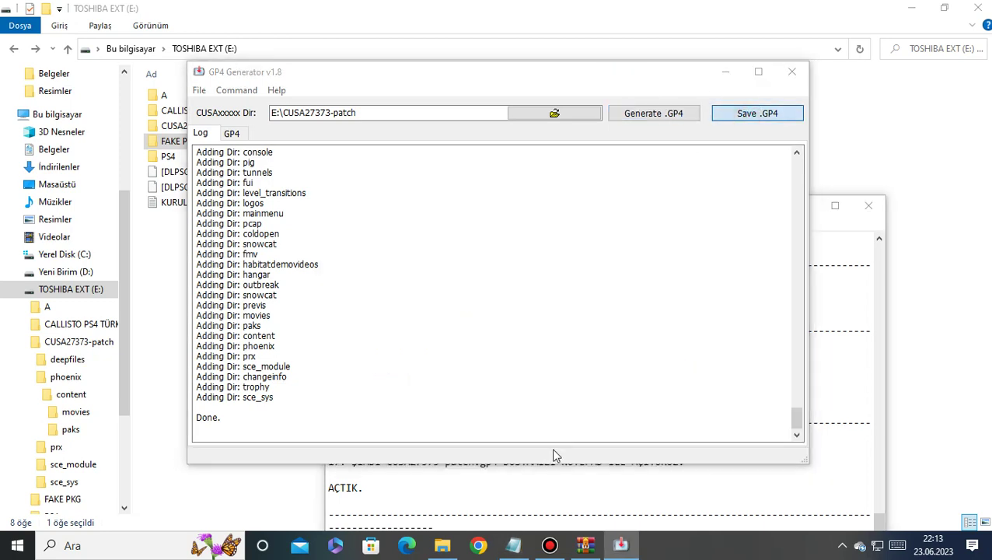
left_click(560, 481)
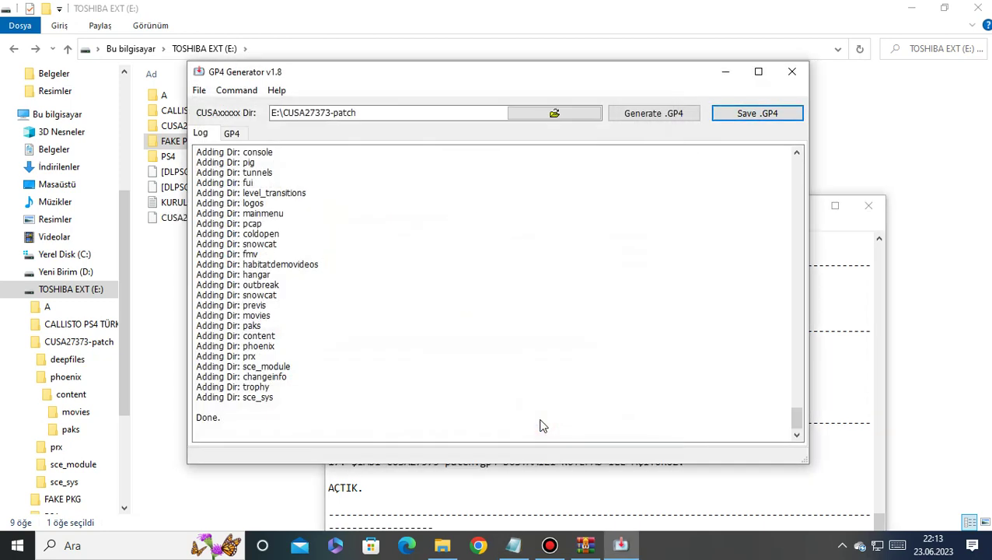
left_click(591, 292)
Read the last line of step 16 in the notes and close GP4 Generator
left_click(829, 218)
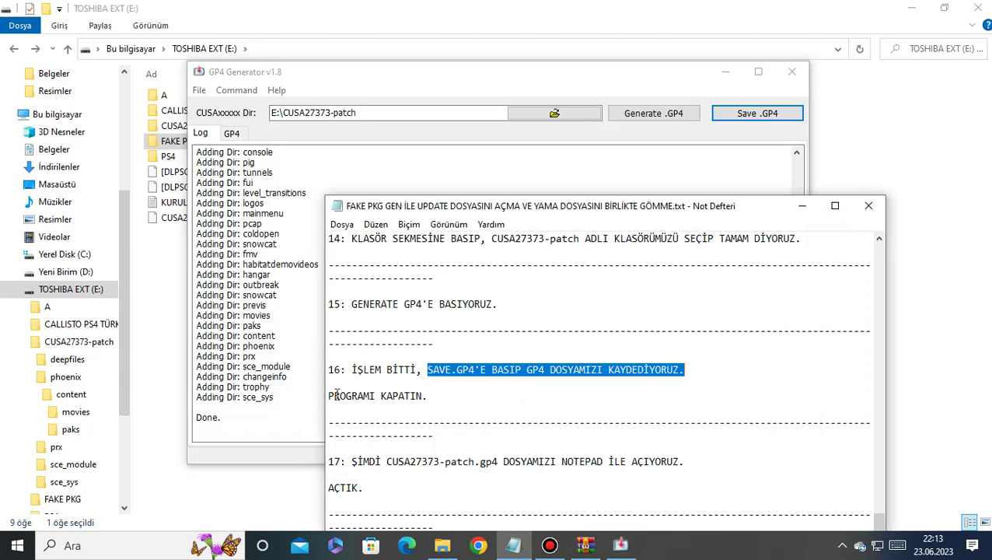
left_click_drag(329, 396, 424, 395)
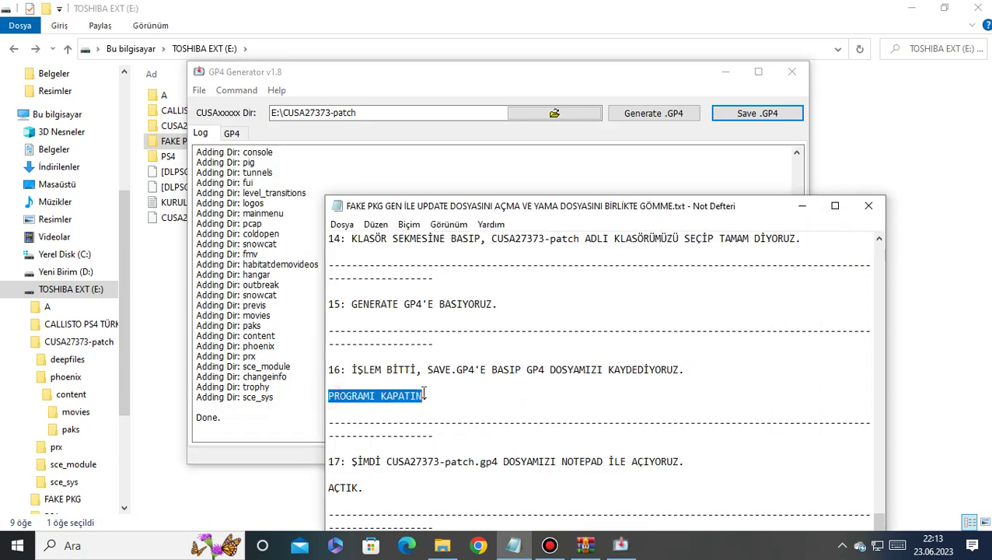
left_click(792, 72)
Read step 17 in the notes and open CUSA27373-patch.gp4 from the drive root in Notepad++
left_click_drag(628, 209, 658, 149)
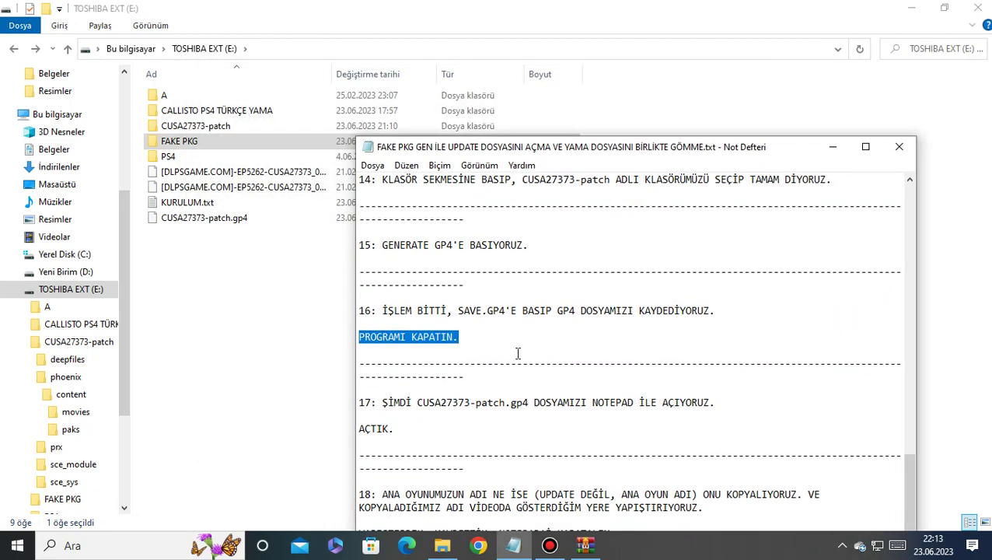
scroll(514, 361, "down", 2)
left_click_drag(382, 324, 532, 323)
left_click(232, 221)
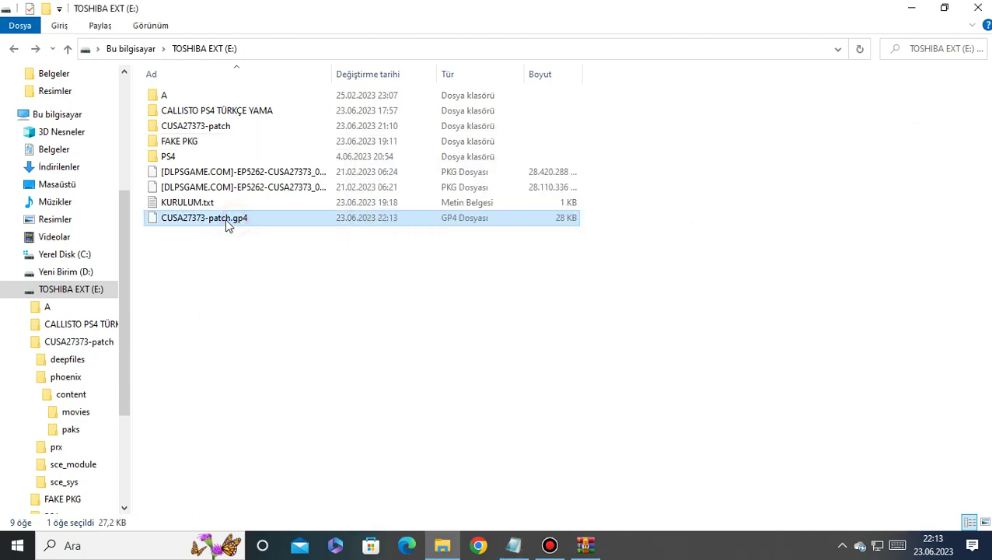
left_click(509, 545)
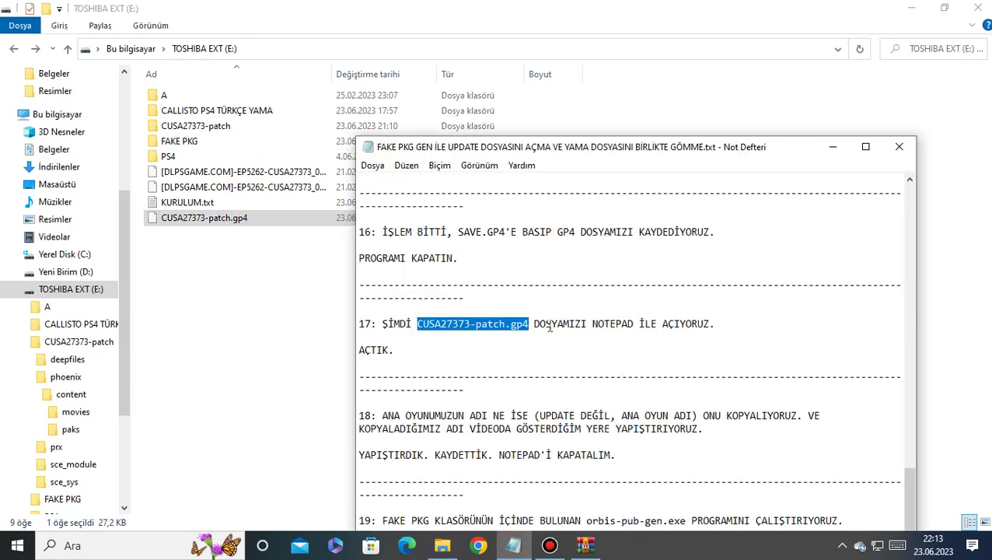
left_click_drag(533, 324, 716, 325)
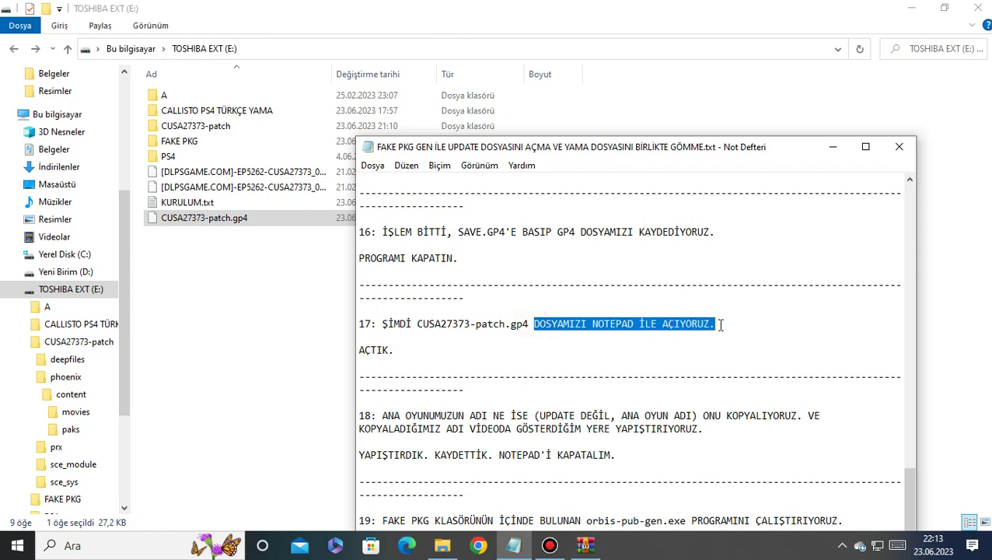
left_click(226, 221)
right_click(226, 221)
left_click(214, 225)
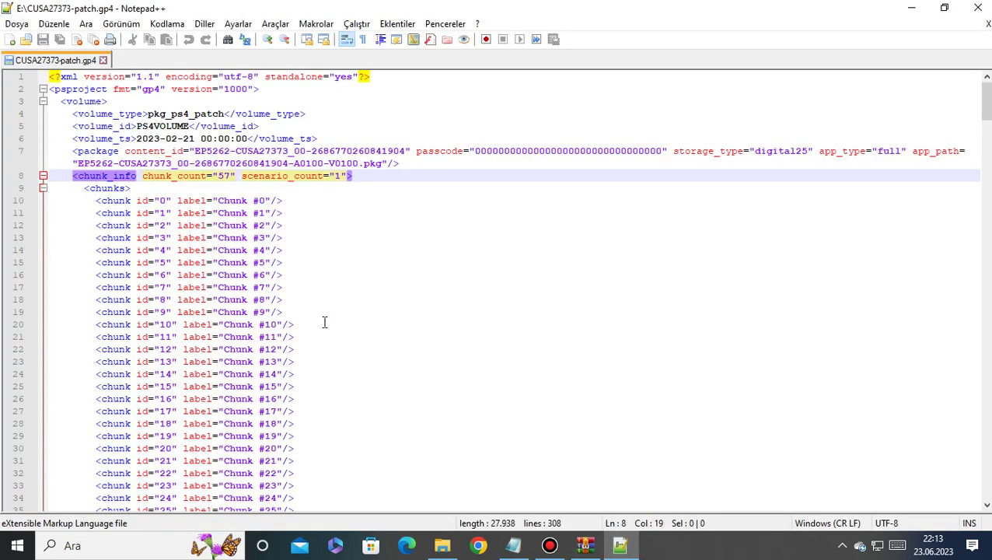
Read the first part of step 18 in the notes and minimize Notepad++ to reveal the files on the drive
left_click(513, 545)
scroll(440, 350, "down", 3)
left_click_drag(405, 233, 362, 226)
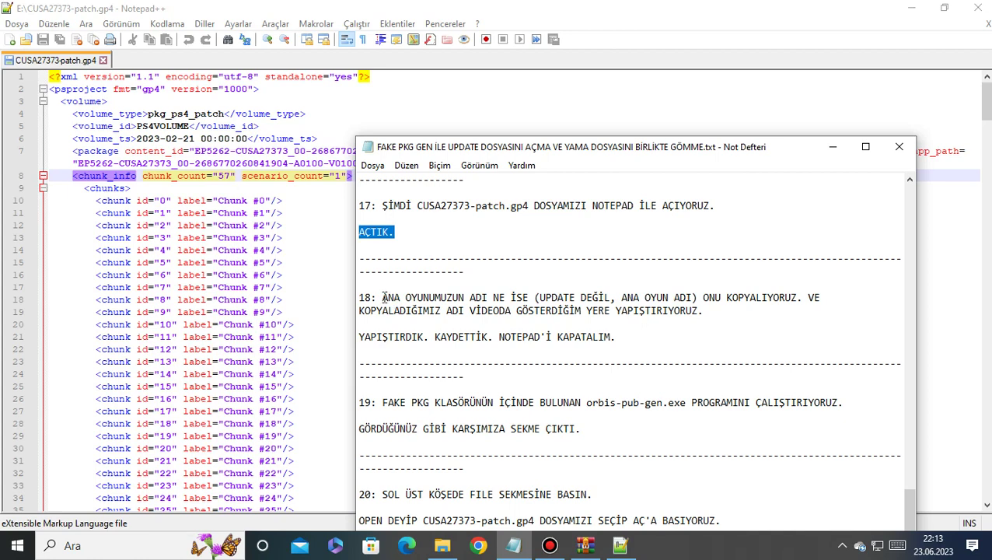
left_click_drag(382, 298, 531, 294)
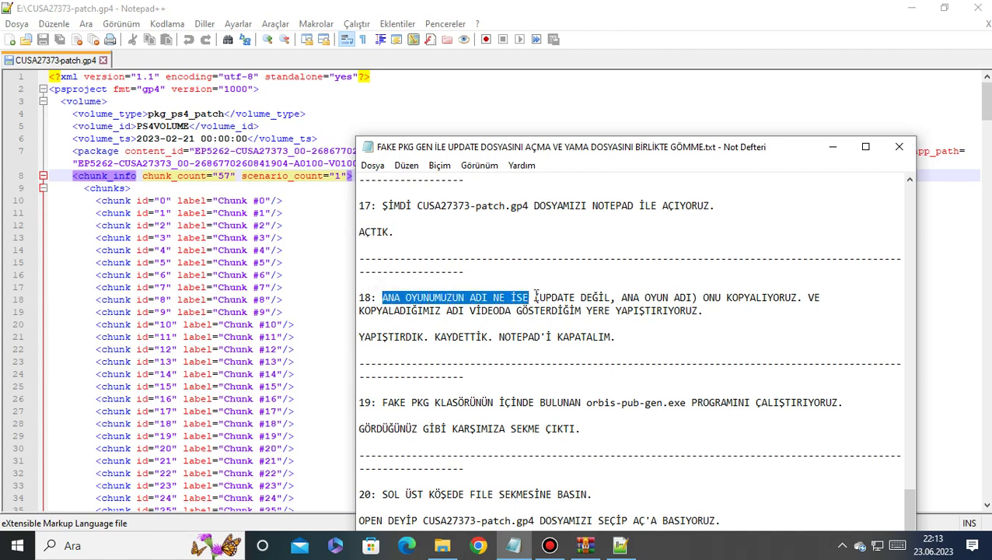
left_click(910, 9)
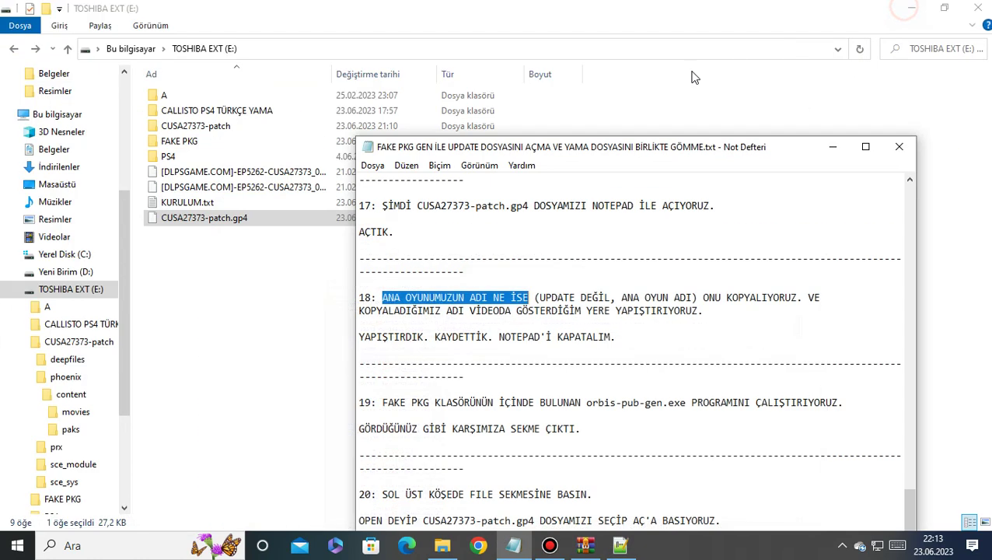
left_click_drag(540, 297, 799, 296)
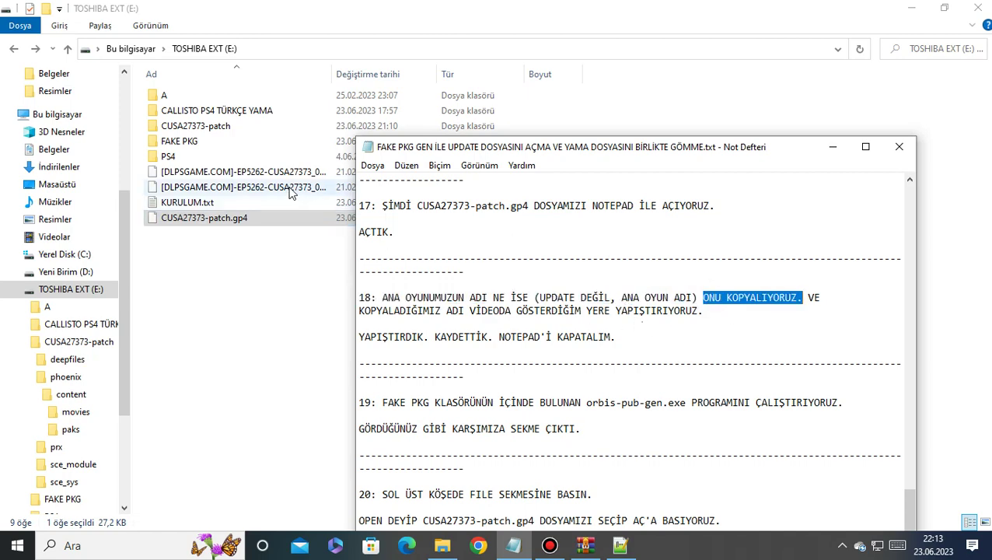
left_click(342, 172)
right_click(276, 175)
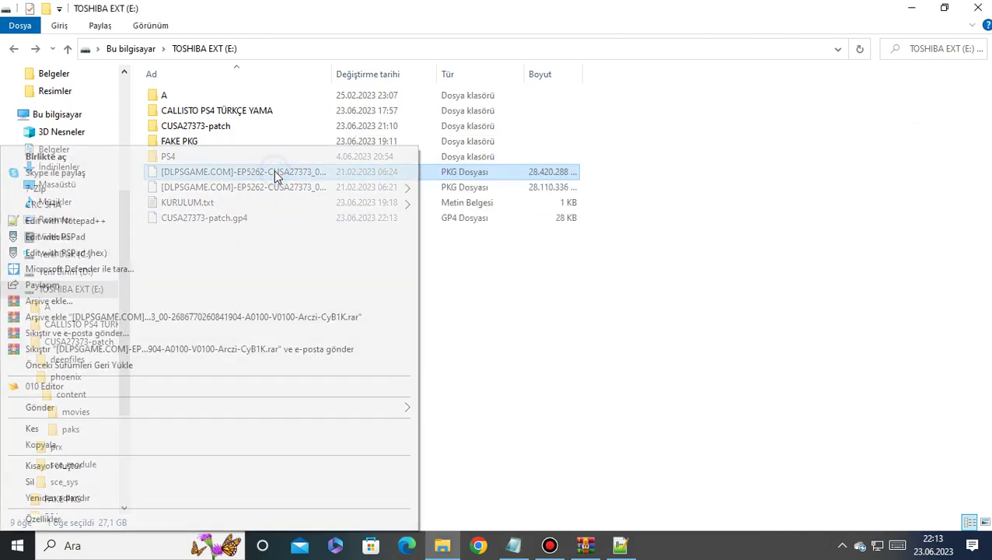
left_click(138, 499)
key("ctrl+c")
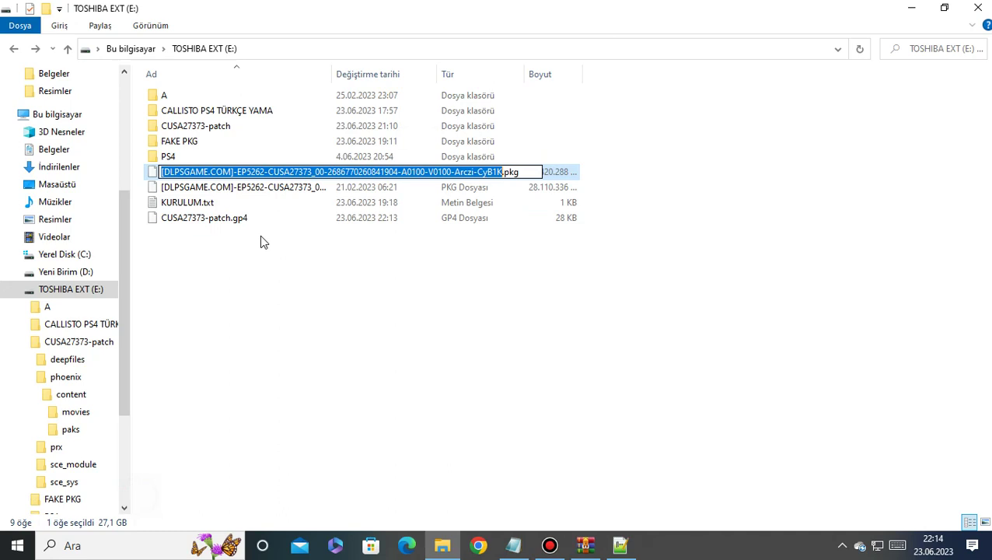
right_click(320, 173)
left_click(290, 220)
left_click(372, 350)
Following step 18, replace the package name before .pkg in the line 7 app_path with the copied base game name and save the GP4 file
left_click(514, 545)
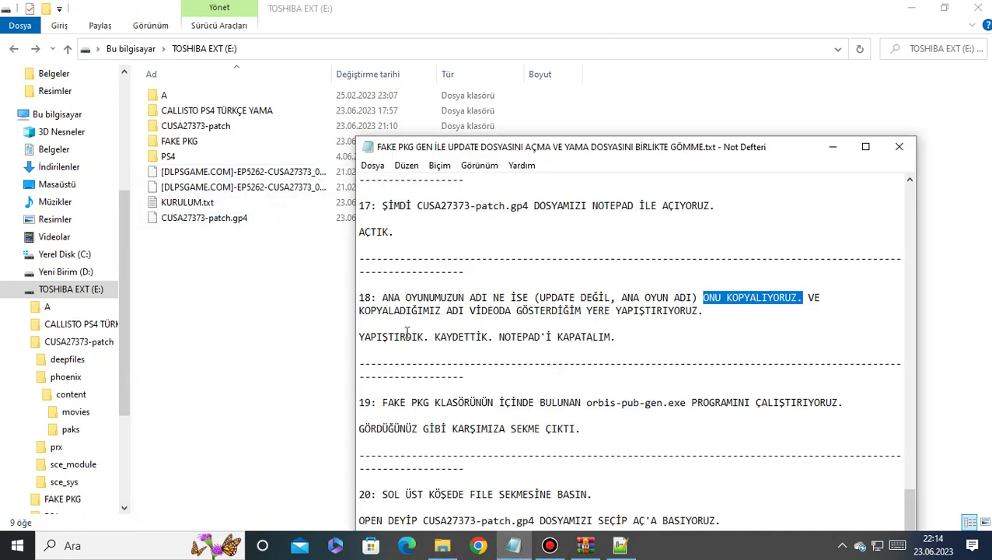
left_click_drag(361, 312, 706, 310)
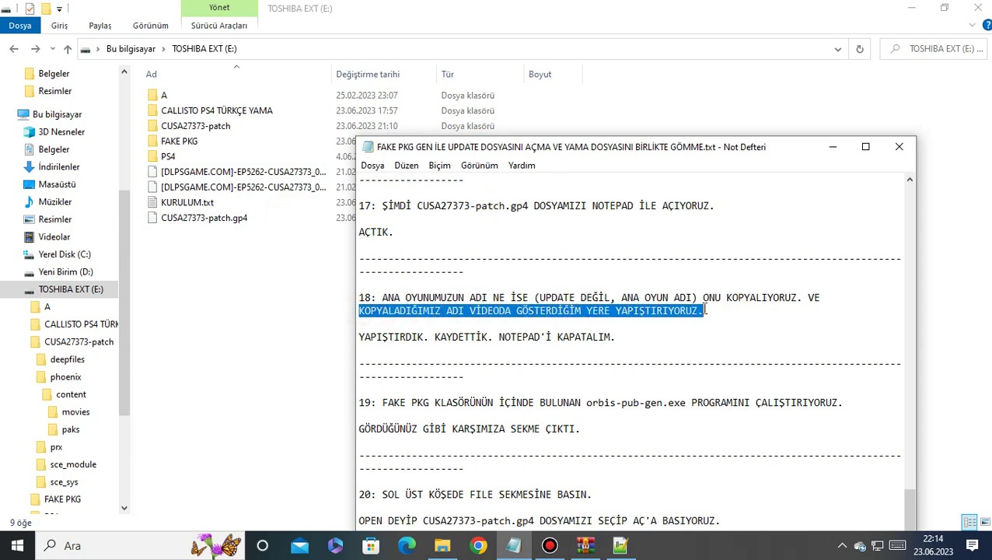
left_click(621, 545)
left_click(800, 151)
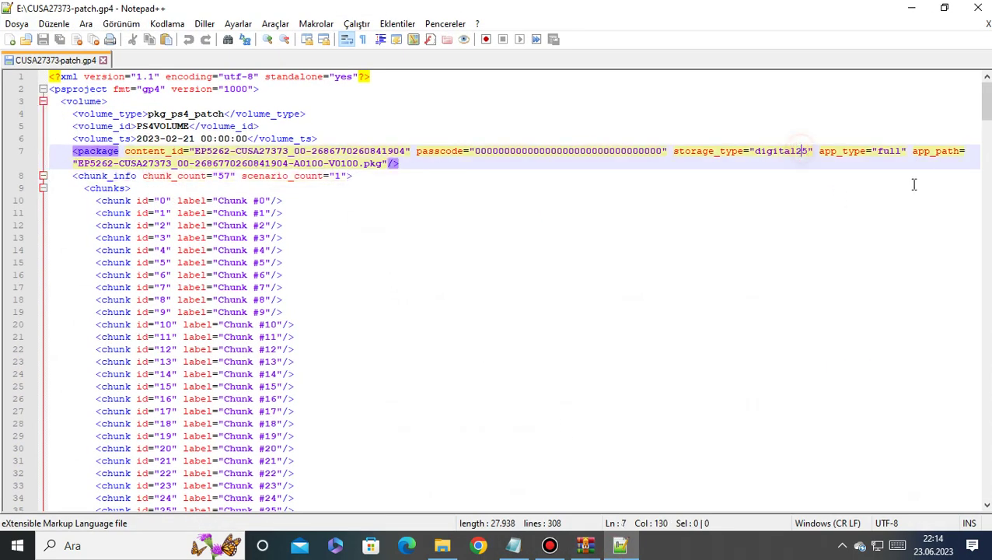
left_click_drag(914, 154, 962, 151)
left_click(84, 163)
left_click_drag(77, 163, 357, 161)
right_click(357, 162)
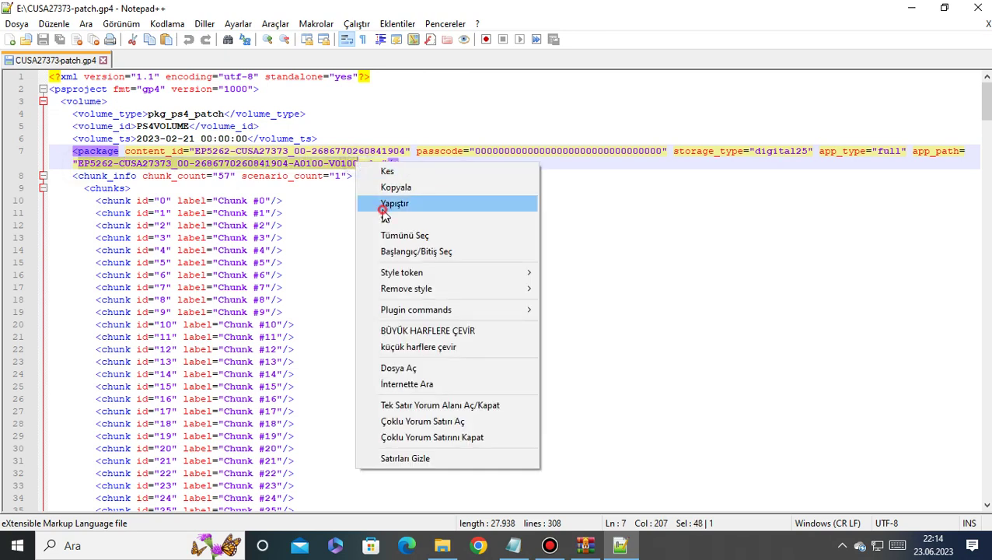
left_click(394, 203)
left_click(257, 165)
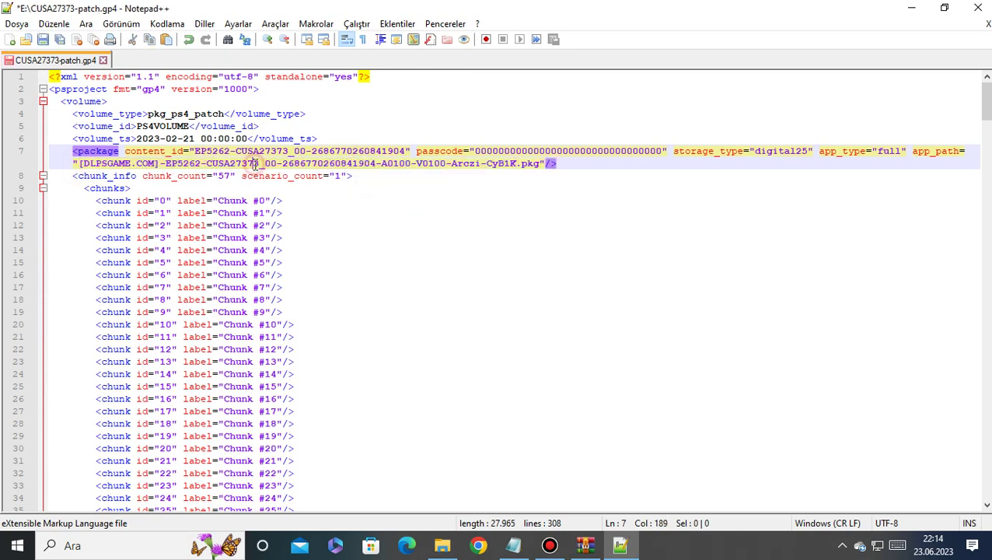
left_click(61, 40)
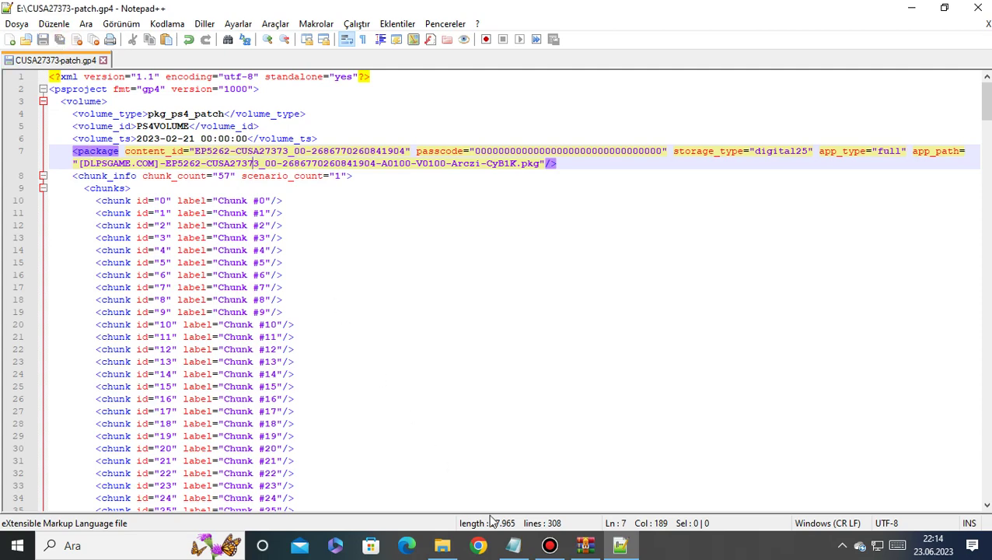
Read the end of step 18, close the GP4 file and Notepad++, and bring step 19 of the notes into view
left_click(514, 545)
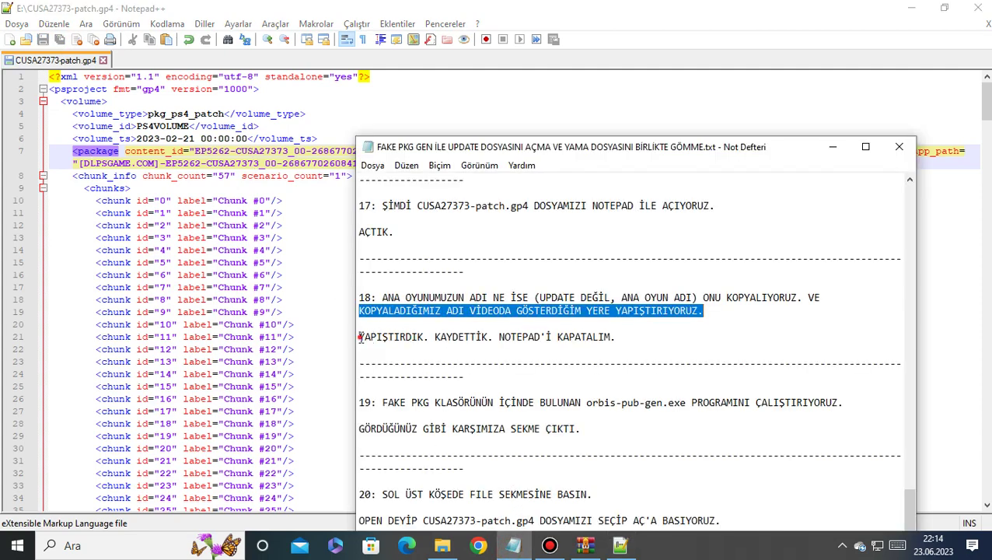
left_click_drag(360, 336, 627, 335)
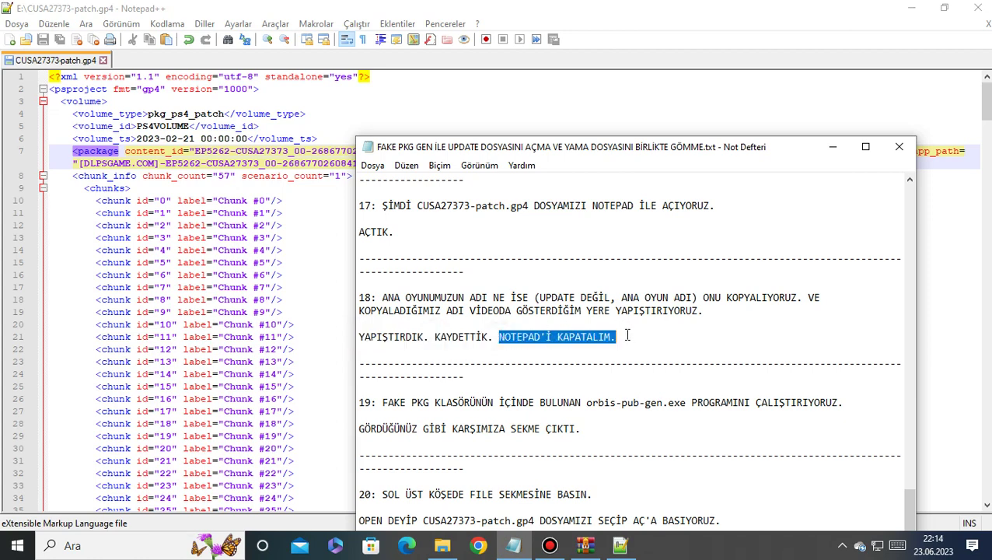
left_click(970, 31)
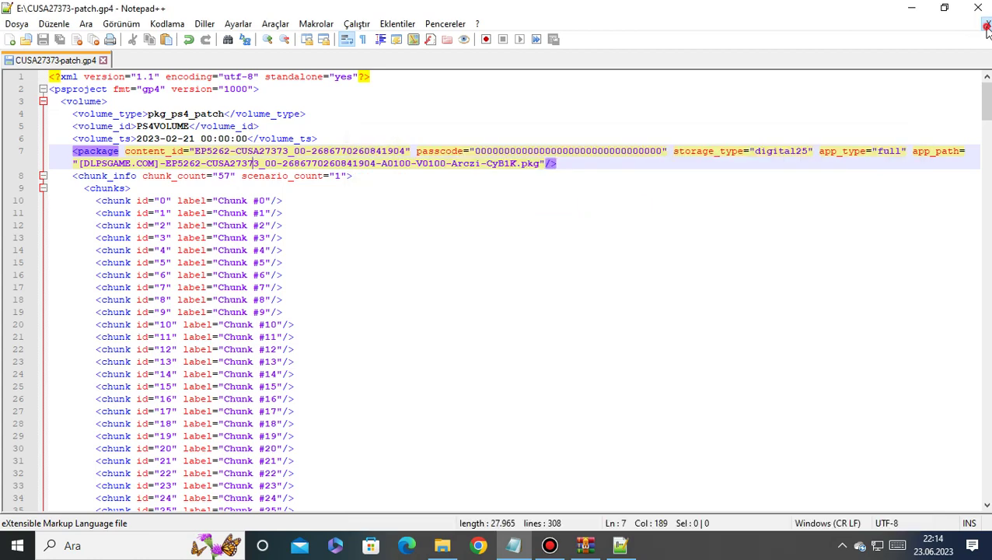
left_click(988, 24)
left_click(979, 7)
scroll(502, 353, "down", 2)
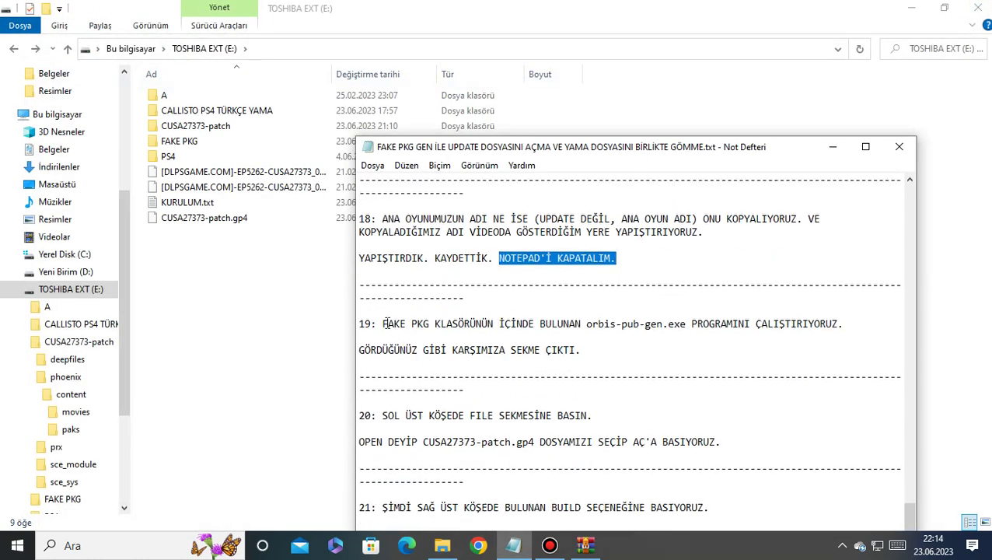
Following step 19 of the notes, run orbis-pub-gen.exe from the FAKE PKG folder, return to the E: drive root and bring the generator forward
left_click_drag(383, 324, 433, 323)
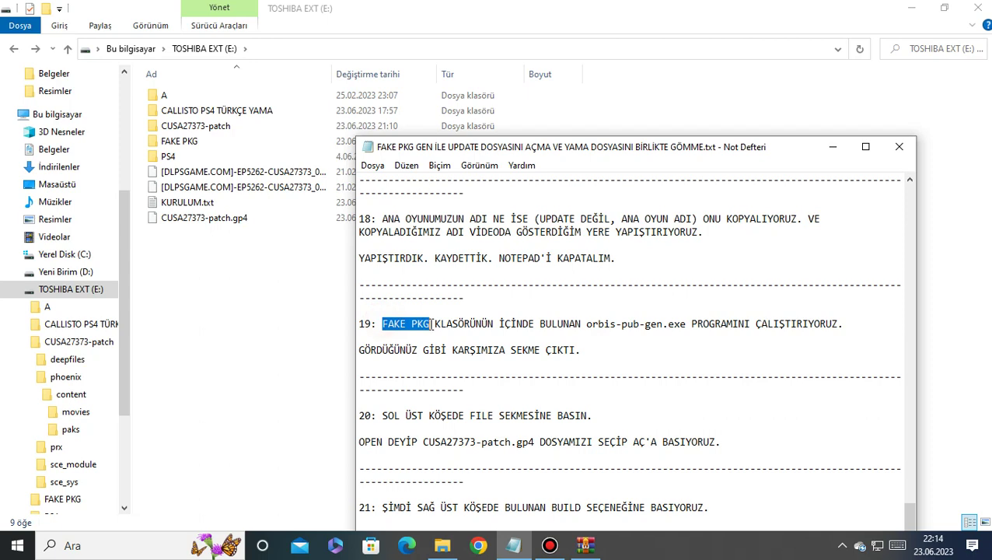
double_click(204, 142)
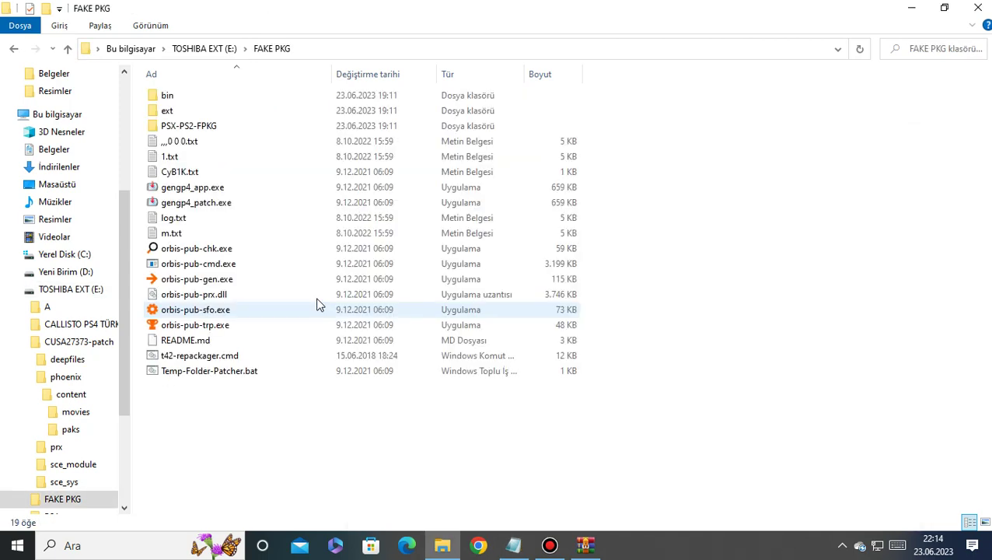
left_click(513, 545)
left_click_drag(587, 325, 682, 325)
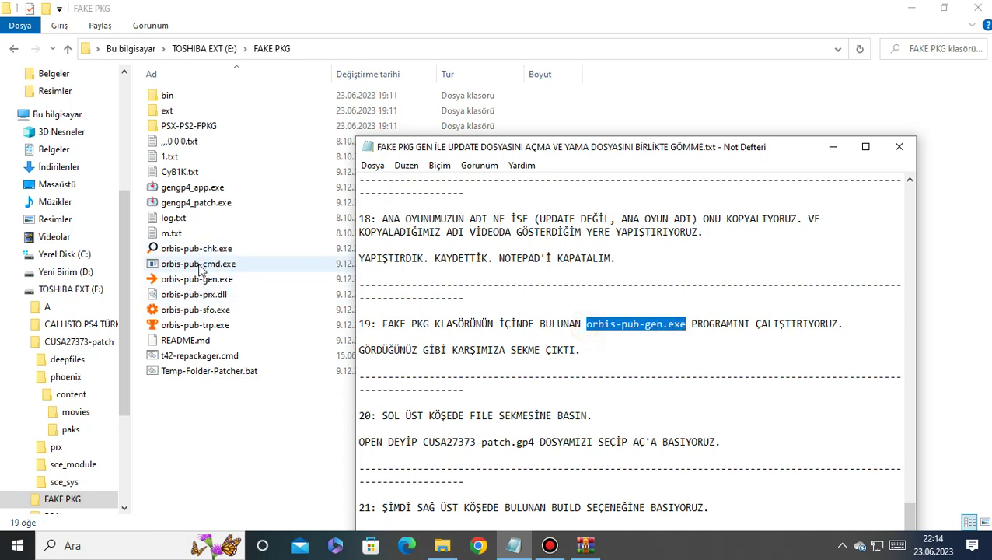
double_click(199, 282)
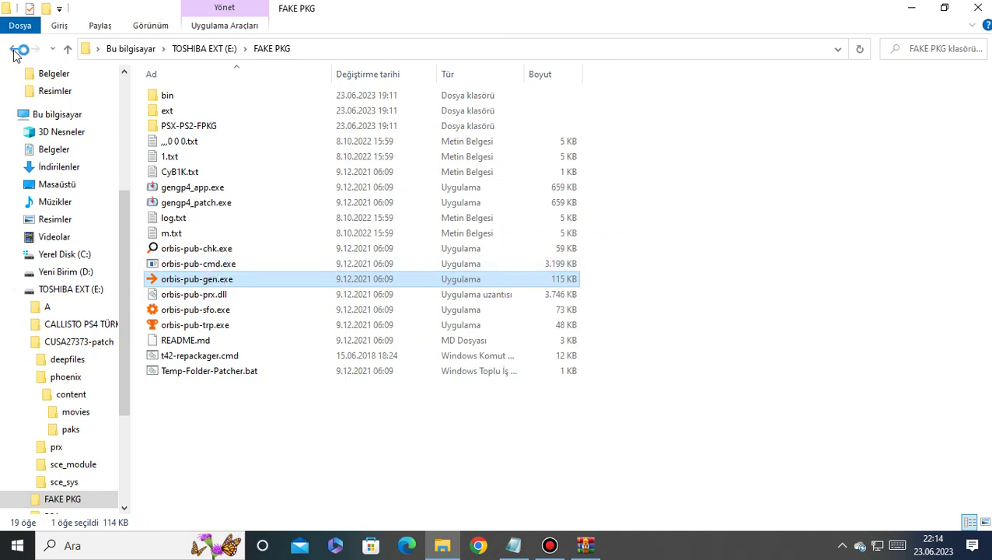
key("BackSpace")
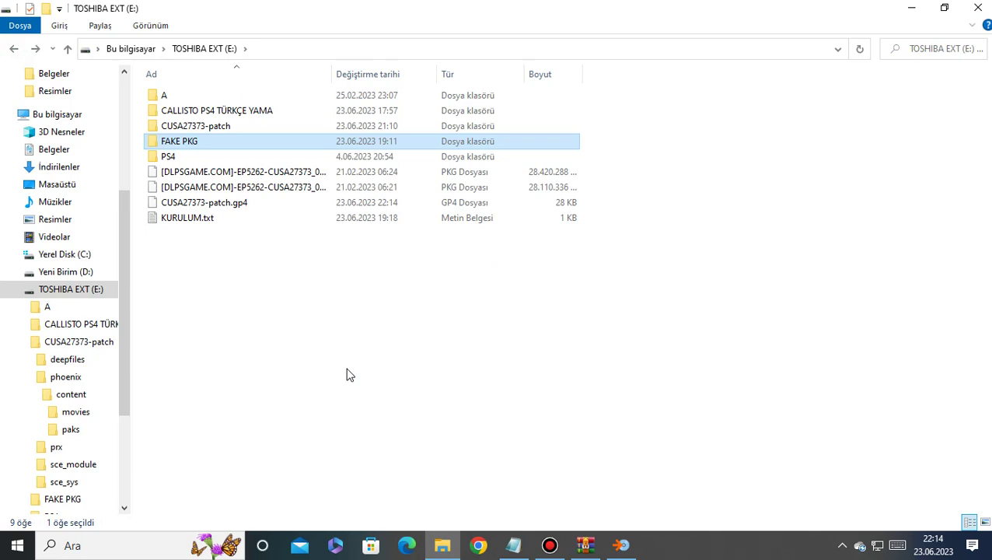
left_click(614, 545)
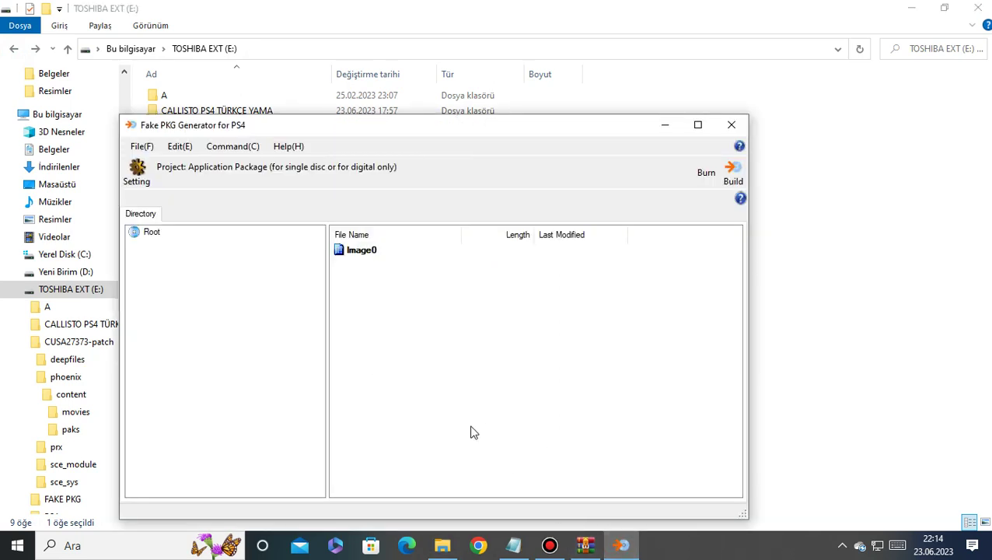
Read the end of step 19 and all of step 20 in the notes about opening the GP4 project
left_click(514, 545)
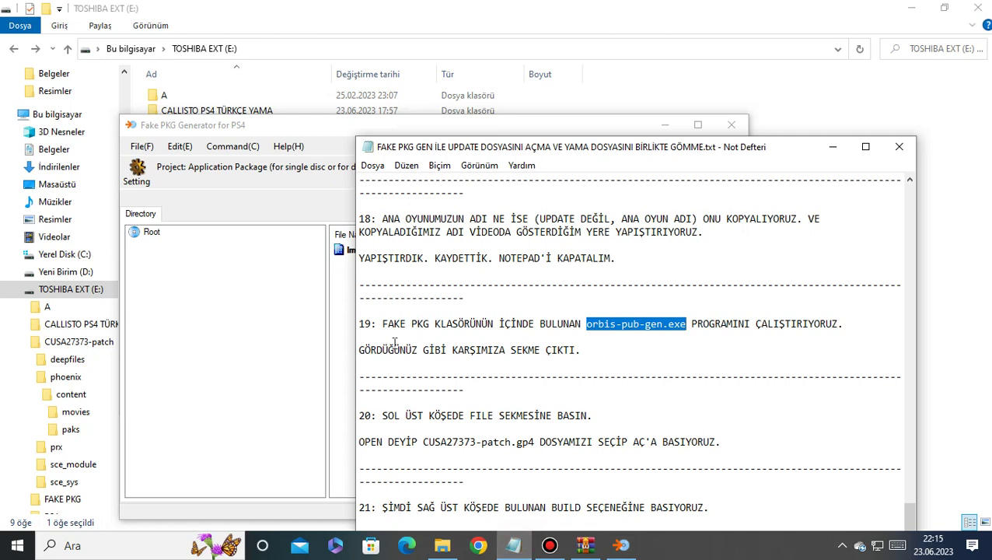
left_click_drag(359, 350, 583, 347)
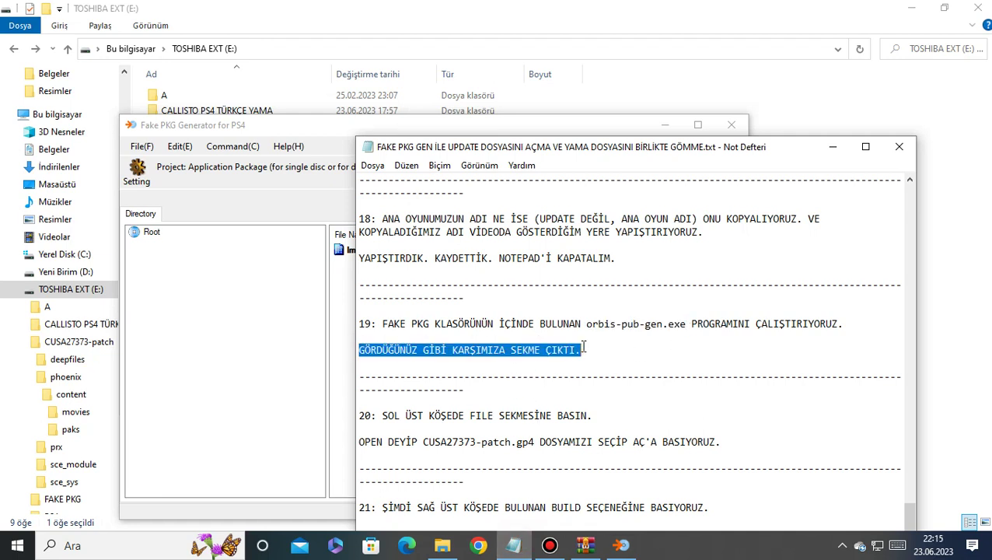
scroll(549, 350, "down", 2)
left_click_drag(384, 336, 595, 345)
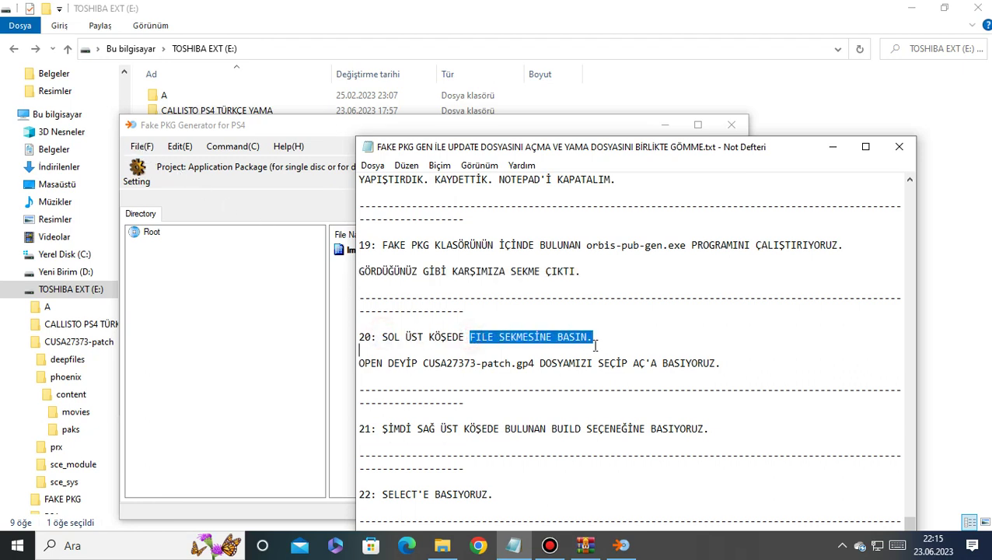
left_click_drag(359, 363, 738, 363)
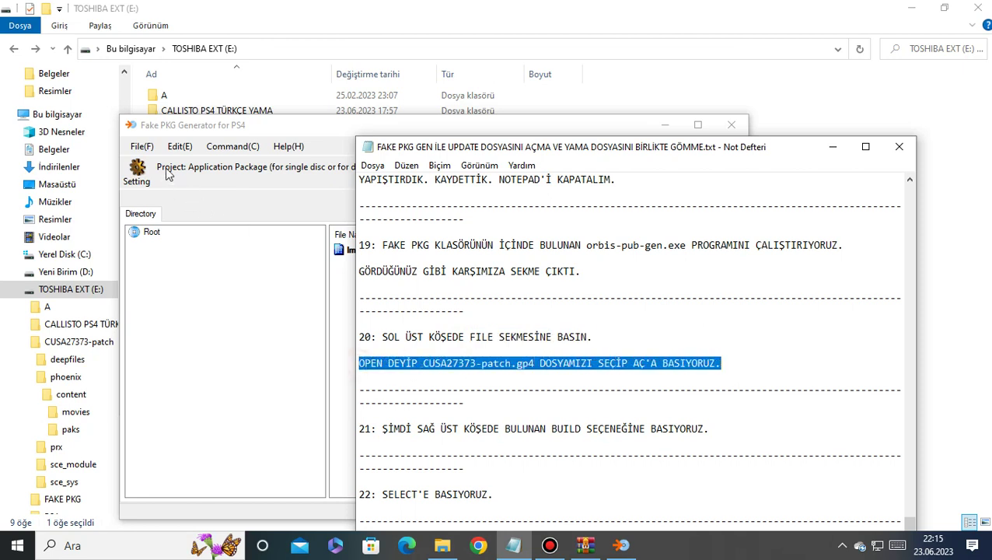
Following step 20, open the CUSA27373-patch.gp4 project from the root of TOSHIBA EXT (E:) in Fake PKG Generator
left_click(147, 151)
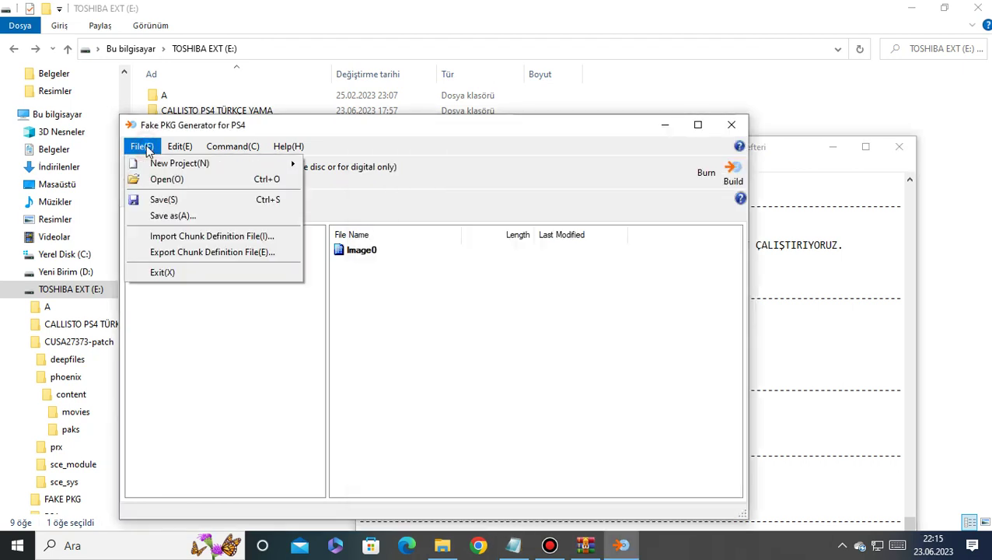
left_click(175, 182)
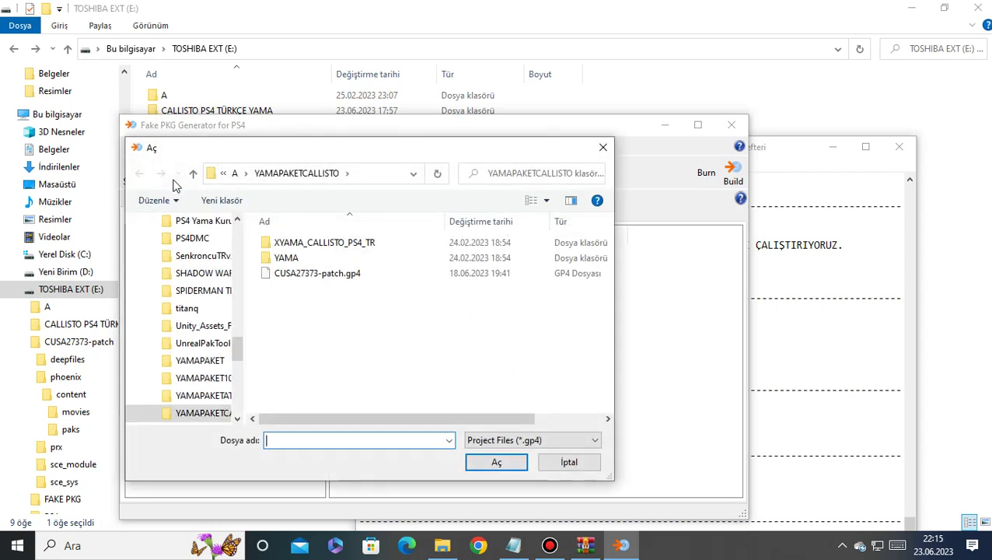
key("alt+Tab")
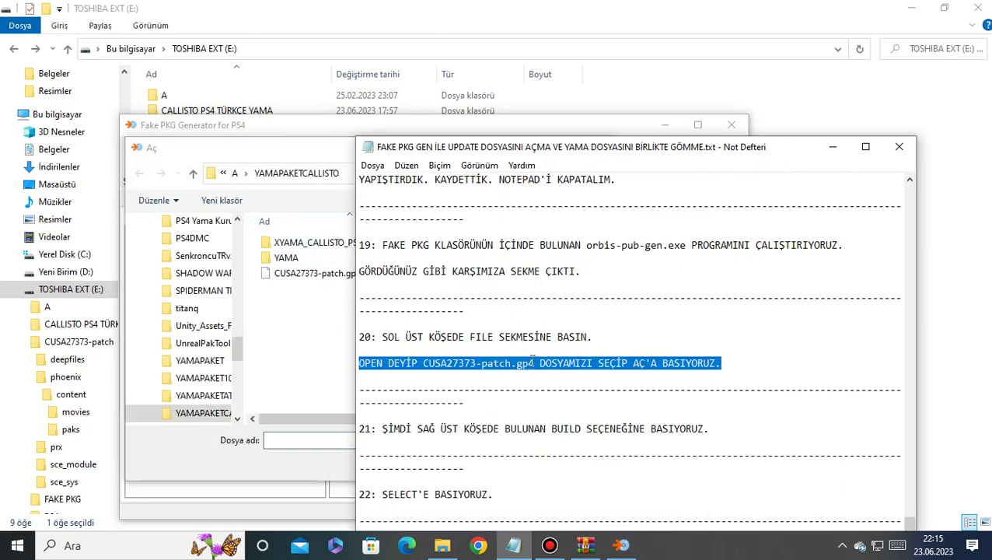
left_click(447, 363)
left_click_drag(423, 363, 721, 361)
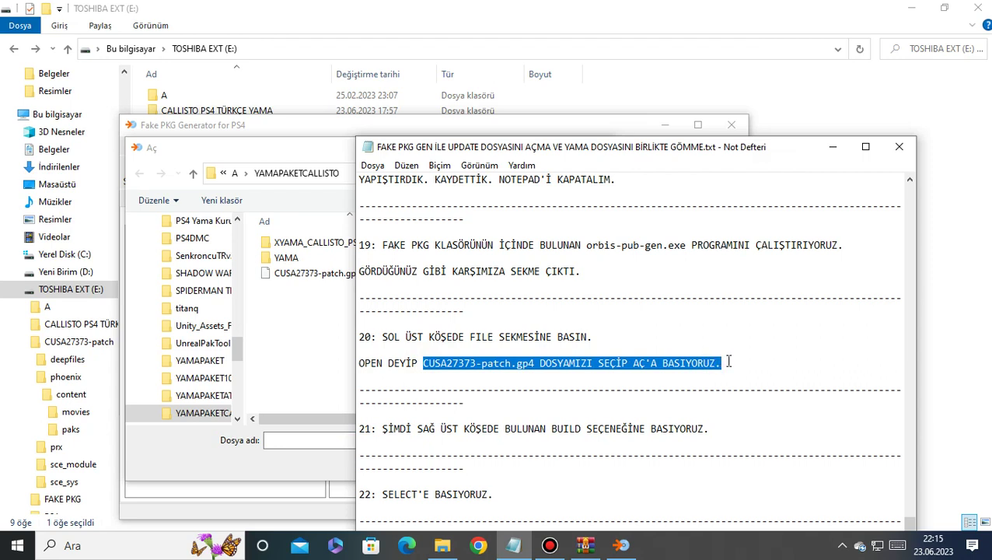
left_click(317, 343)
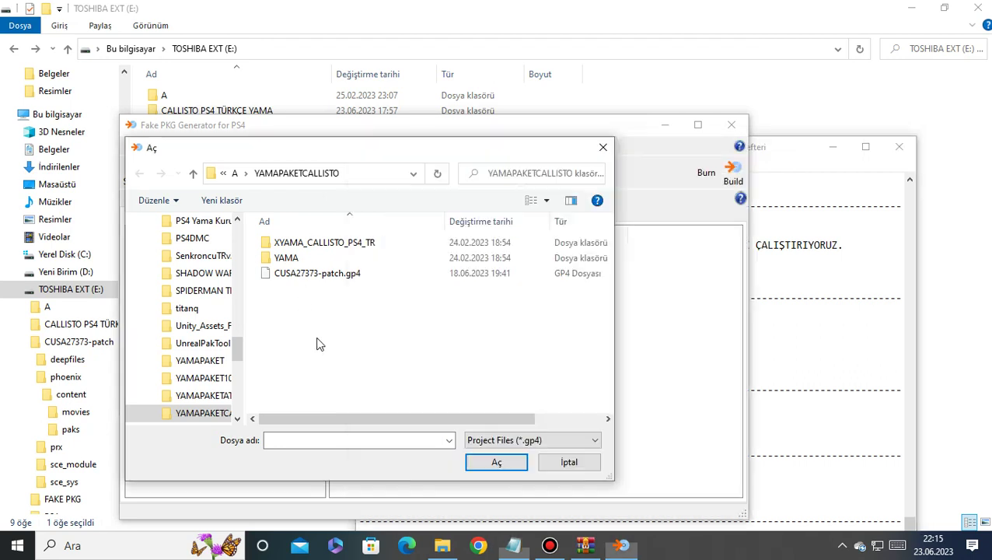
left_click(223, 173)
left_click(241, 197)
left_click(223, 173)
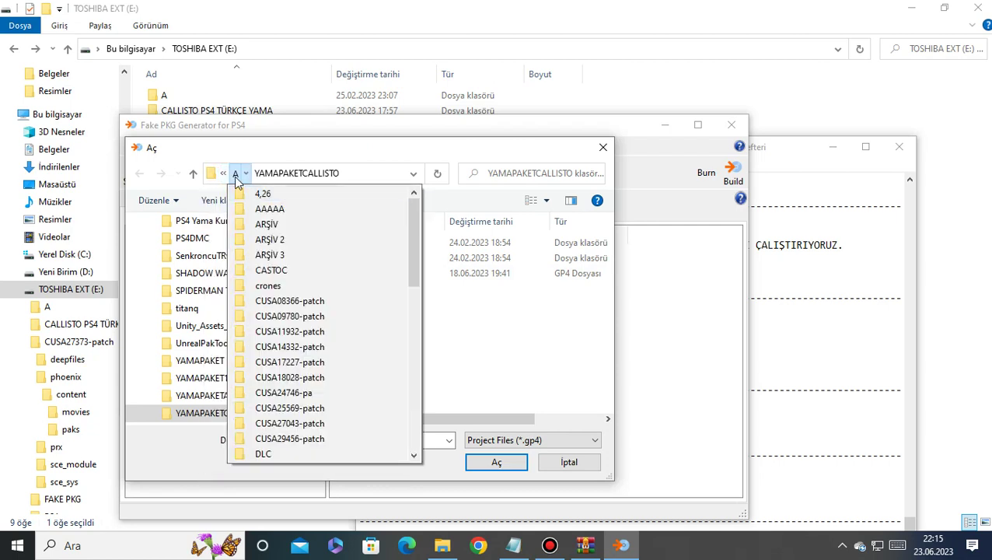
left_click(223, 173)
left_click(237, 195)
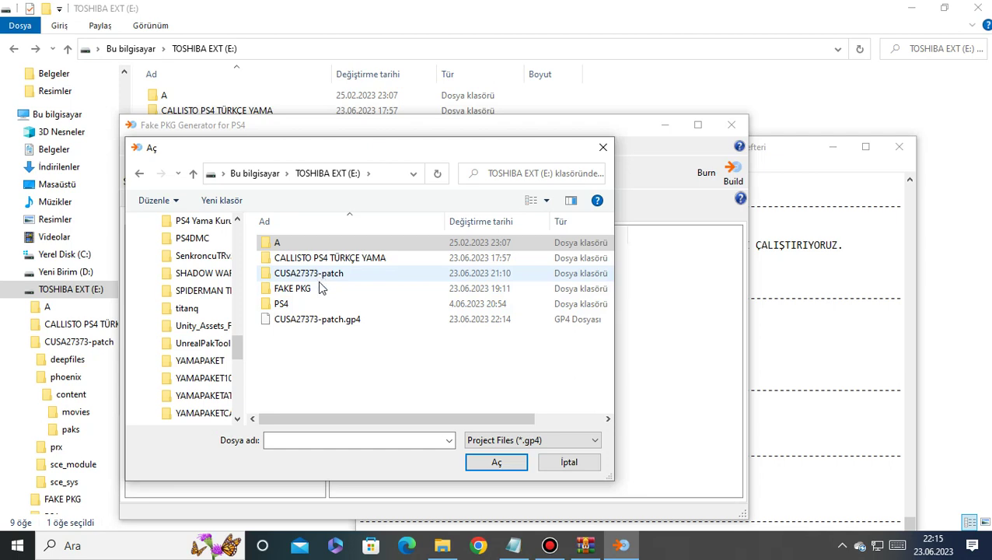
left_click(327, 319)
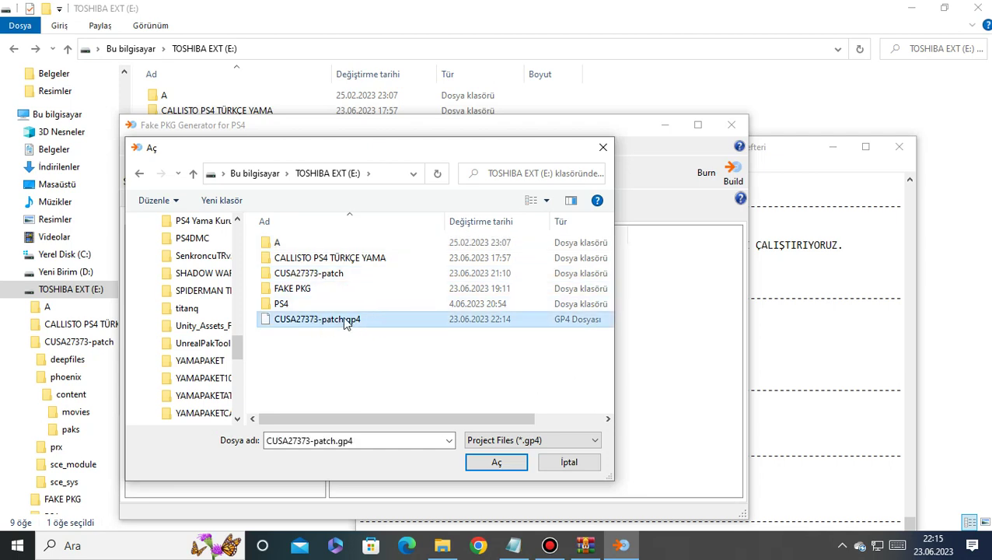
double_click(340, 321)
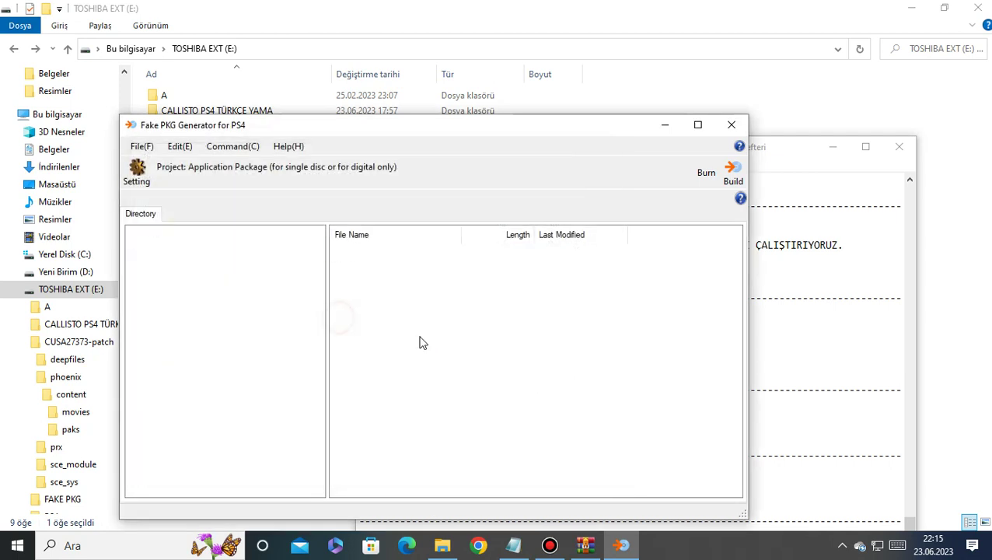
Read step 21 in the notes, move the notes window clear of the Build command, and open the build settings for the patch project
left_click(790, 148)
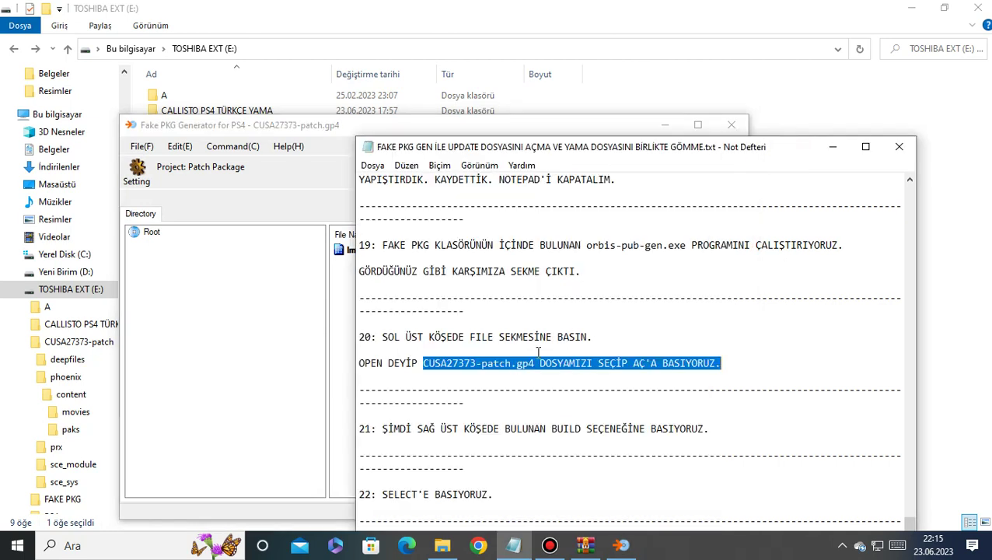
scroll(514, 366, "down", 2)
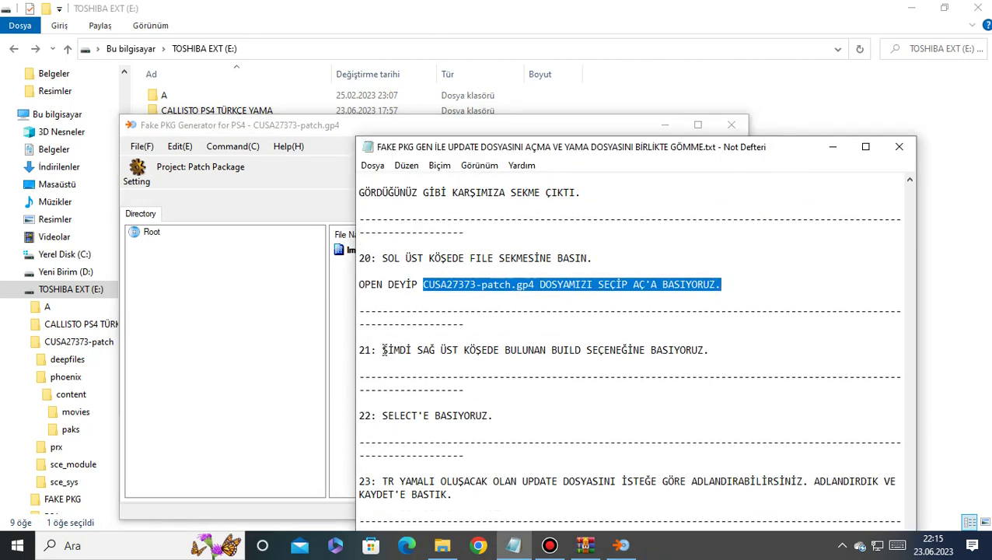
left_click_drag(383, 350, 710, 350)
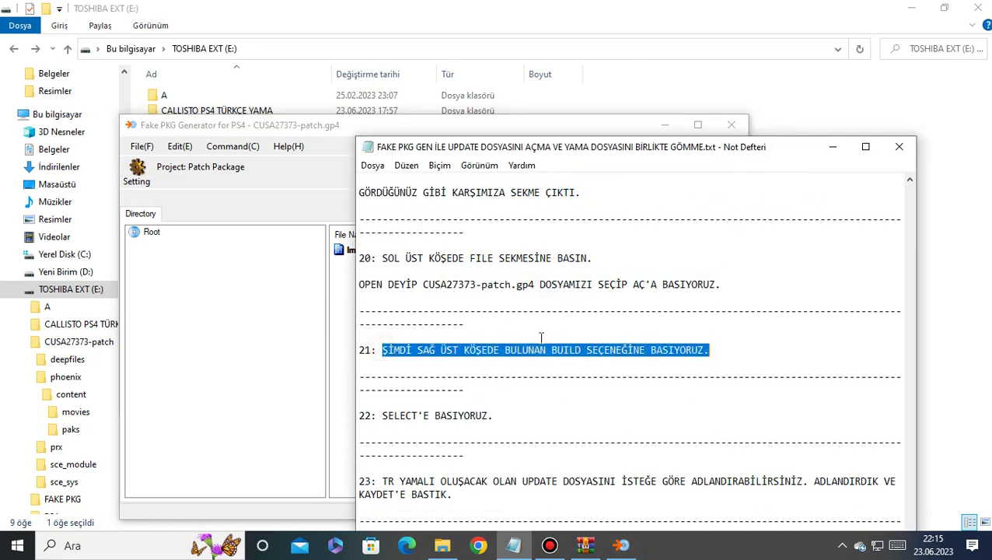
left_click_drag(568, 146, 572, 226)
left_click(490, 429)
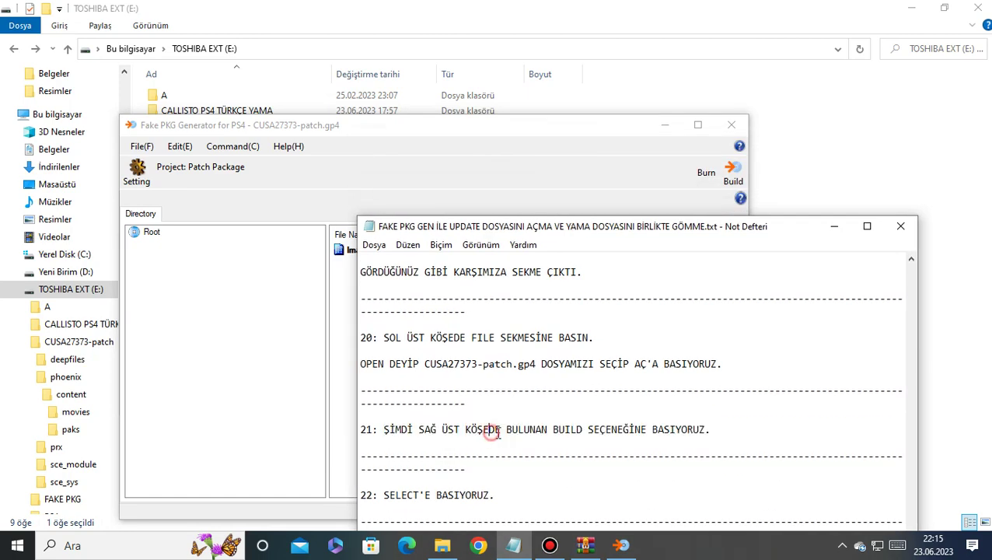
left_click_drag(554, 429, 585, 430)
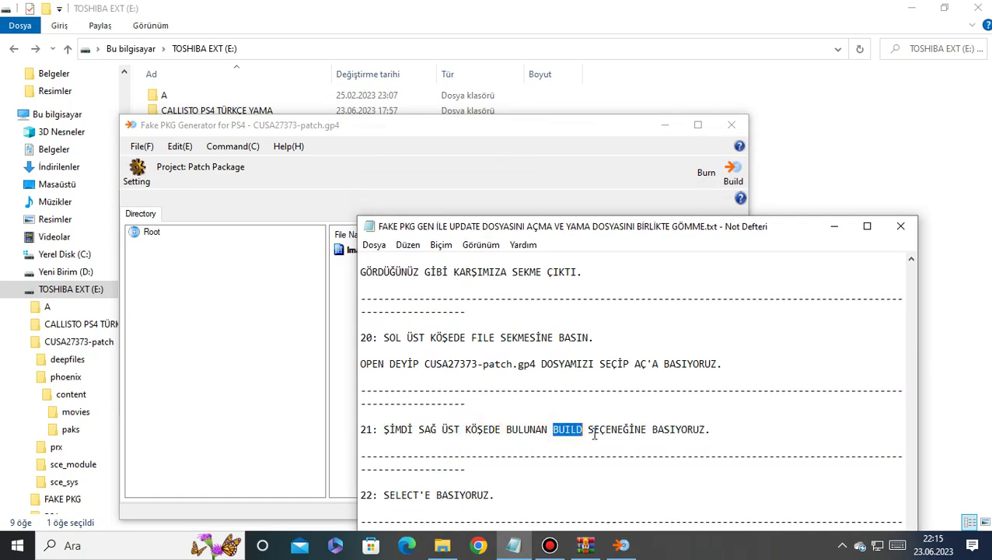
left_click(604, 129)
left_click(731, 180)
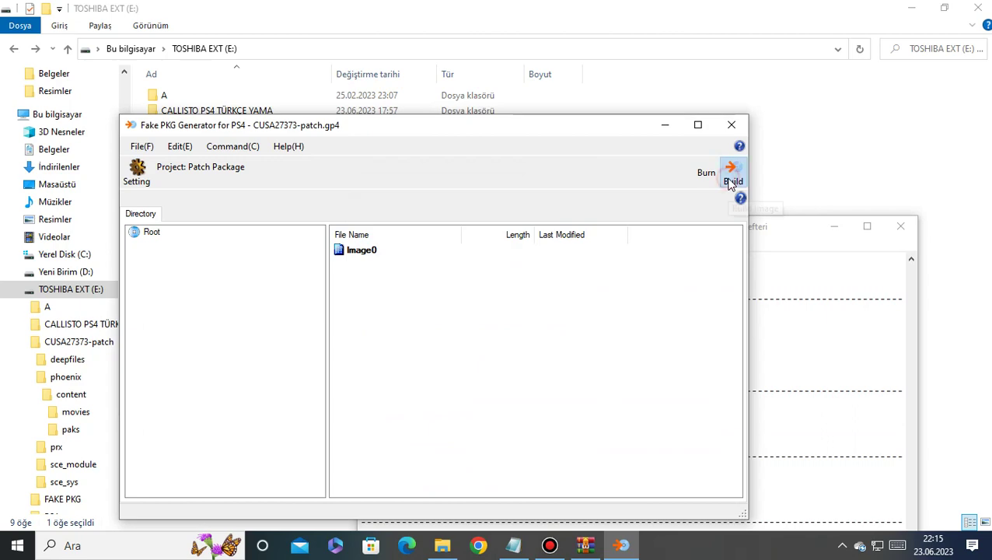
Following step 22 of the notes, start selecting the output package path and prefix the suggested file name with YAMA
left_click(787, 238)
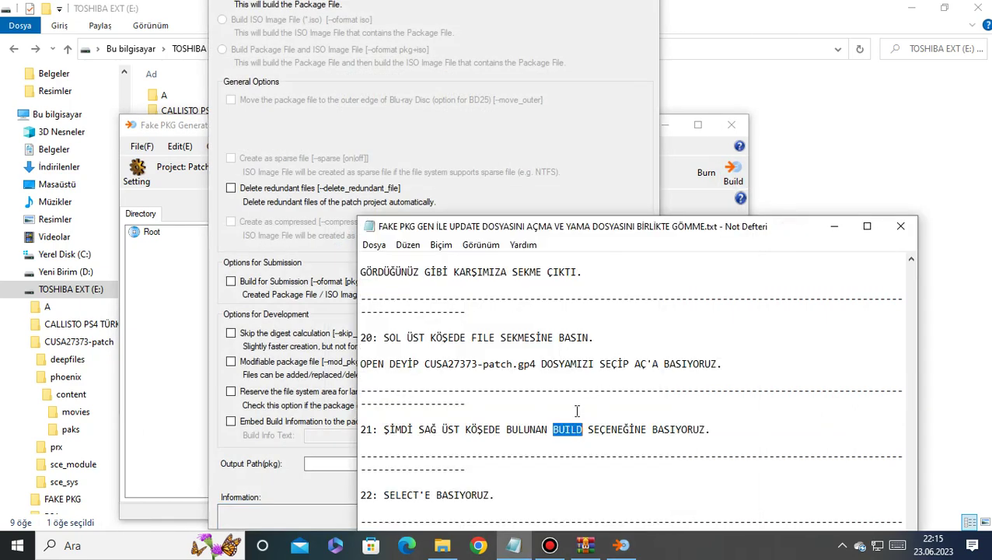
scroll(532, 421, "down", 2)
left_click_drag(385, 419, 515, 418)
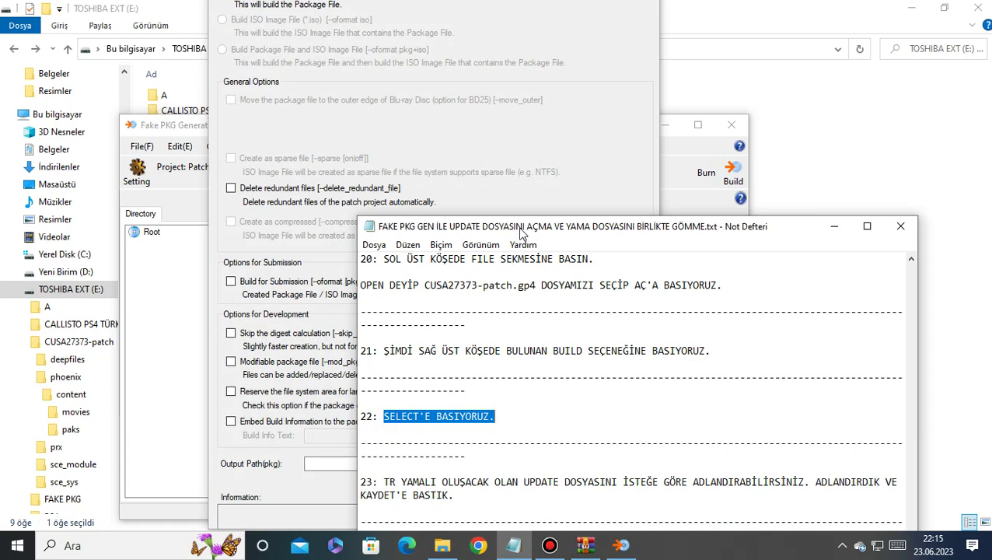
mouse_move(521, 226)
left_mouse_down()
mouse_move(545, 232)
mouse_move(531, 232)
left_mouse_up()
left_click(846, 236)
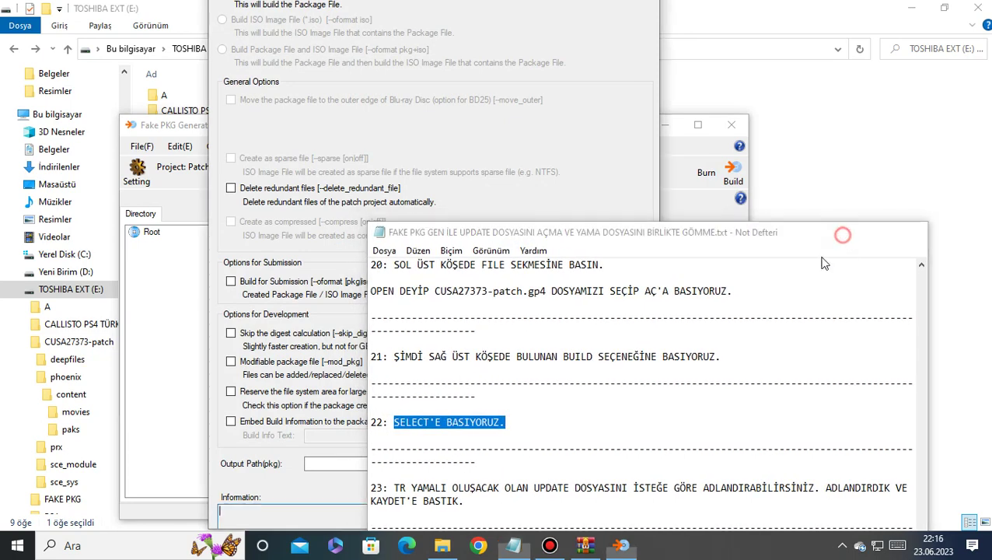
left_click(622, 465)
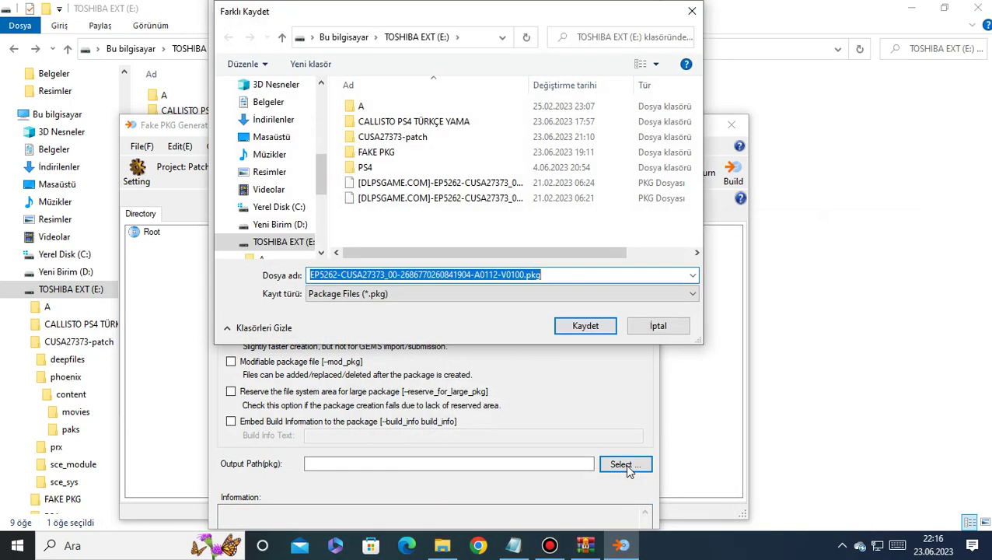
left_click(311, 277)
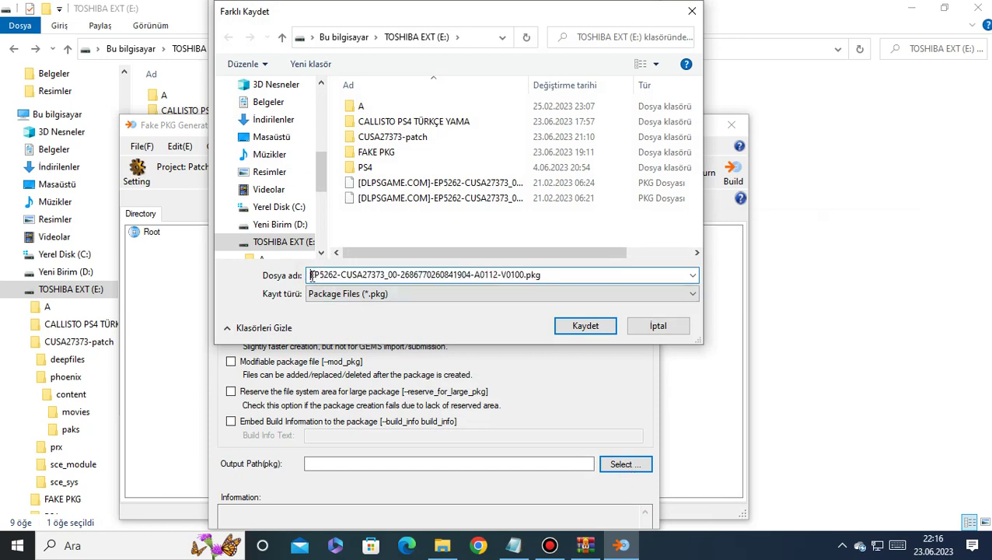
type("YAMA")
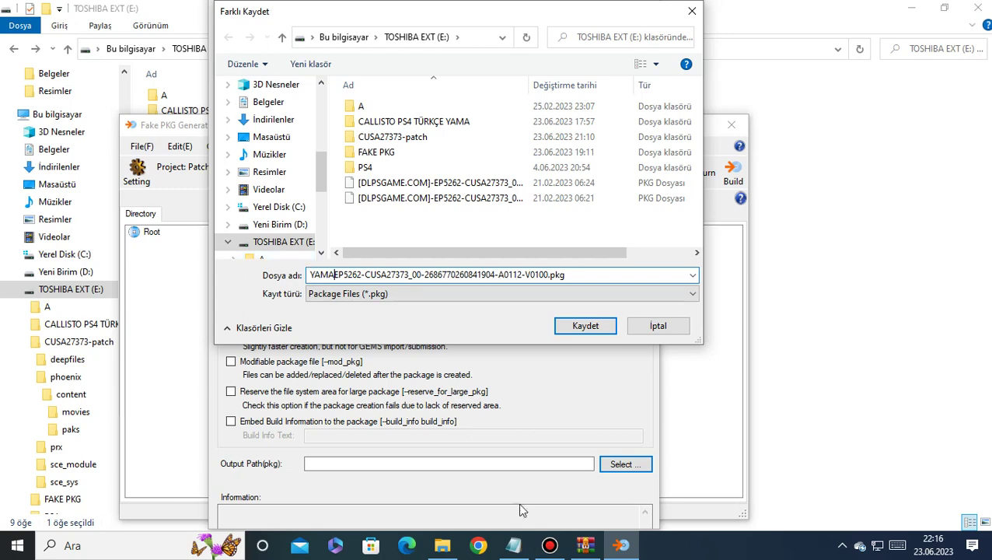
left_click(514, 546)
scroll(529, 465, "down", 1)
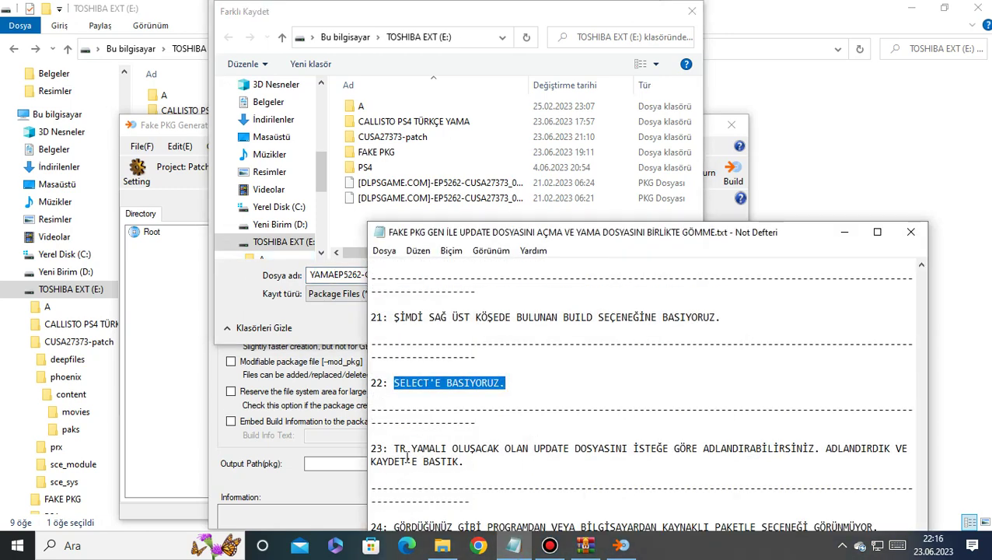
left_click_drag(393, 448, 837, 462)
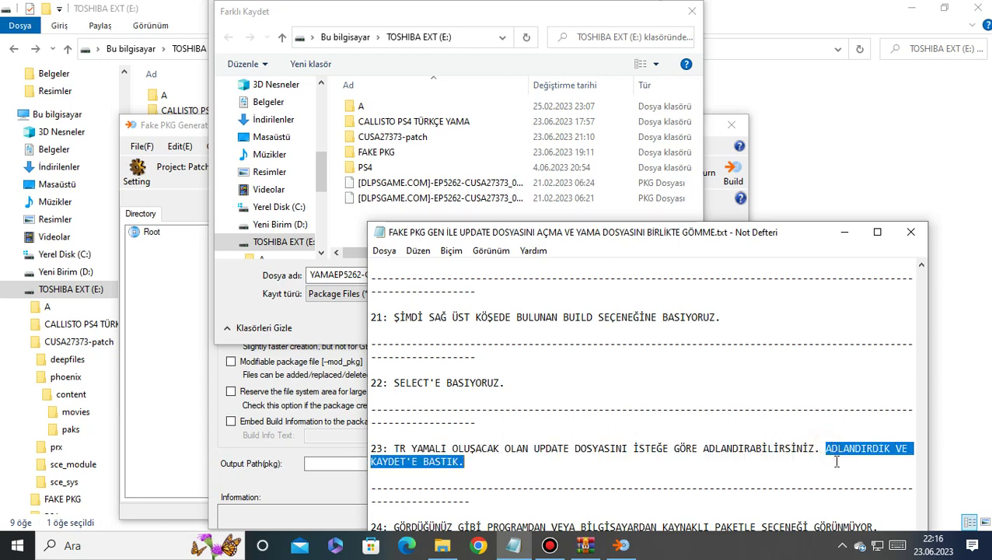
left_click(845, 232)
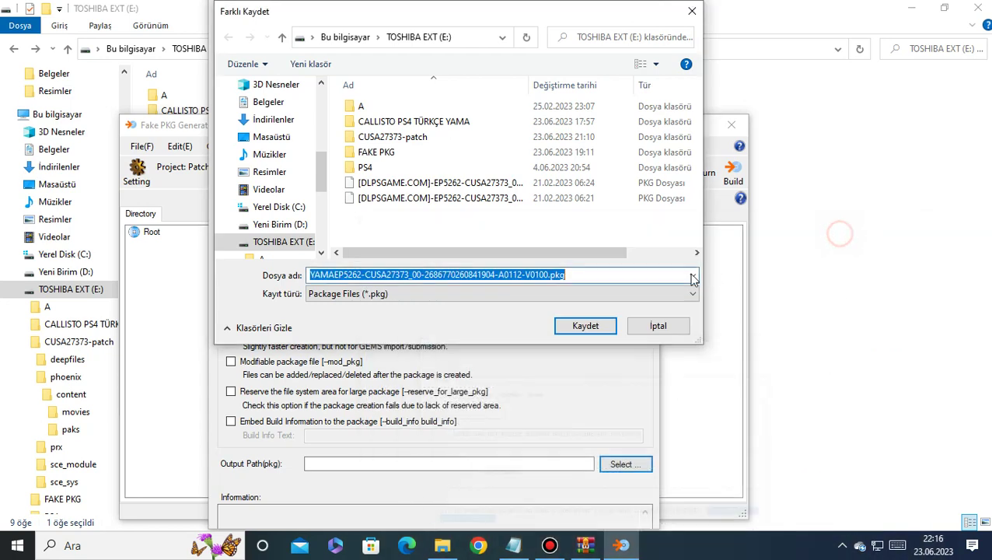
left_click(583, 330)
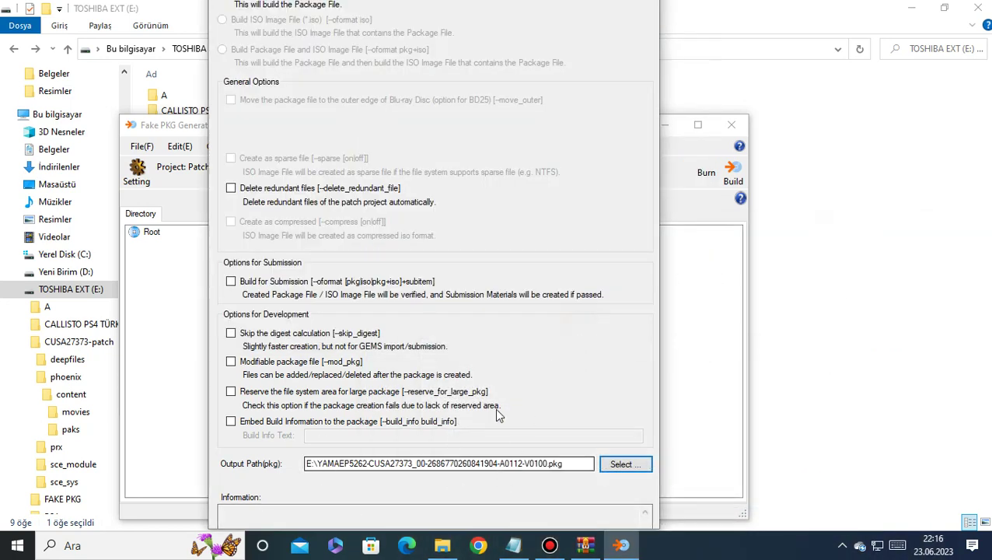
Read the first two sentences of step 24 in the notes and compare each with the build settings dialog
left_click(516, 547)
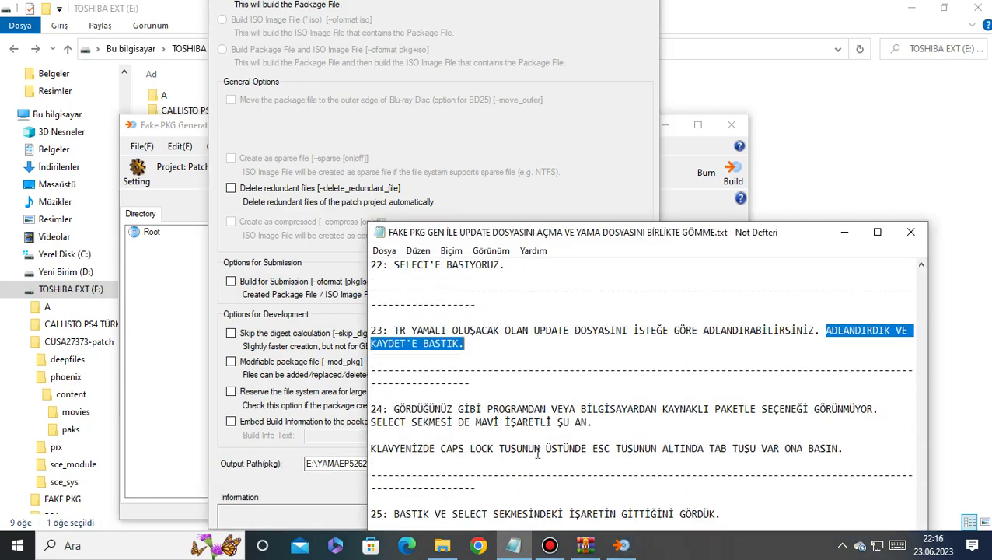
left_click_drag(397, 409, 881, 413)
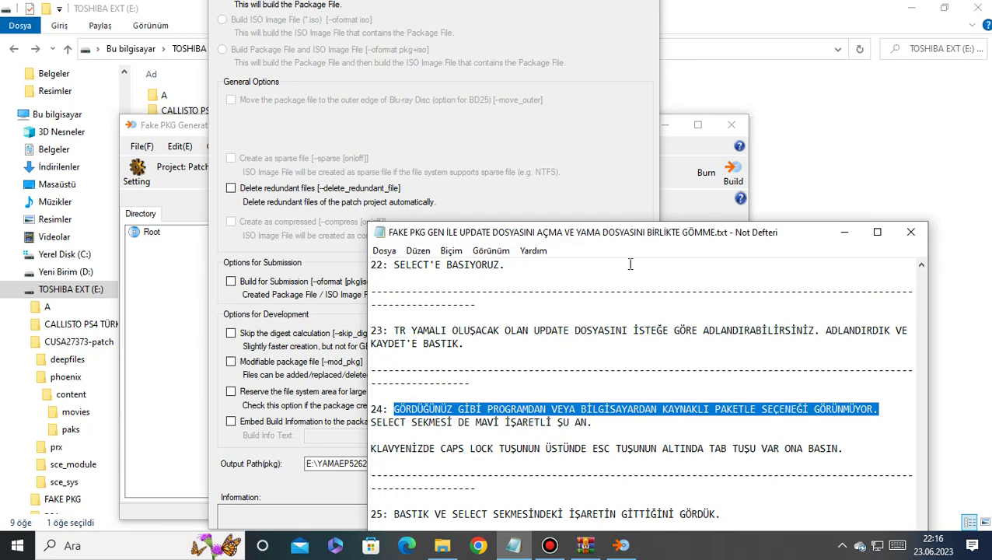
left_click(845, 232)
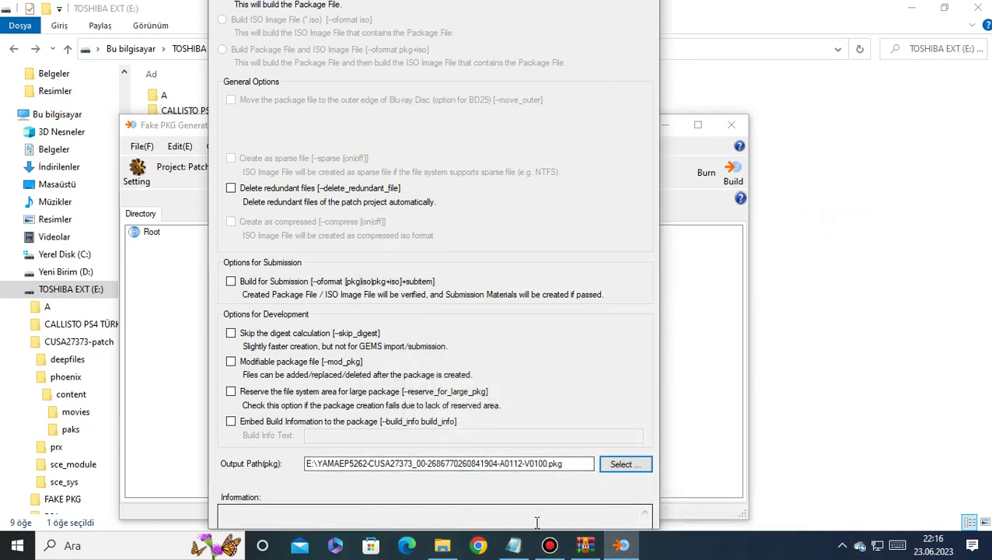
left_click(513, 545)
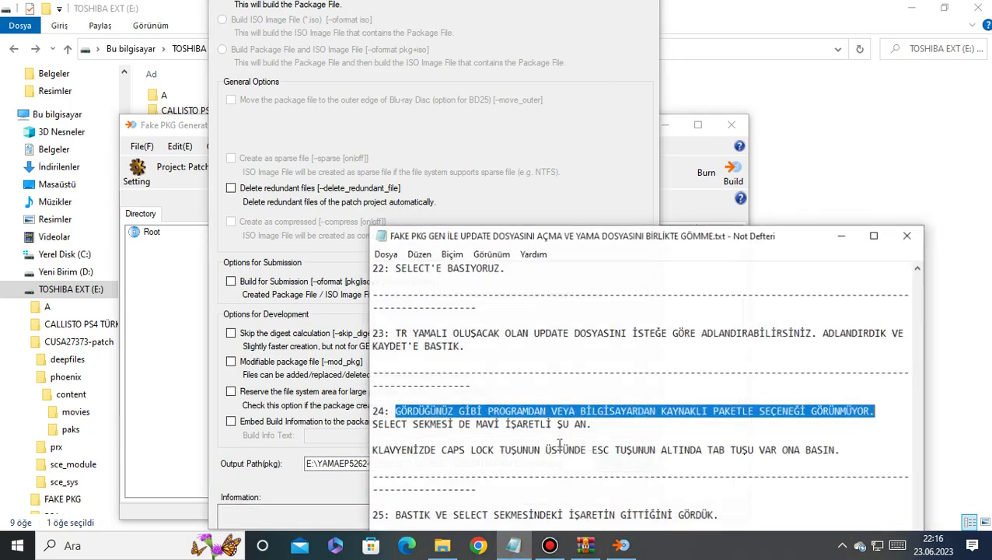
left_click_drag(371, 421, 595, 422)
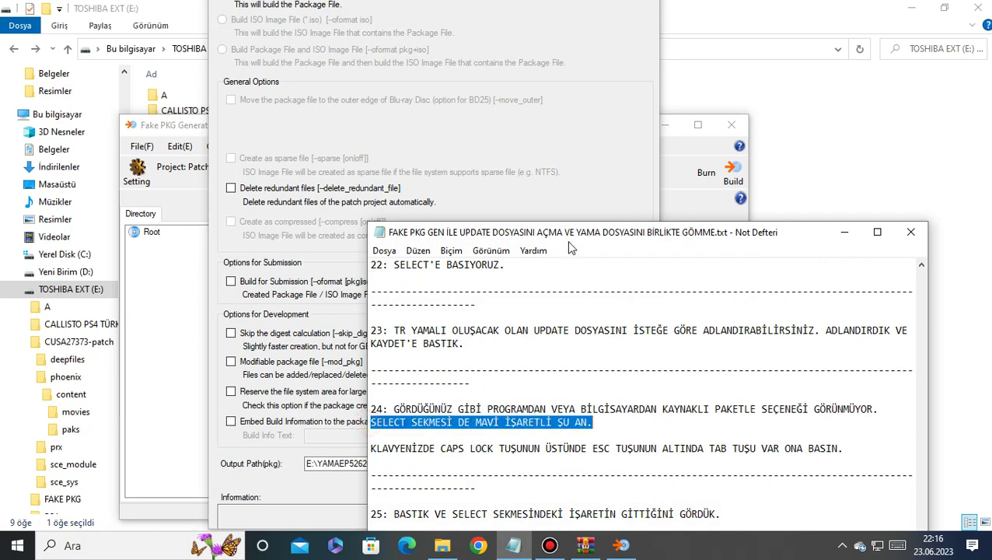
left_click(847, 232)
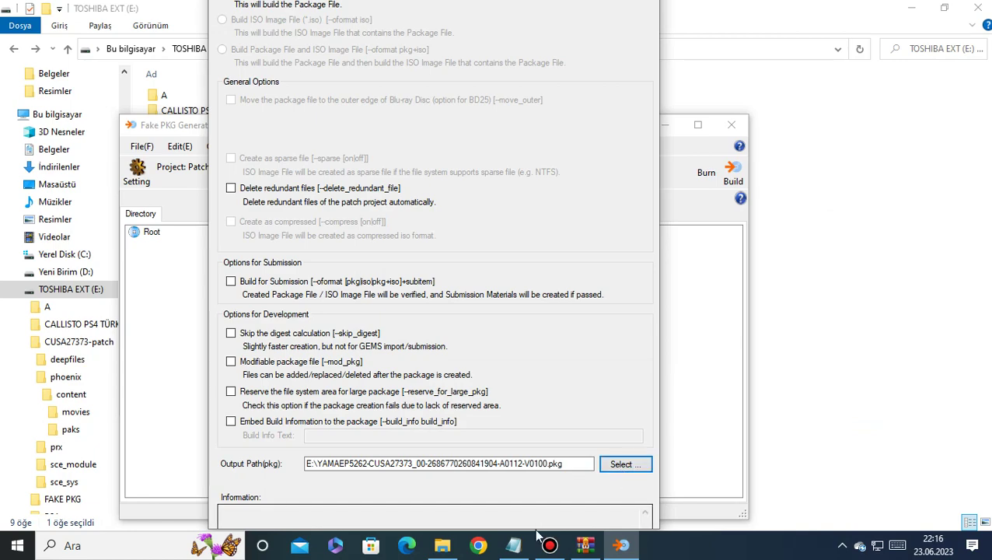
Read the keyboard instruction in step 24 of the notes, marking the part about moving focus
left_click(514, 545)
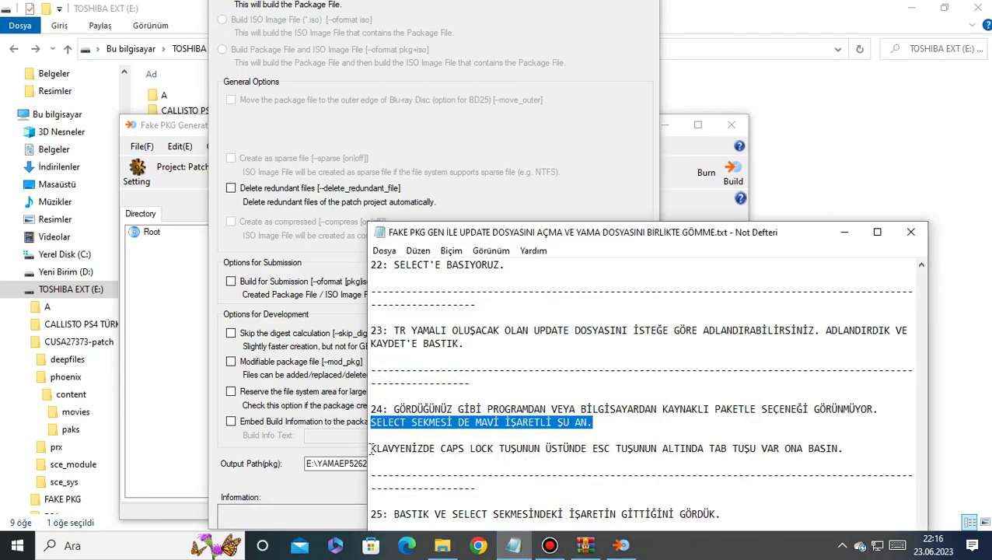
left_click_drag(371, 448, 491, 449)
left_click(495, 448)
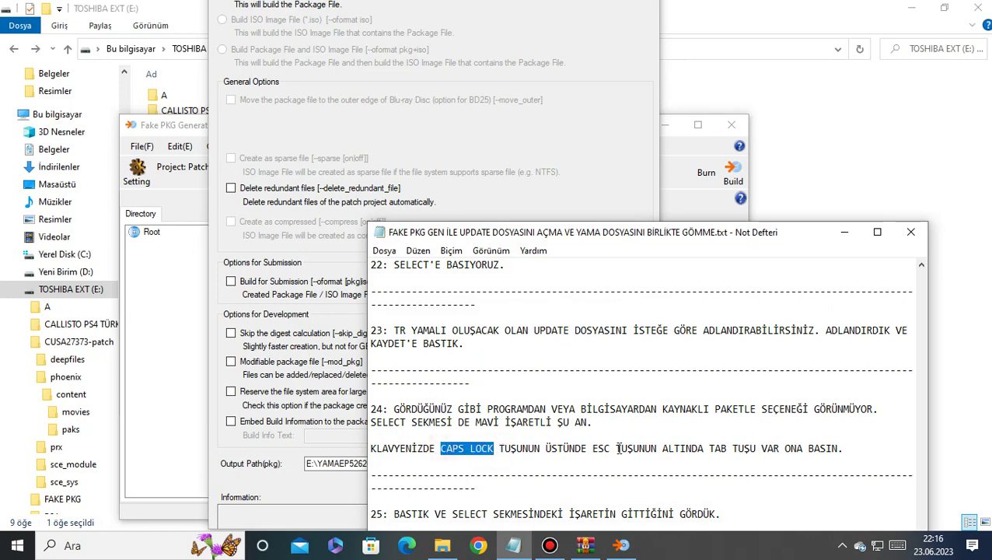
left_click_drag(593, 448, 612, 452)
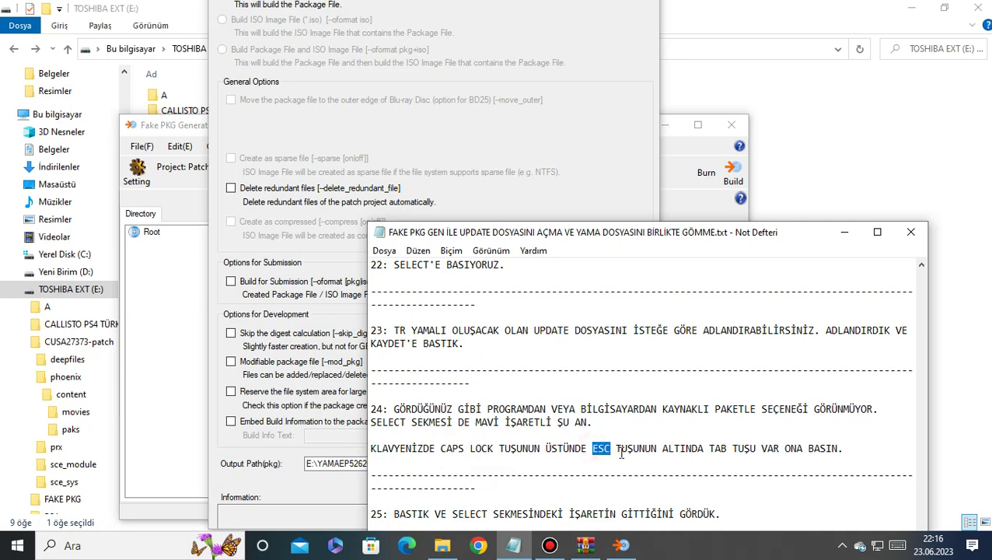
left_click(662, 449)
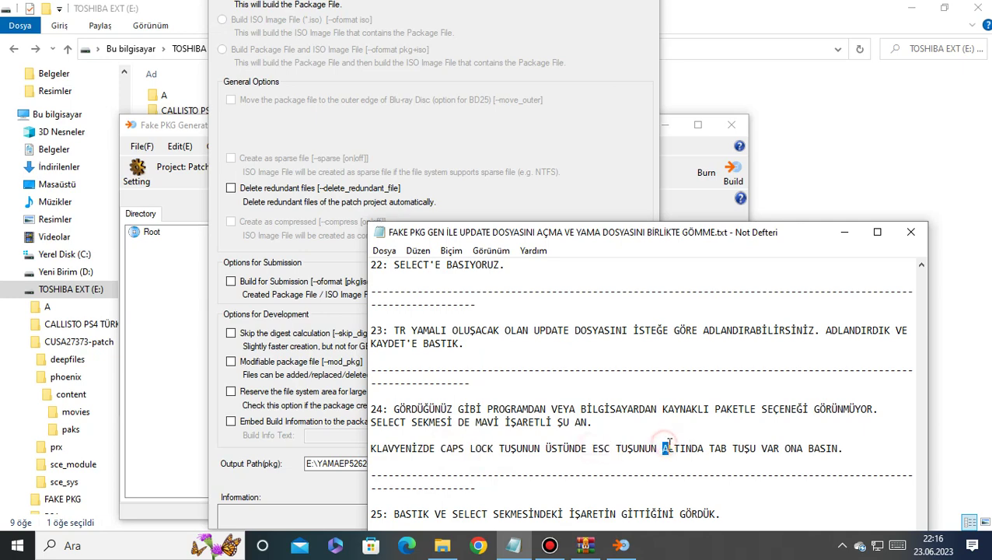
left_click_drag(708, 449, 846, 449)
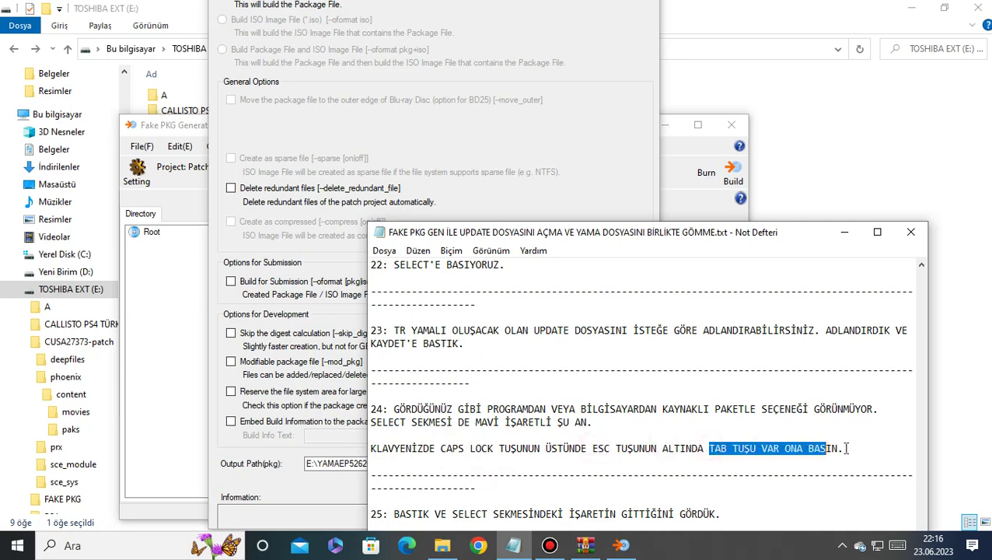
left_click(440, 452)
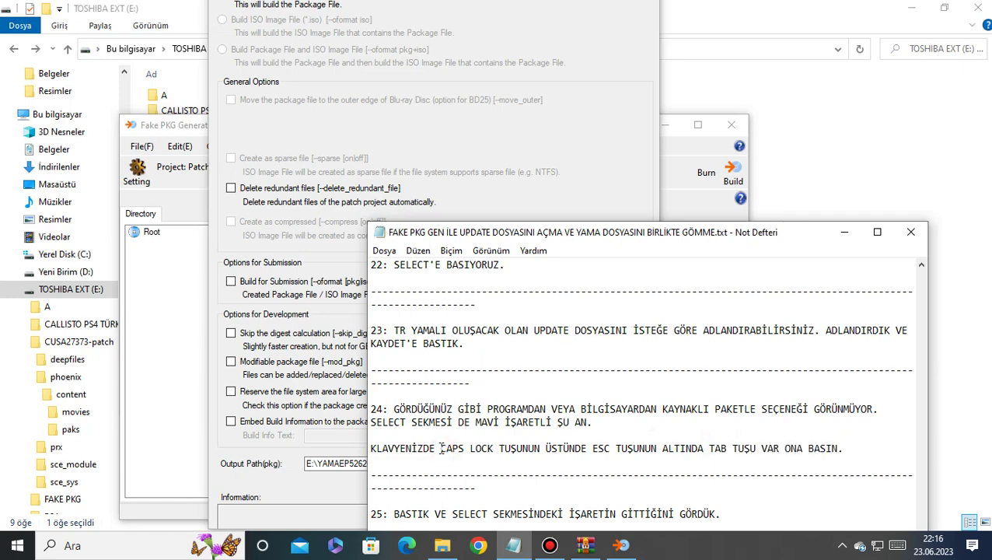
left_click_drag(440, 448, 845, 447)
left_click(789, 439)
left_click_drag(710, 449, 757, 448)
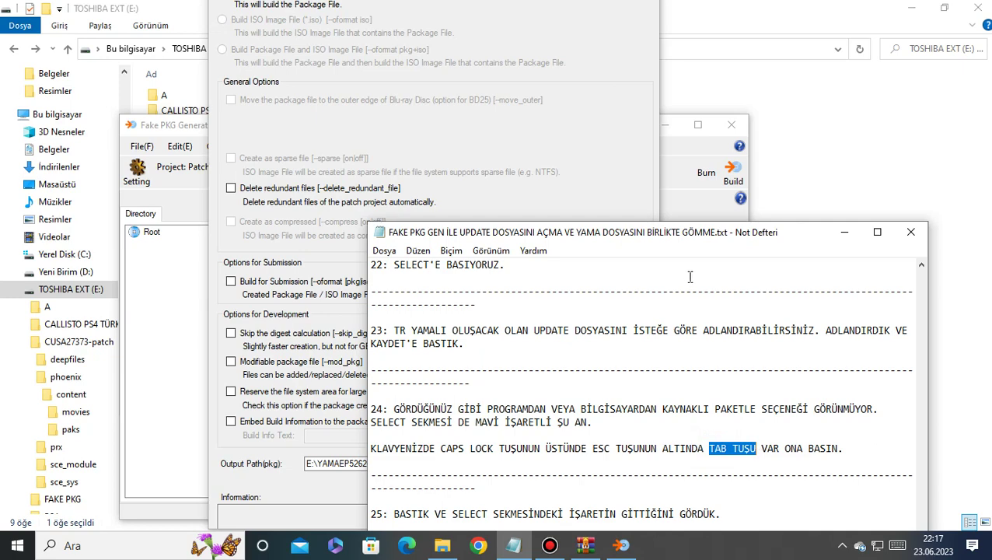
Minimize the notes, move the focus off the output path's Select button, and check this against step 25 of the notes
left_click_drag(683, 234, 677, 199)
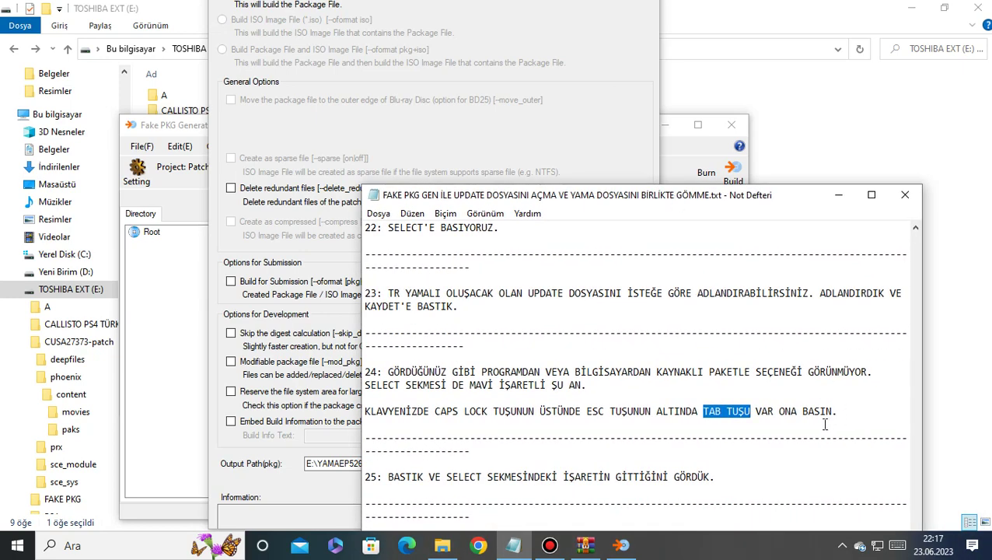
left_click(838, 195)
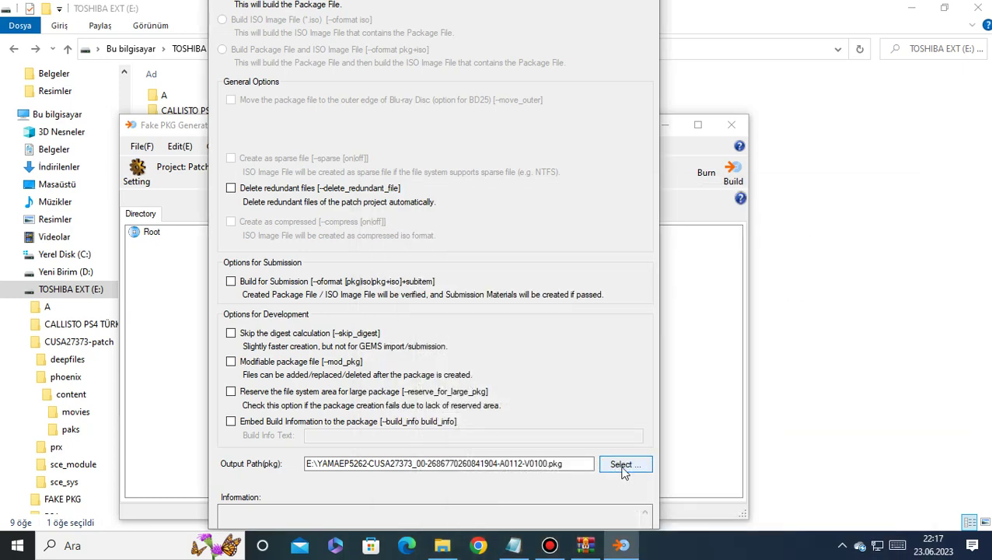
key("Tab")
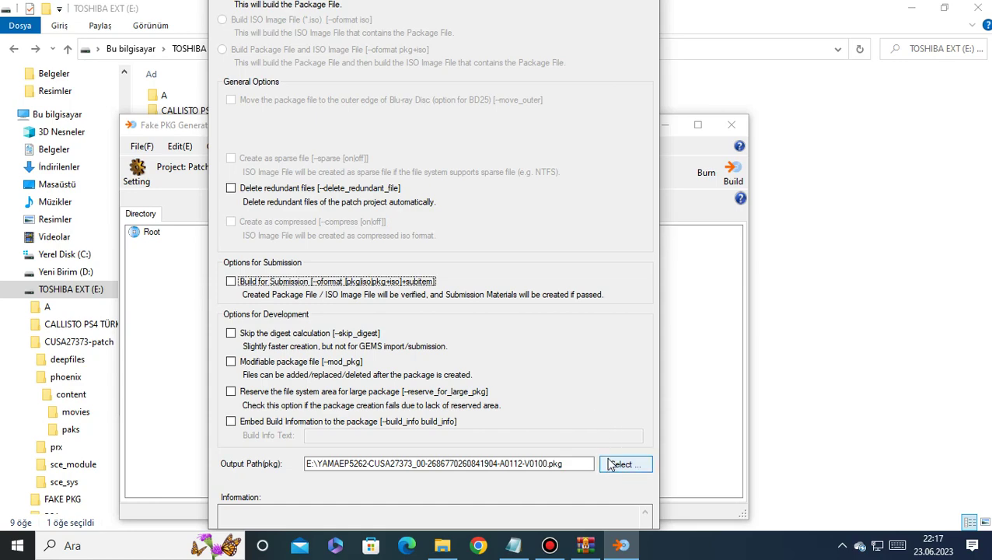
left_click(507, 546)
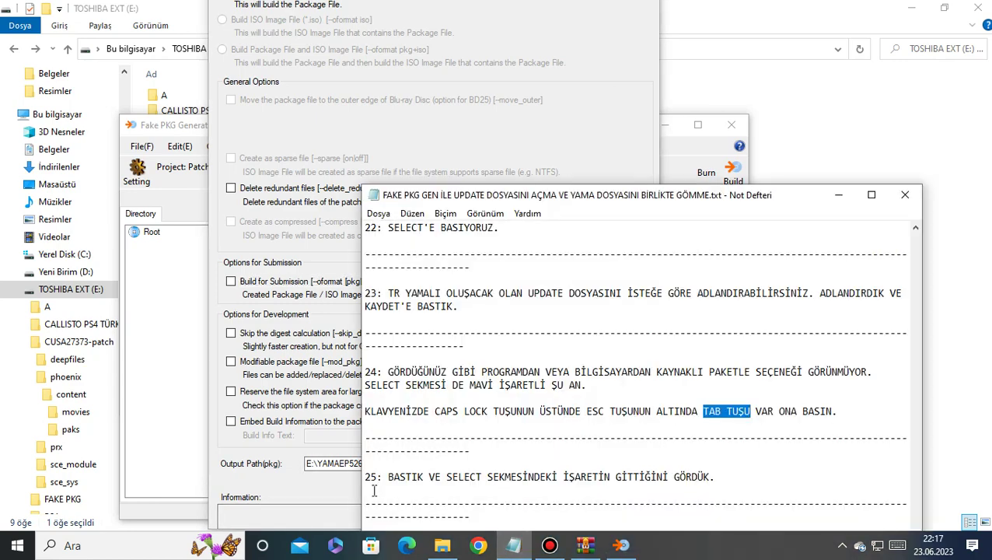
left_click_drag(389, 480, 724, 482)
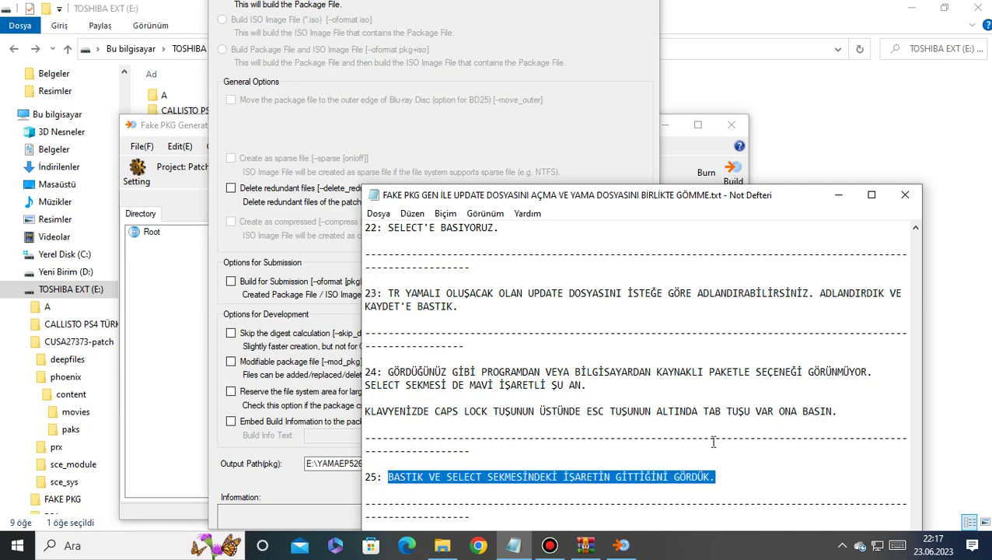
left_click(838, 194)
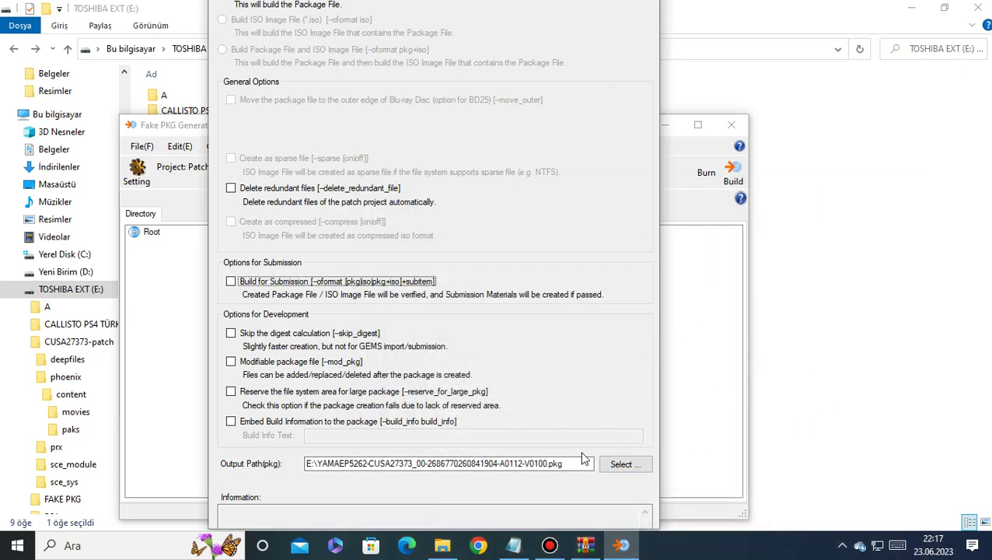
Read step 26 in the notes, minimize them, and start building the patch package from the build settings
left_click(514, 545)
scroll(560, 405, "down", 1)
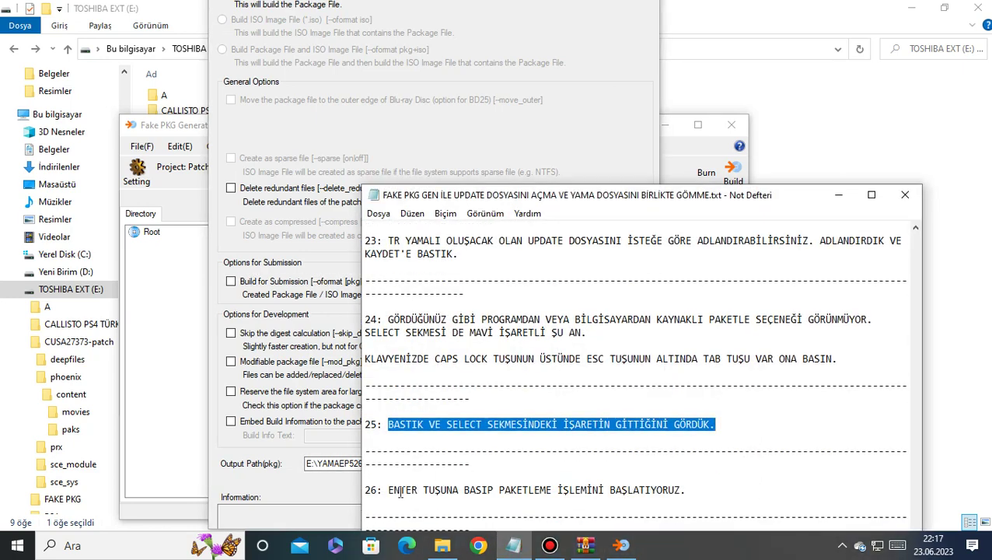
left_click_drag(387, 490, 695, 490)
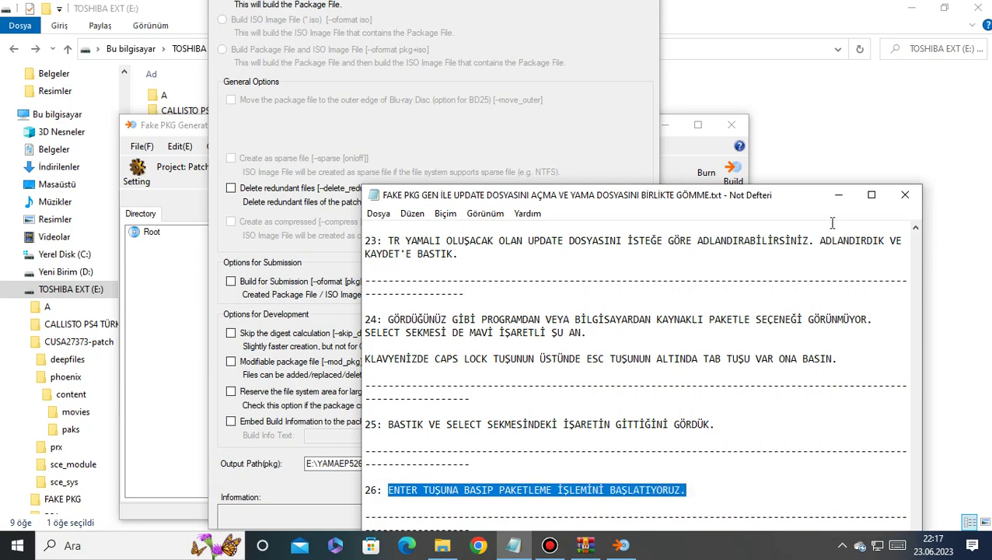
left_click(839, 194)
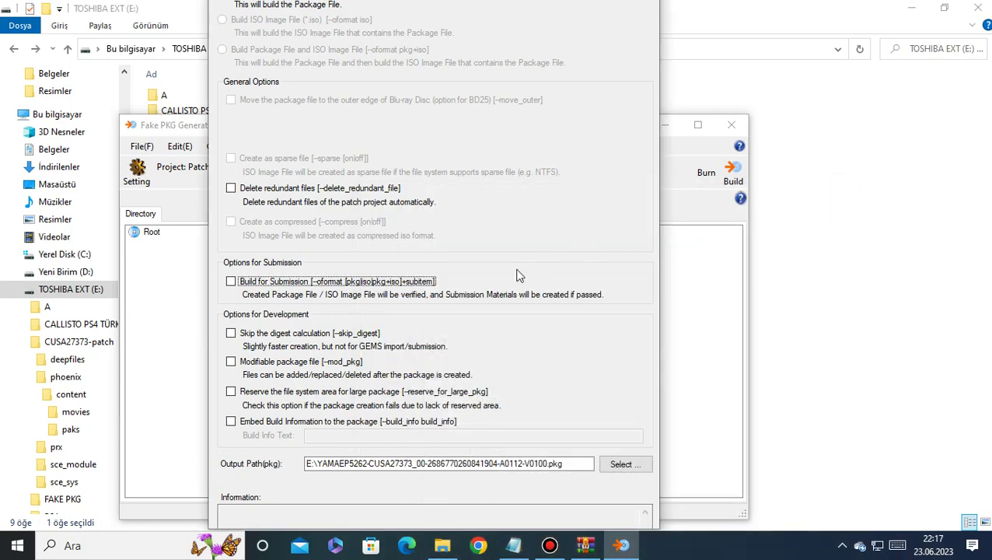
key("Return")
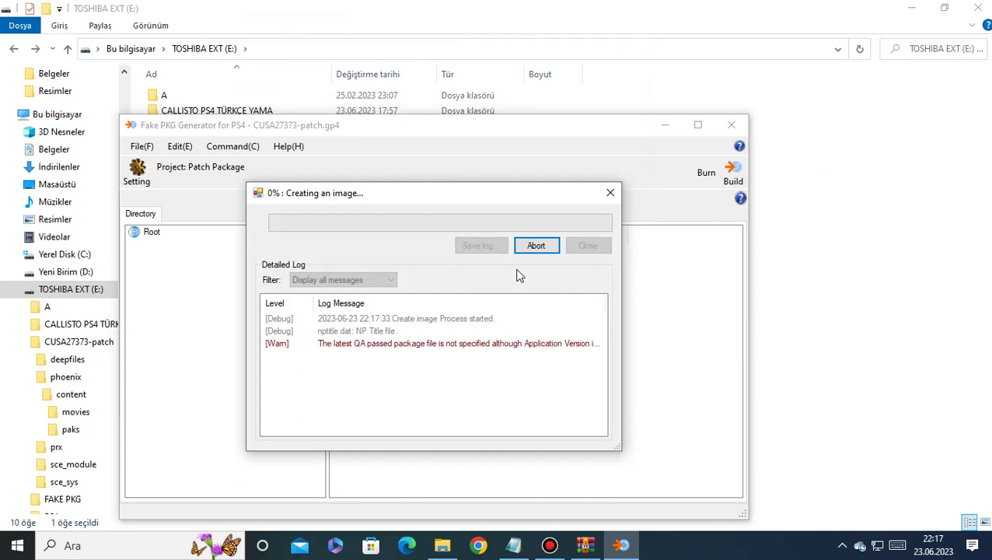
Read step 27 in the notes, minimize them, and examine the package build's progress and detailed log
left_click(513, 544)
left_click_drag(605, 188, 622, 126)
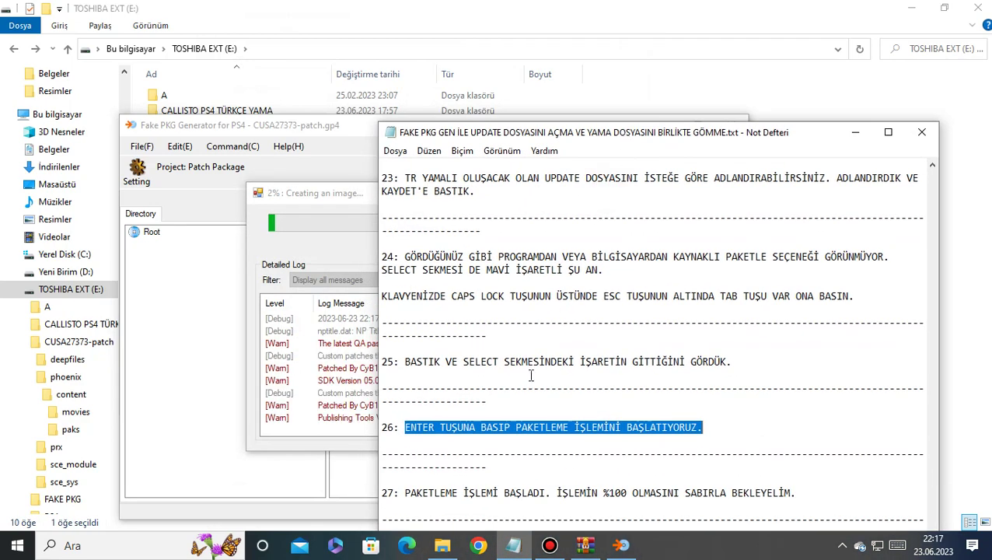
left_click_drag(404, 492, 798, 488)
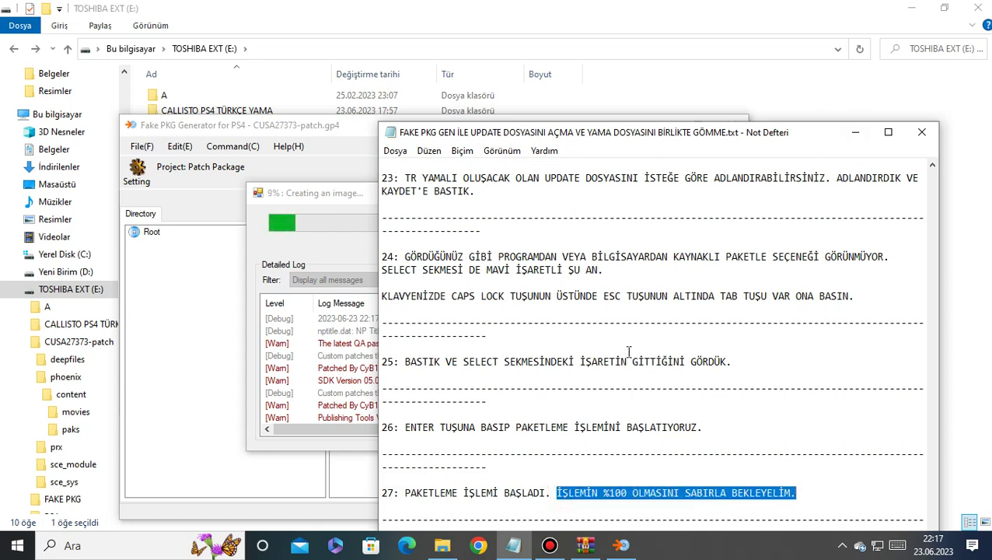
left_click_drag(679, 138, 682, 108)
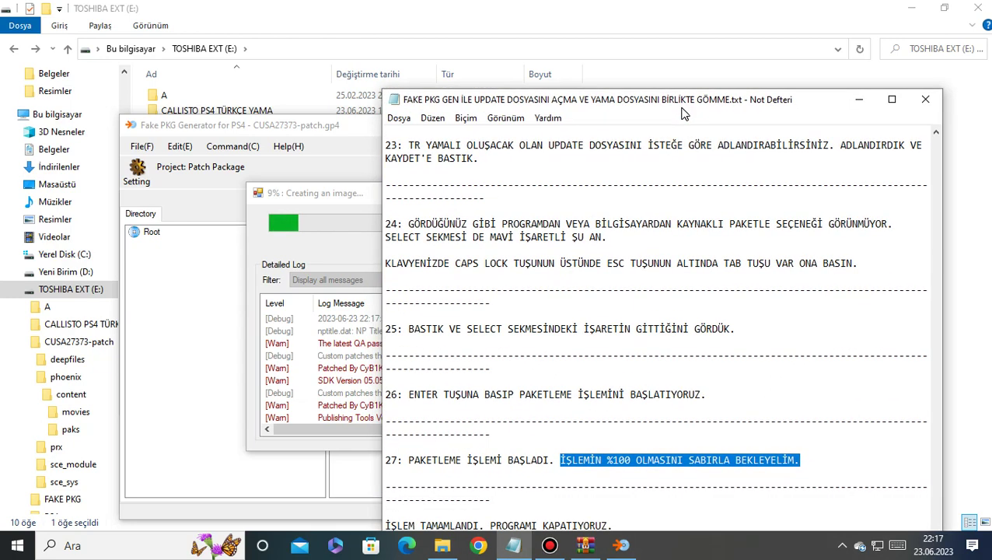
left_click(857, 102)
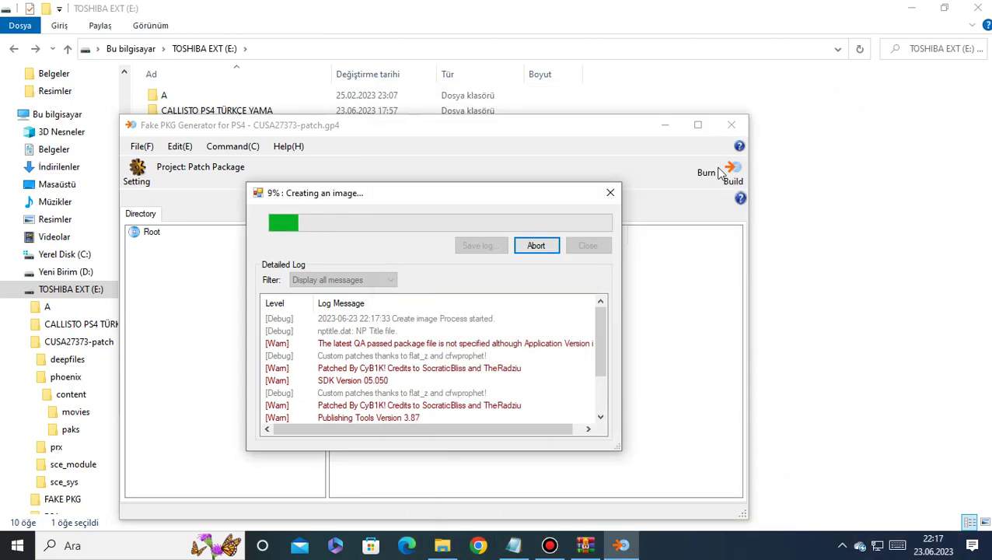
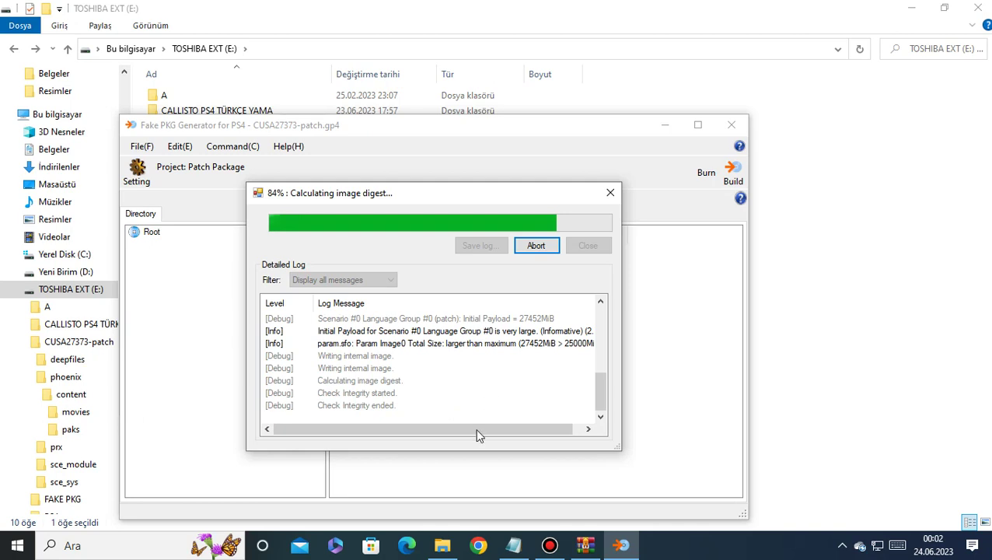
left_click_drag(477, 432, 554, 430)
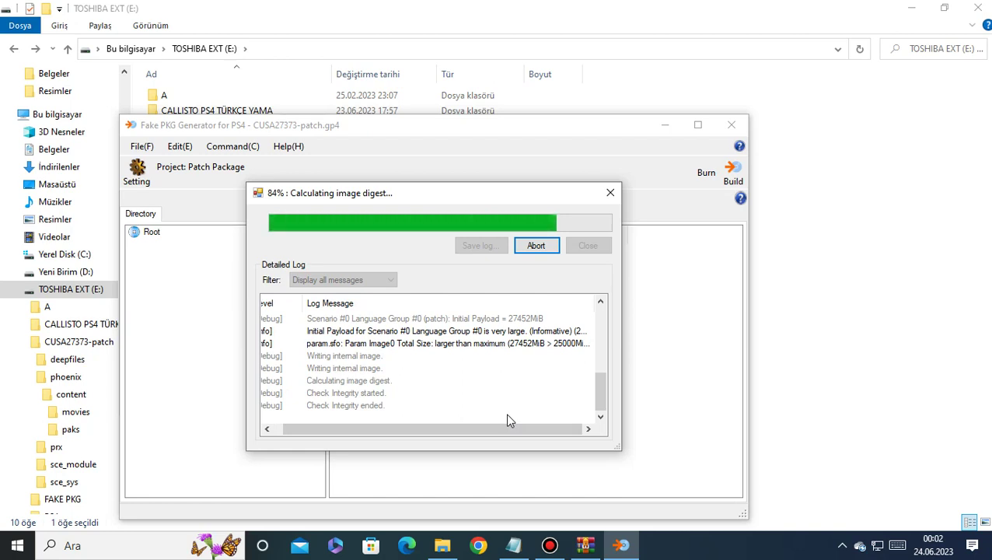
scroll(510, 420, "up", 6)
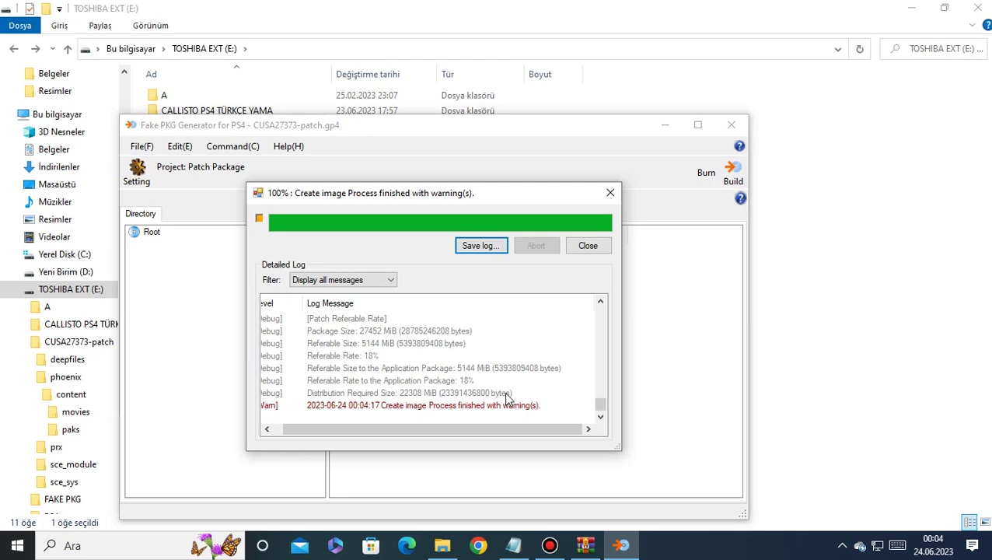
Following the completion note in the notes, close the finished build dialog and exit Fake PKG Generator
left_click(521, 550)
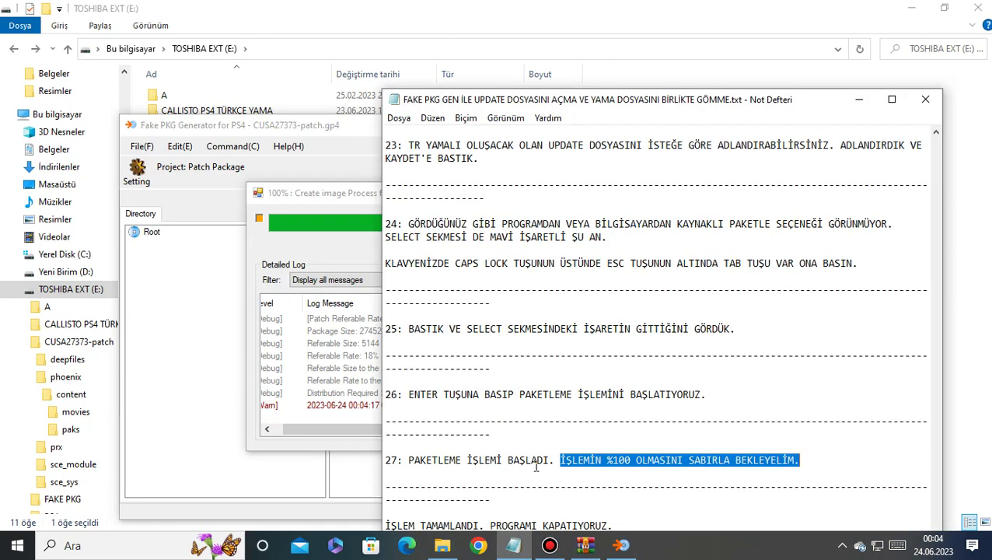
left_click_drag(616, 100, 613, 39)
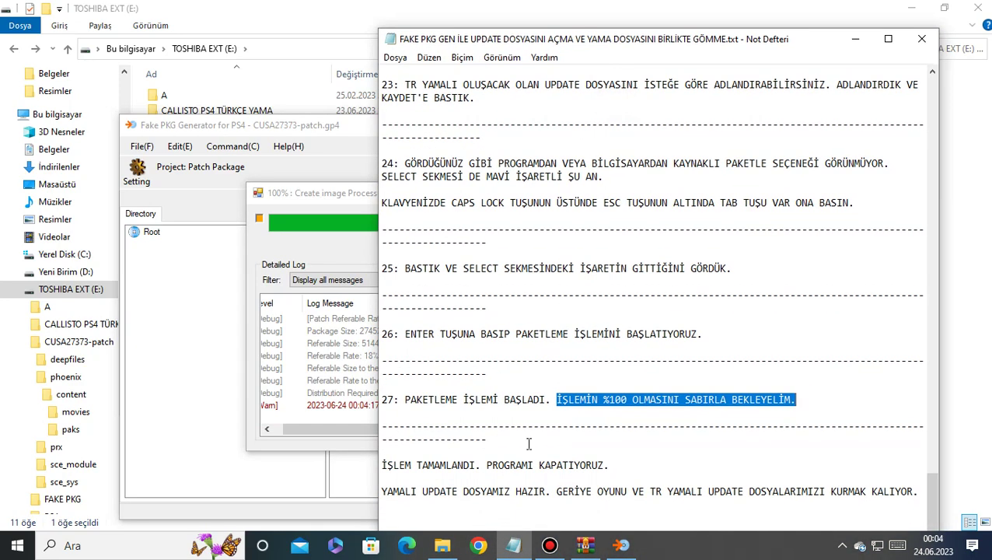
left_click_drag(382, 465, 611, 464)
left_click(350, 212)
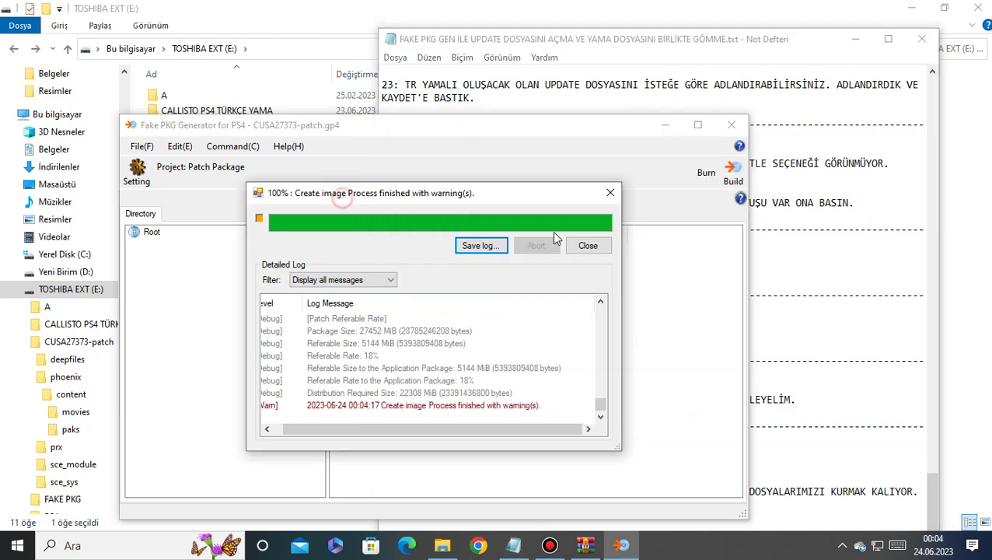
left_click(589, 246)
left_click(728, 127)
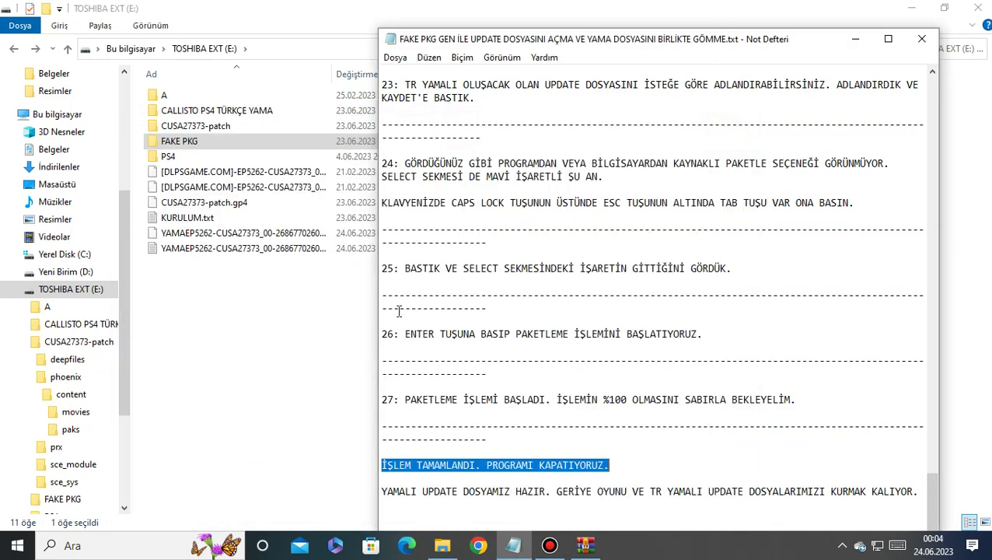
Read the notes' line about the patched update file being ready and examine the generated YAMAEP5262-CUSA27373 PKG file on the E: drive
left_click_drag(578, 42, 514, 30)
left_click(319, 480)
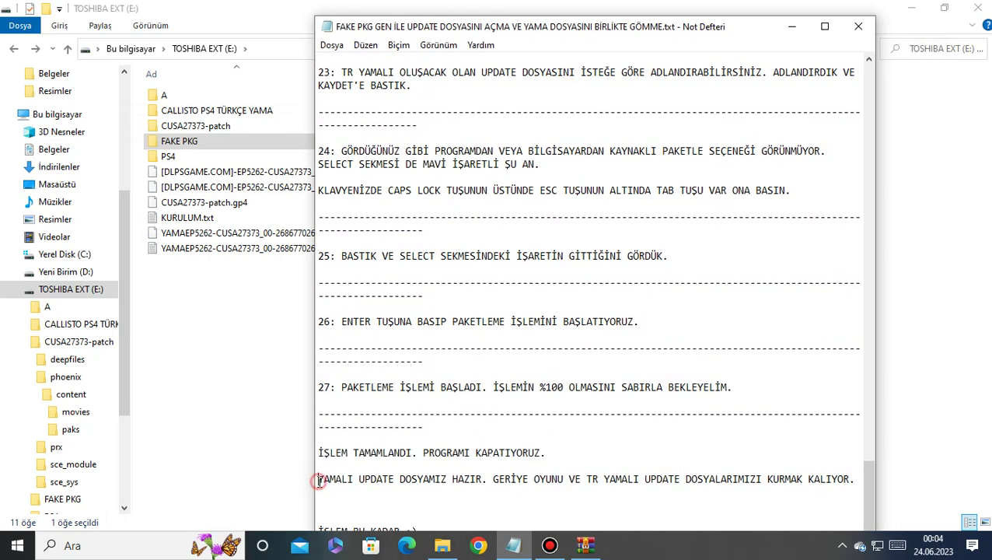
left_click_drag(319, 482, 485, 489)
left_click(278, 350)
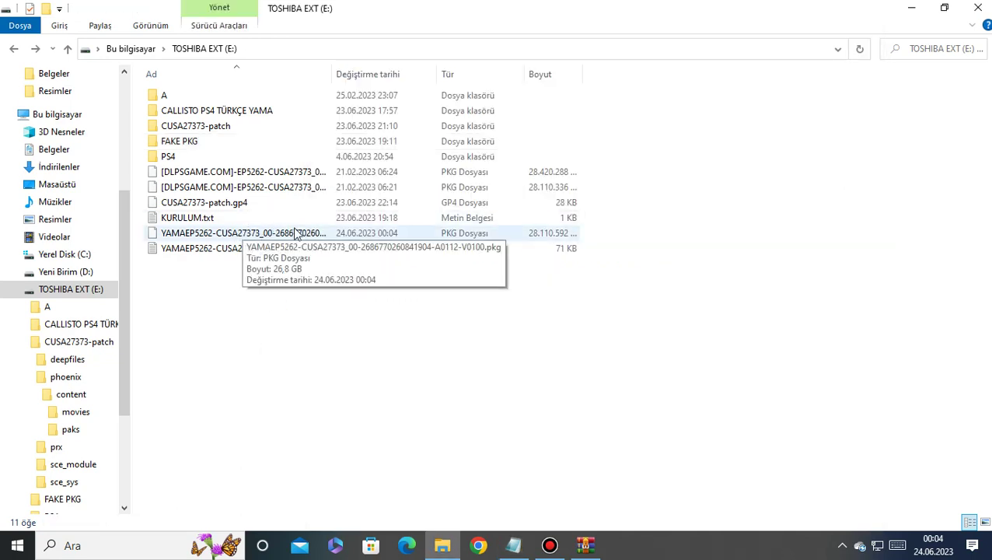
Return to the notes, read the reminder about installing the game and Turkish-patched update, and add a new line after "İŞLEM BU KADAR :)"
left_click(513, 546)
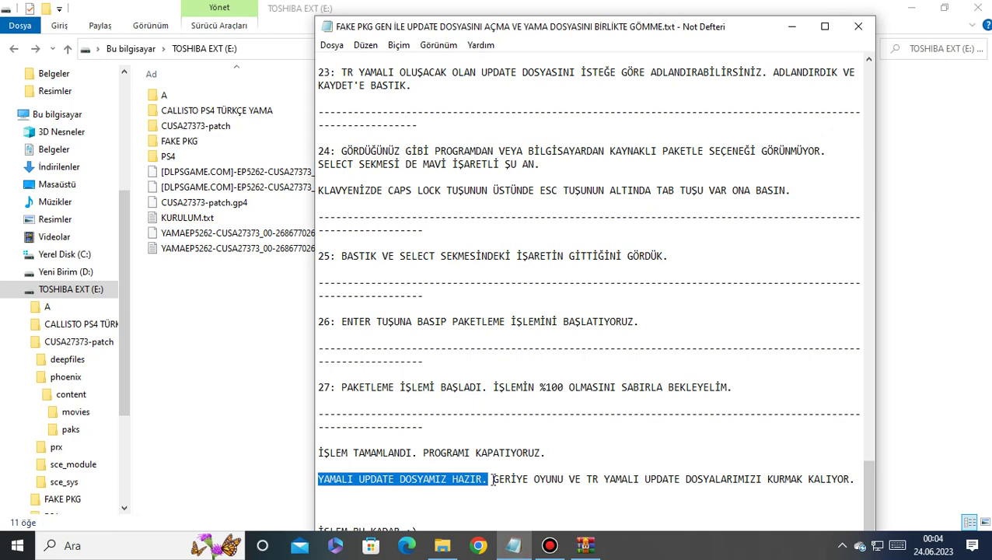
left_click_drag(492, 479, 856, 476)
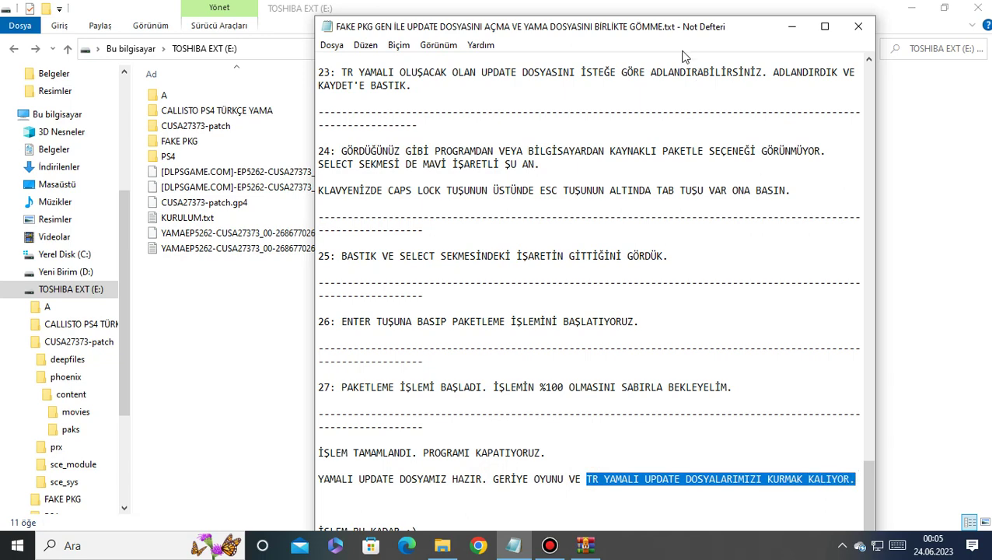
left_click_drag(674, 26, 655, 11)
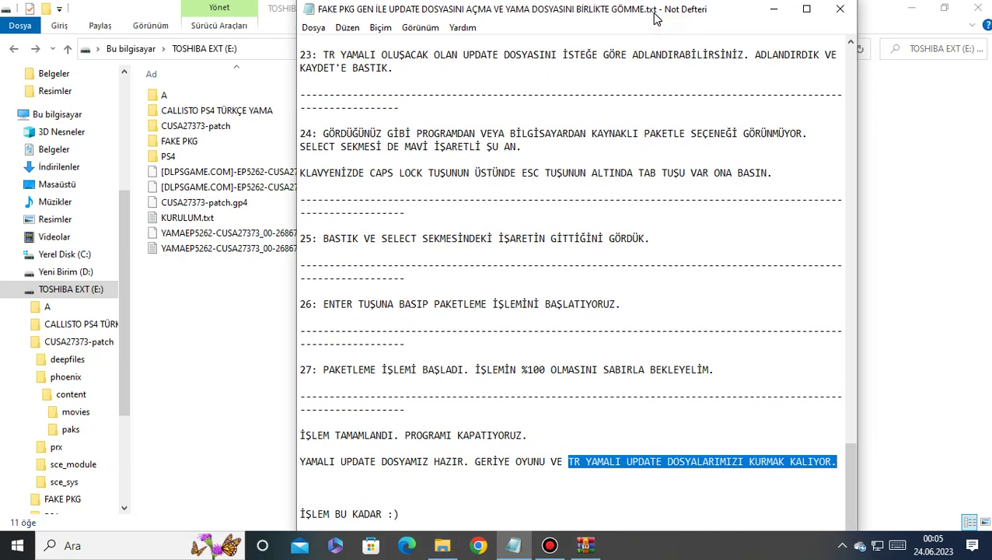
left_click(416, 517)
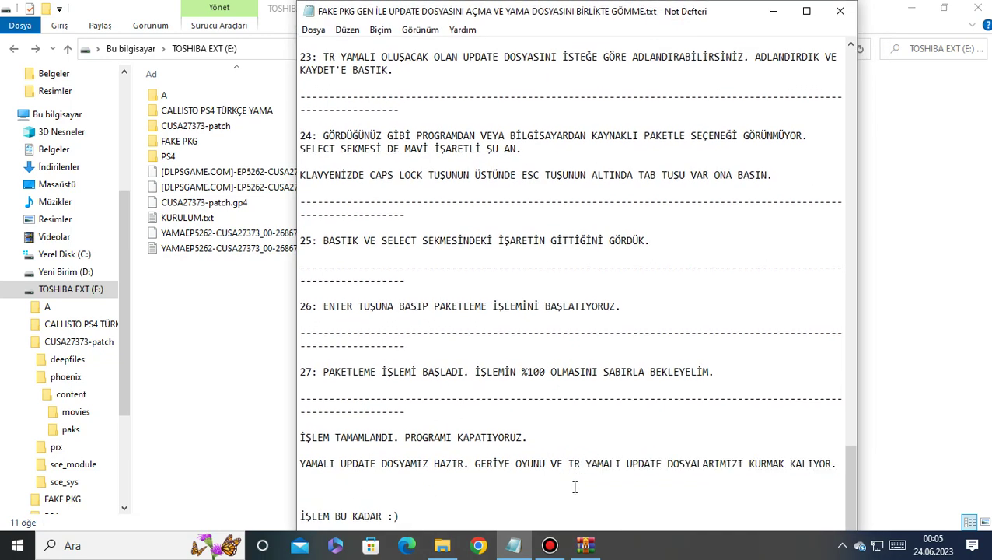
key("Return")
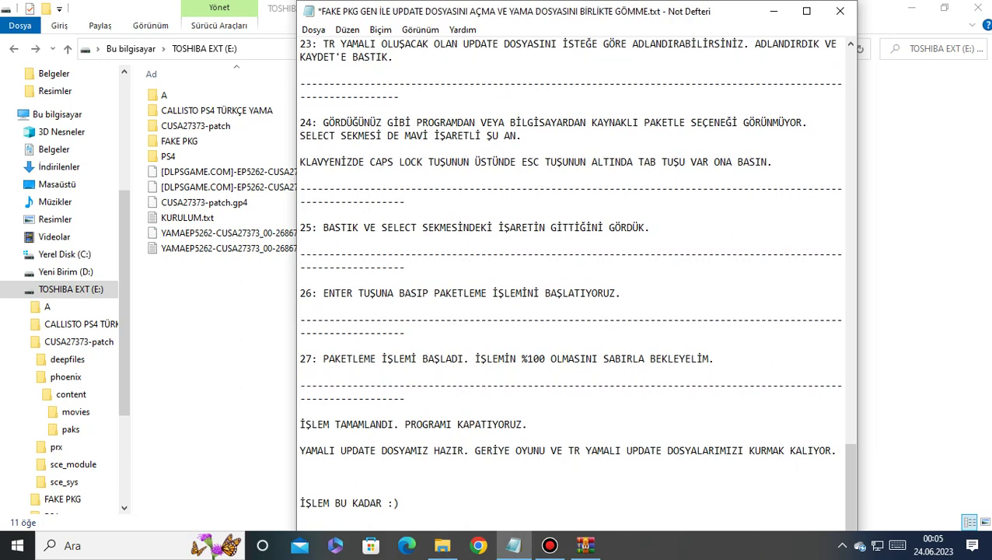